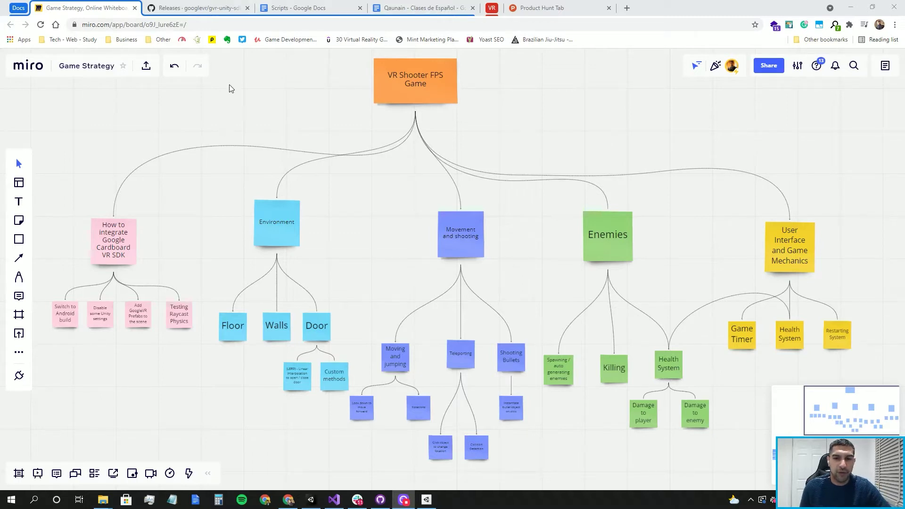
- Reword the orange title note at the head of the mind map to read "VR FPS Shooter Game"
click(418, 89)
key(Escape)
click(415, 84)
double_click(417, 79)
key(BackSpace)
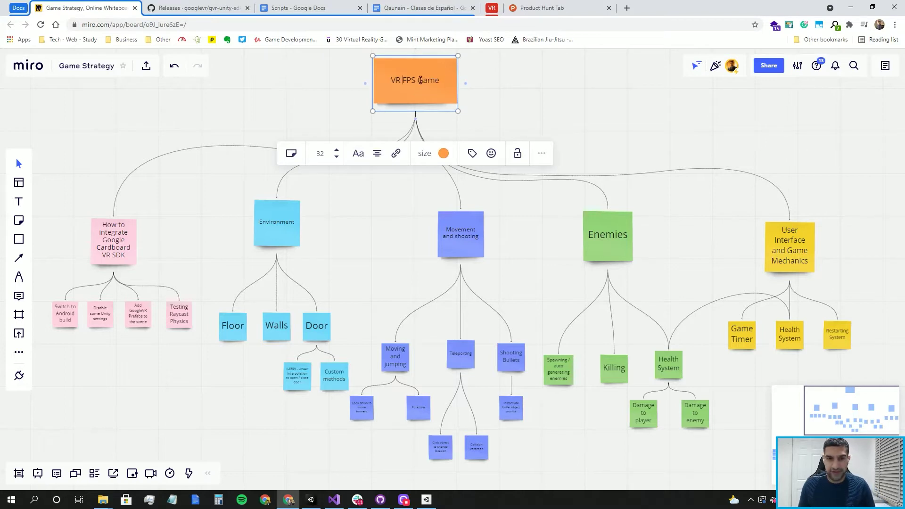
text(Shooter)
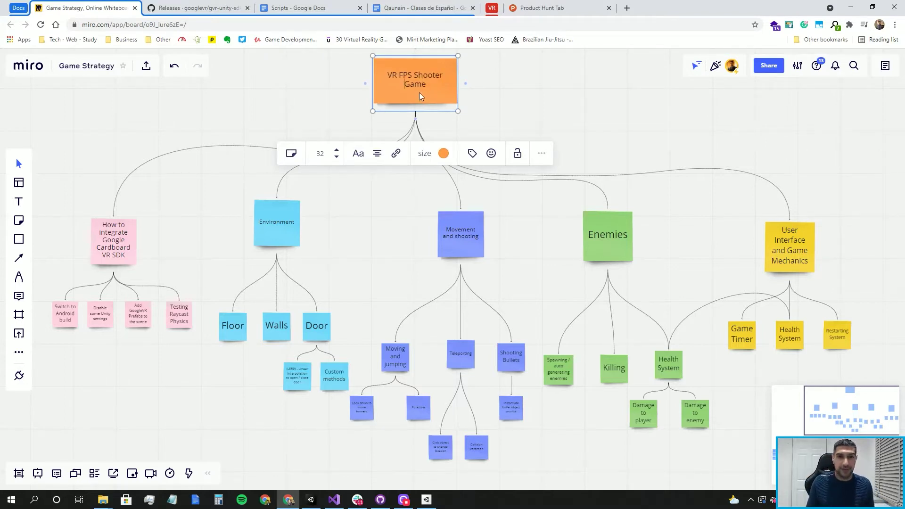
click(584, 117)
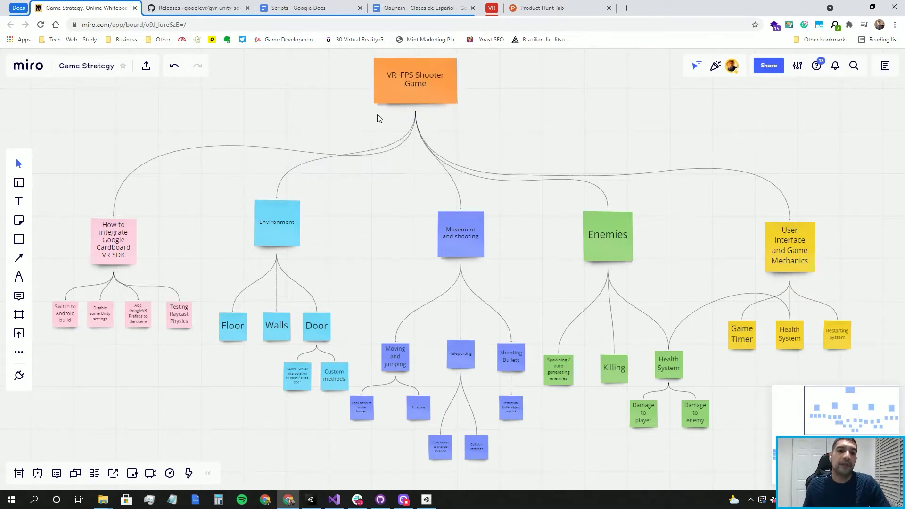
- Examine the branch on integrating the Google Cardboard VR SDK and its four sub-notes
scroll(200, 150, down, 4)
scroll(194, 227, up, 4)
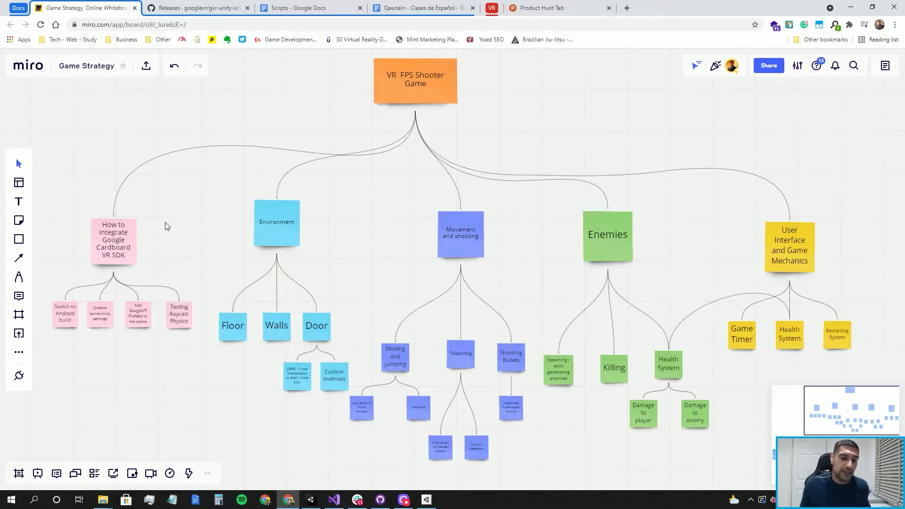
ctrl+scroll(171, 231, up, 5)
scroll(362, 176, left, 5)
scroll(404, 129, down, 2)
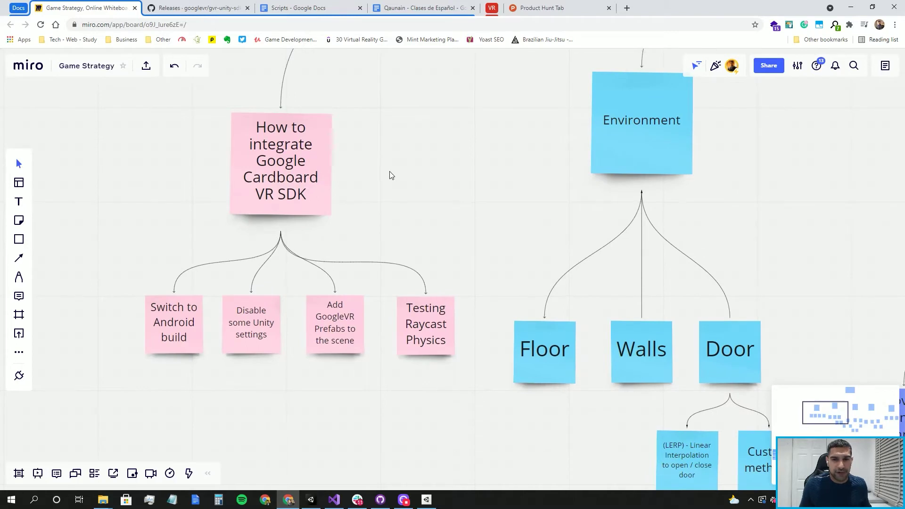
ctrl+scroll(396, 184, down, 3)
scroll(373, 182, right, 4)
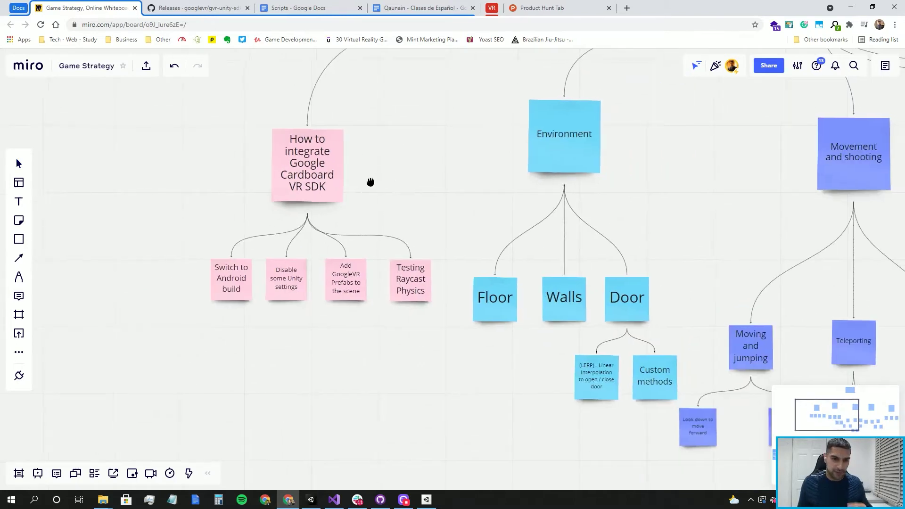
scroll(352, 175, right, 2)
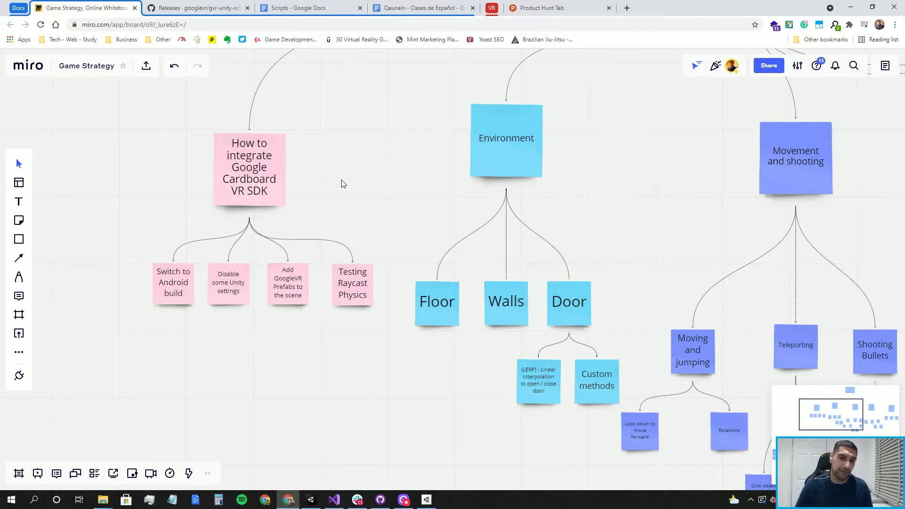
- Nudge the pink GoogleVR Prefabs note slightly right and the Testing Raycast Physics note slightly left
click(178, 296)
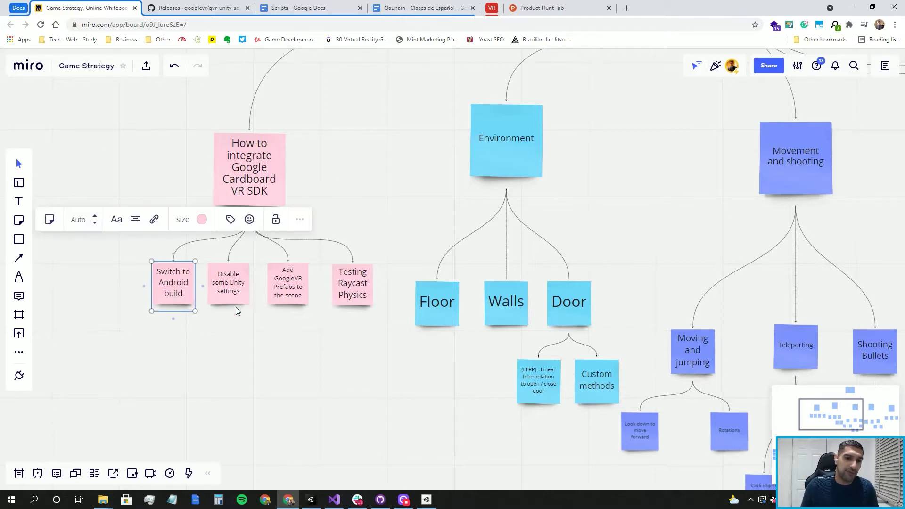
click(241, 299)
click(323, 304)
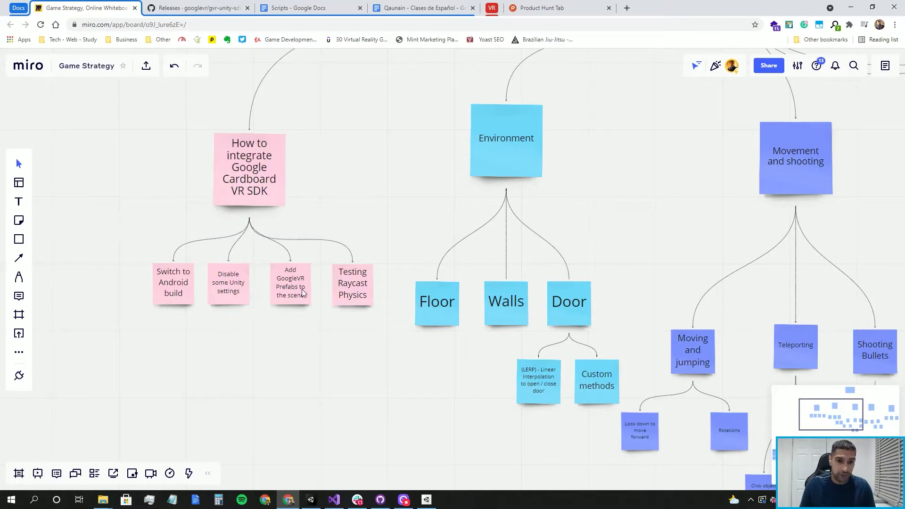
click(305, 292)
drag(355, 299, 349, 298)
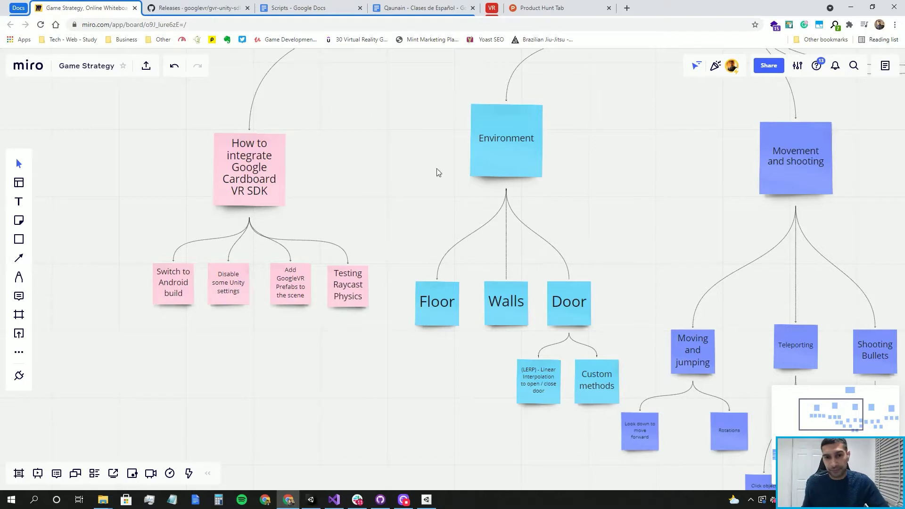
- Examine the Environment branch, including the LERP and Custom methods notes under Door, and the neighbouring Movement and shooting branch
drag(387, 160, 231, 232)
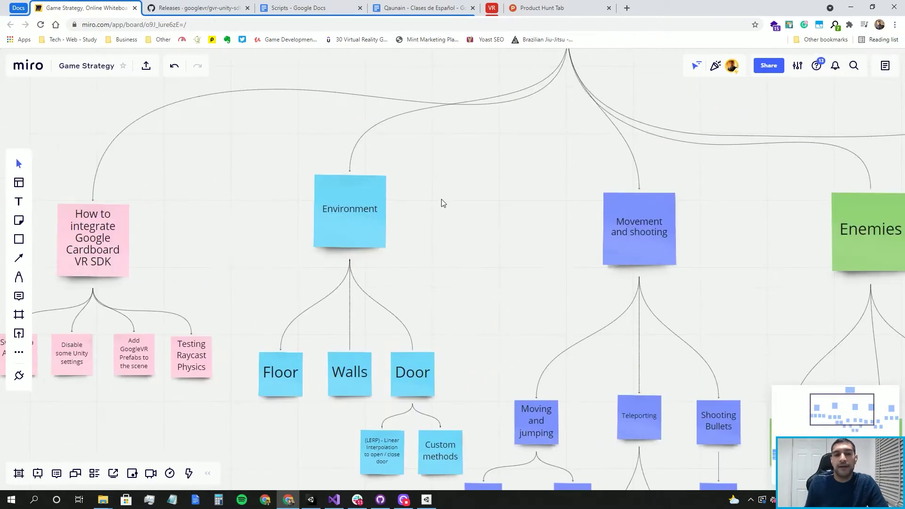
drag(455, 238, 446, 200)
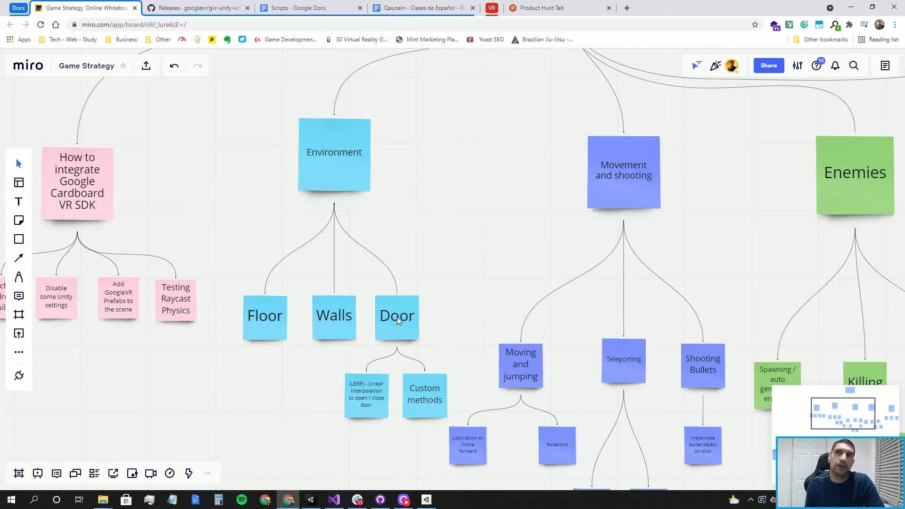
scroll(366, 353, down, 3)
scroll(366, 353, up, 2)
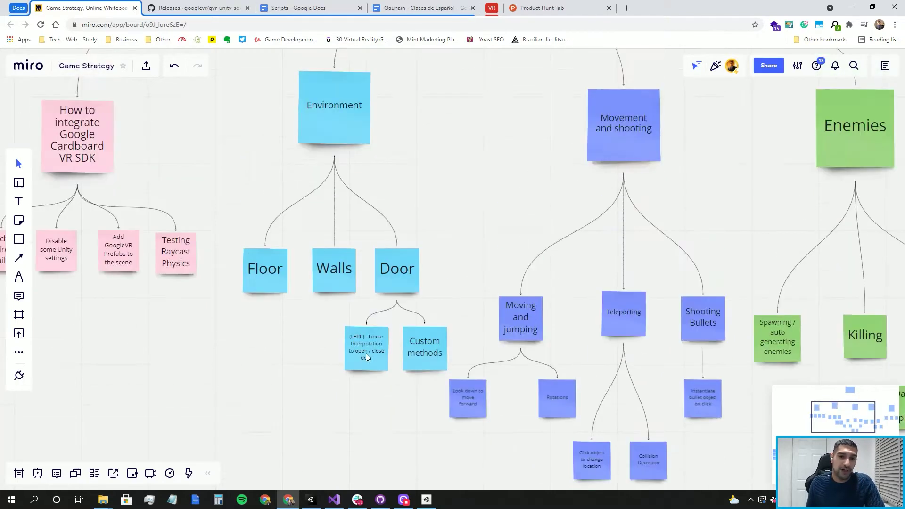
scroll(370, 351, up, 5)
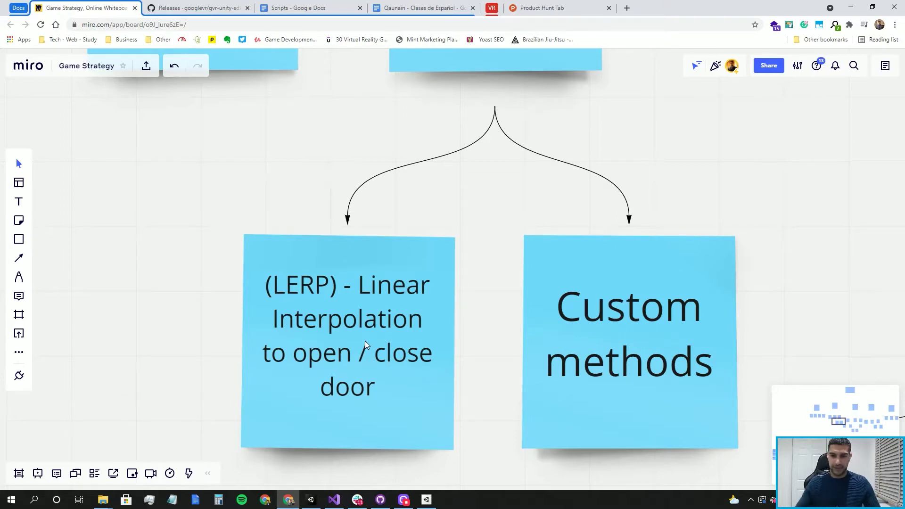
scroll(562, 364, down, 6)
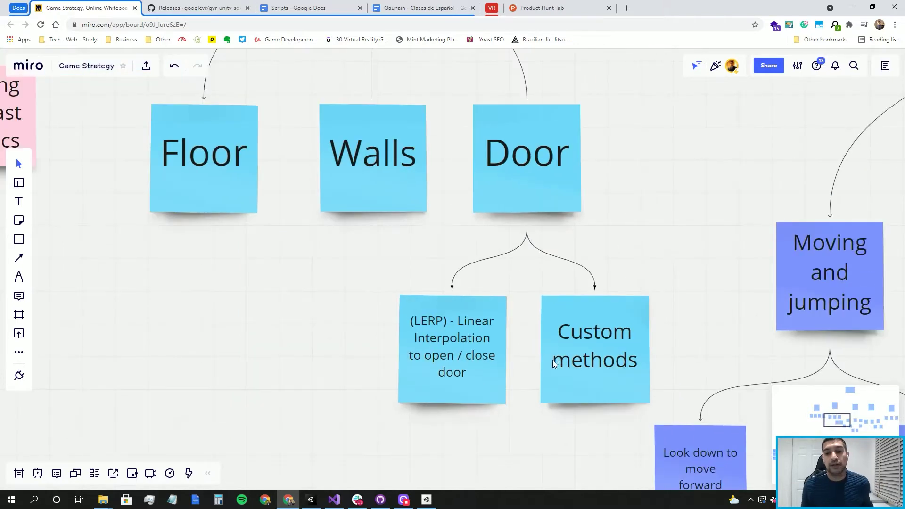
click(570, 362)
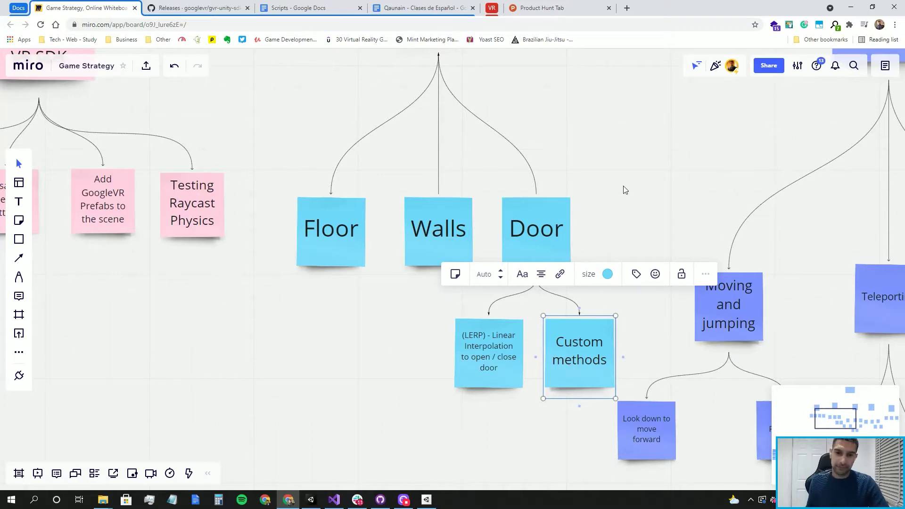
drag(616, 171, 431, 68)
scroll(529, 245, up, 5)
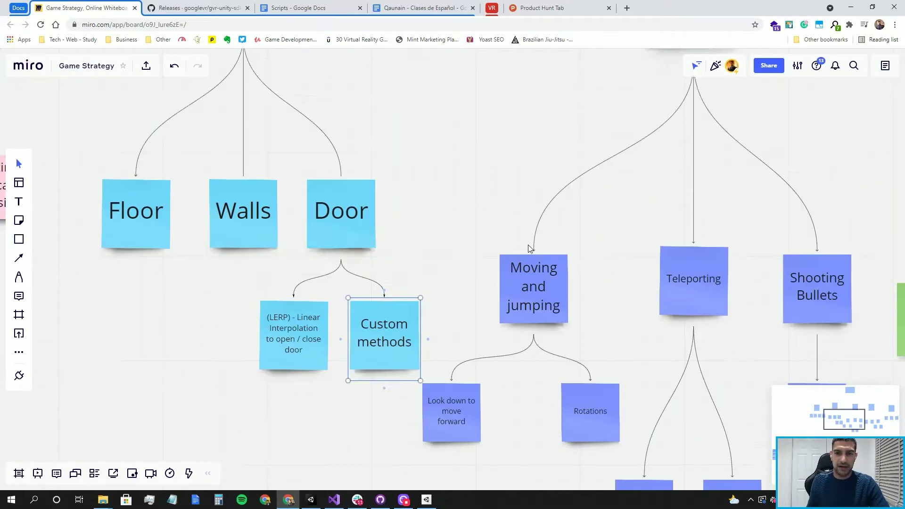
scroll(526, 233, down, 3)
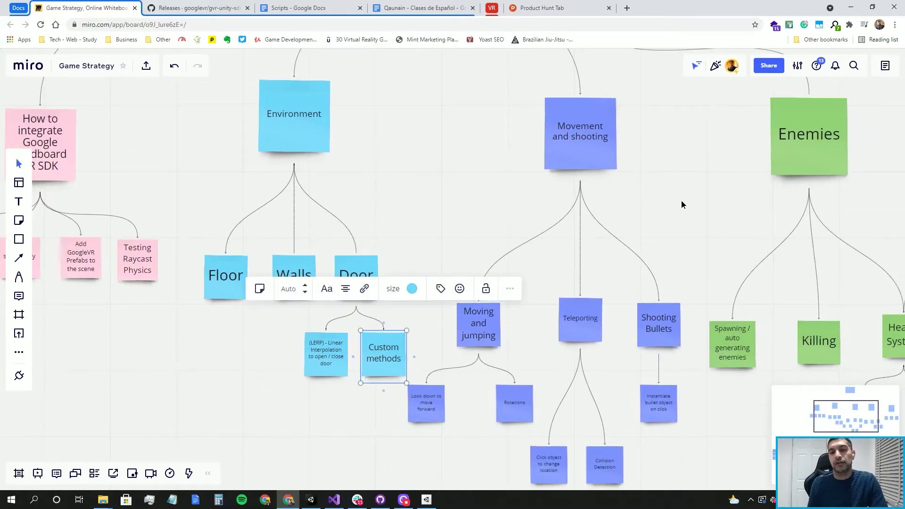
click(682, 204)
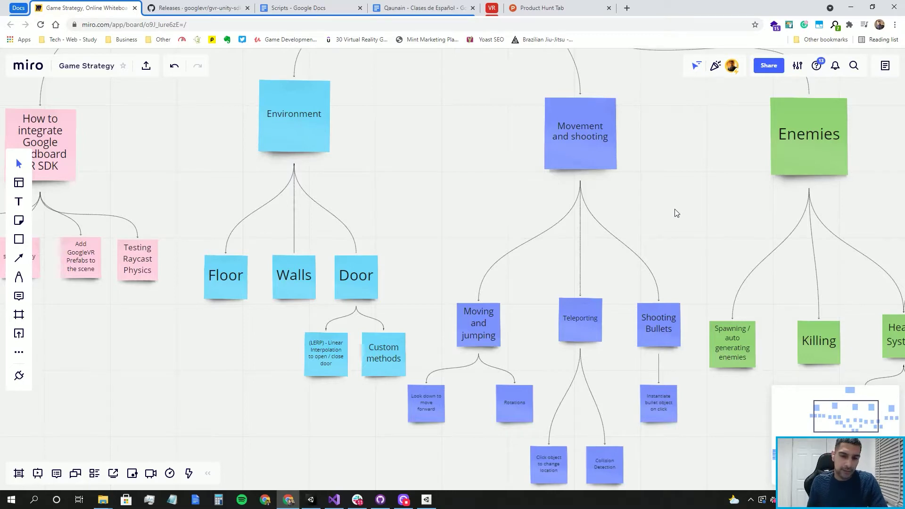
- Move the "Look down to move forward" and Rotations notes closer together and slightly up beneath Moving and jumping
scroll(545, 370, up, 3)
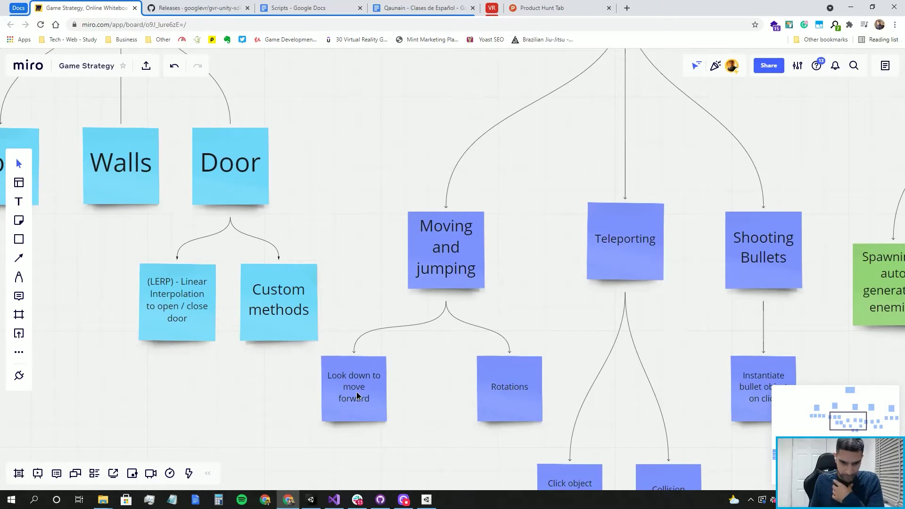
drag(356, 392, 381, 386)
drag(525, 395, 522, 388)
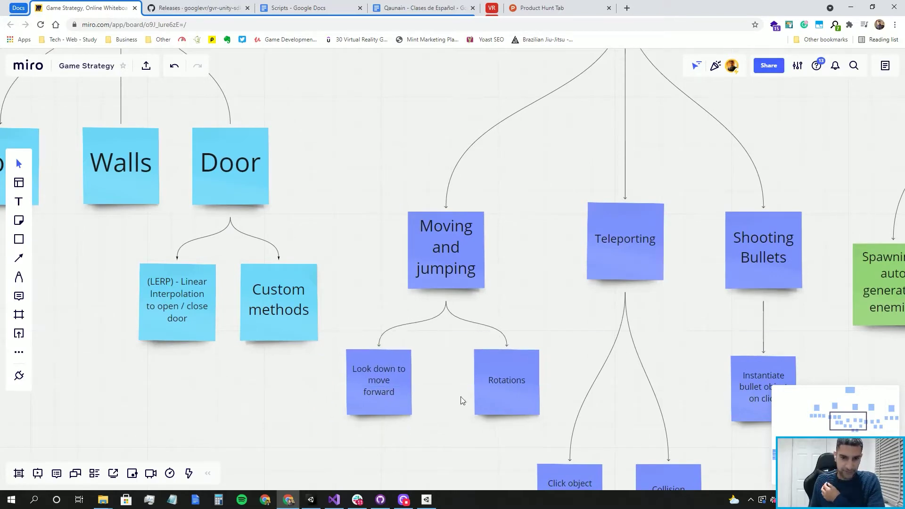
scroll(381, 383, up, 3)
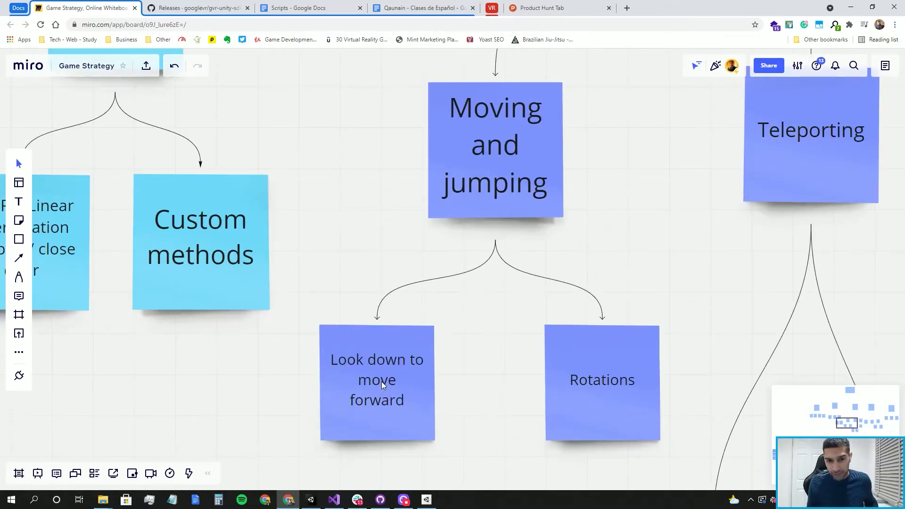
scroll(381, 382, down, 4)
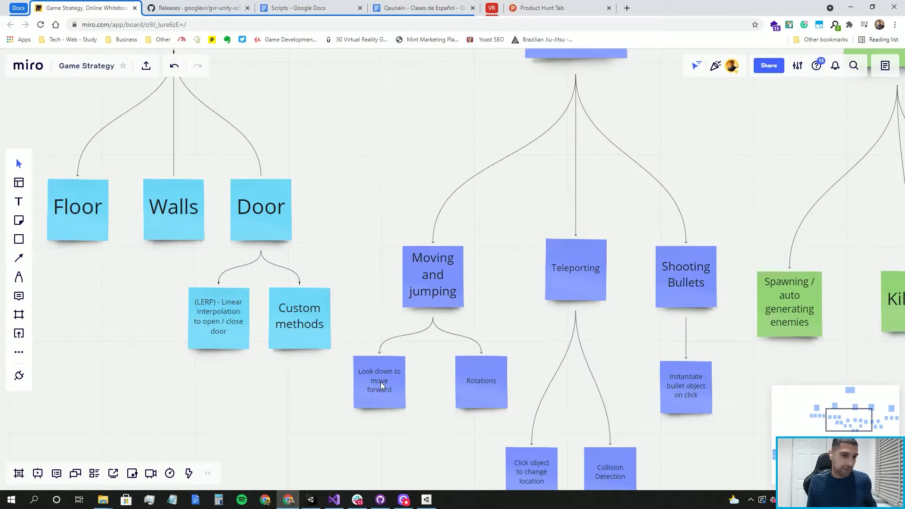
- Move the Collision Detection and "Click object to change location" notes slightly up towards the Teleporting note
scroll(381, 383, down, 1)
scroll(381, 383, up, 2)
scroll(380, 383, down, 1)
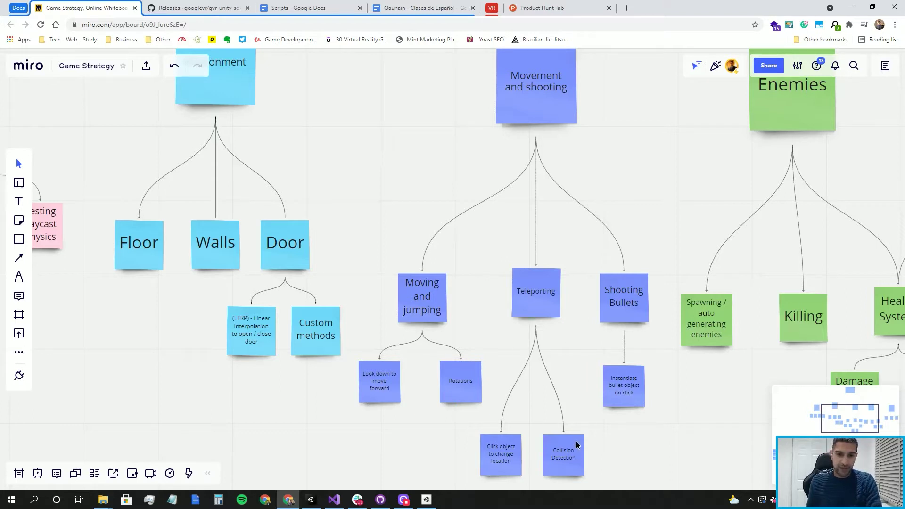
drag(578, 446, 579, 432)
drag(521, 449, 526, 435)
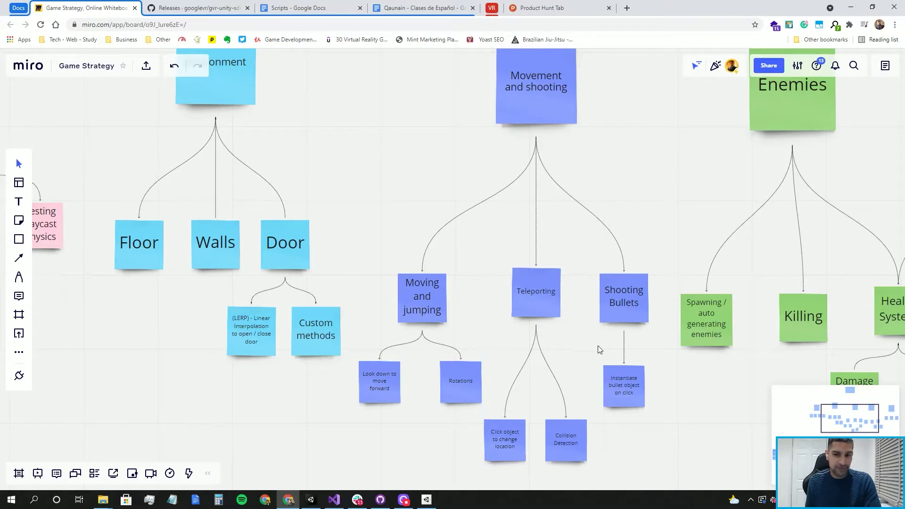
- Examine the bullet instantiation note under Shooting Bullets and the sub-notes of the Enemies branch
scroll(620, 332, up, 3)
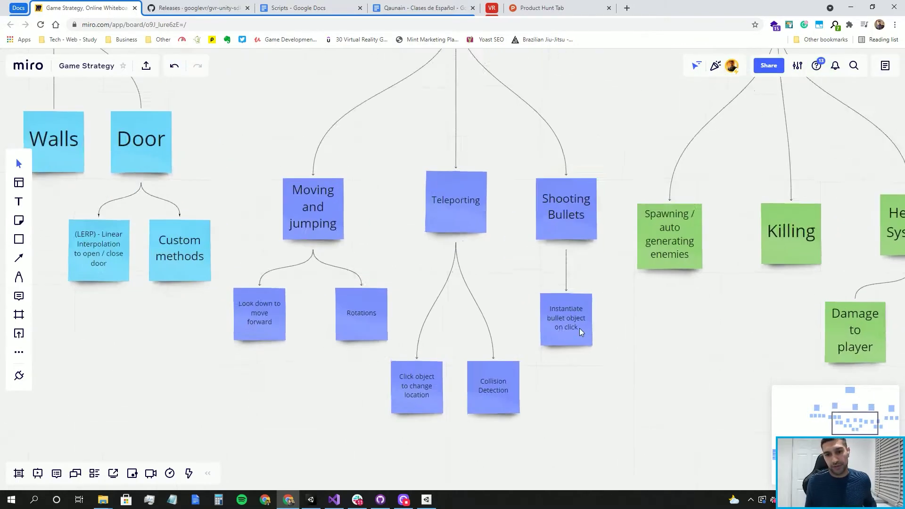
scroll(579, 328, up, 5)
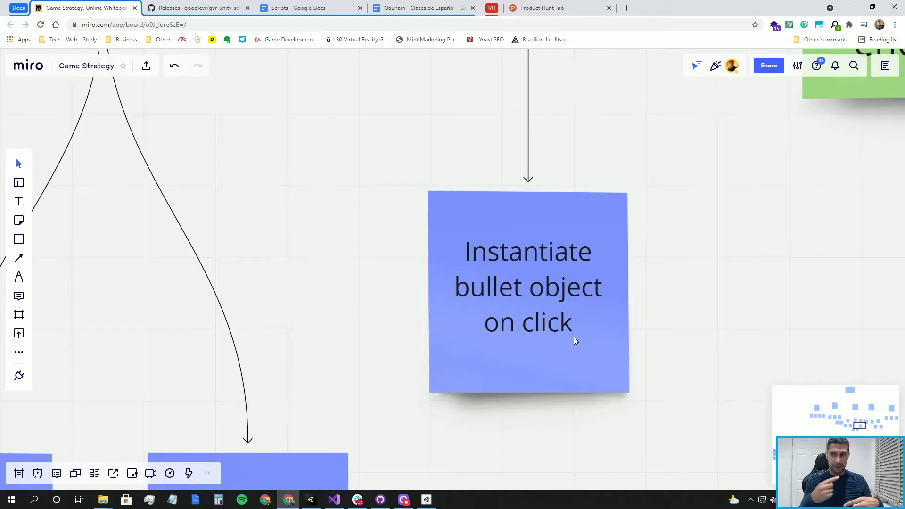
scroll(575, 336, down, 3)
drag(687, 311, 544, 337)
scroll(601, 274, down, 5)
drag(665, 220, 523, 336)
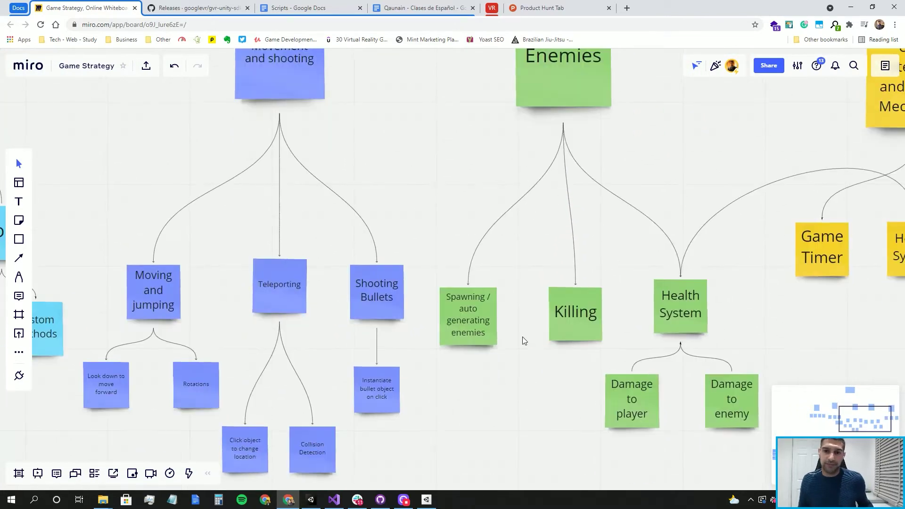
scroll(523, 337, down, 1)
drag(549, 232, 540, 198)
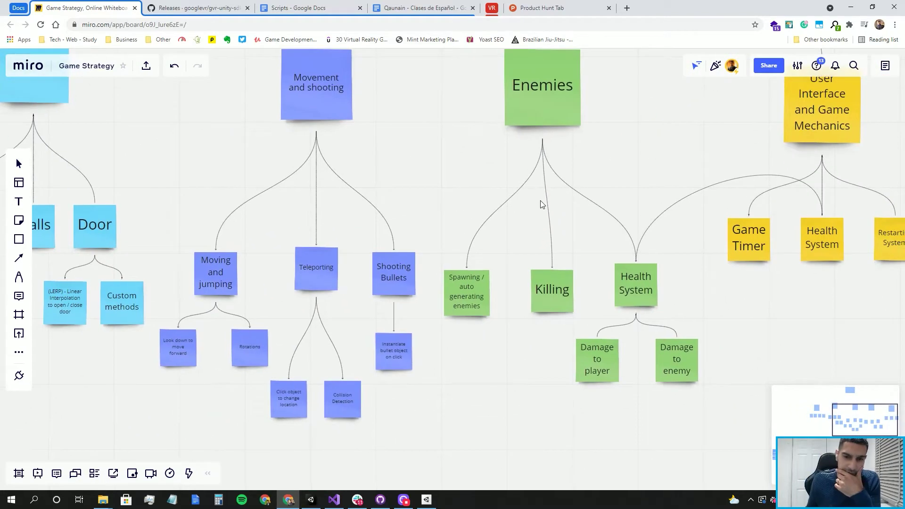
- Nudge the Killing note under Enemies slightly up and to the left
scroll(521, 319, up, 3)
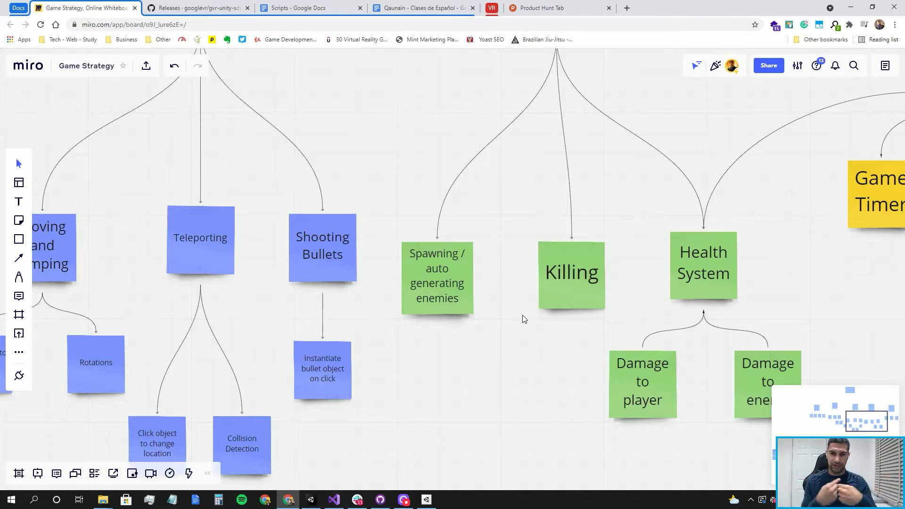
scroll(518, 316, up, 3)
scroll(528, 309, down, 3)
drag(579, 299, 582, 296)
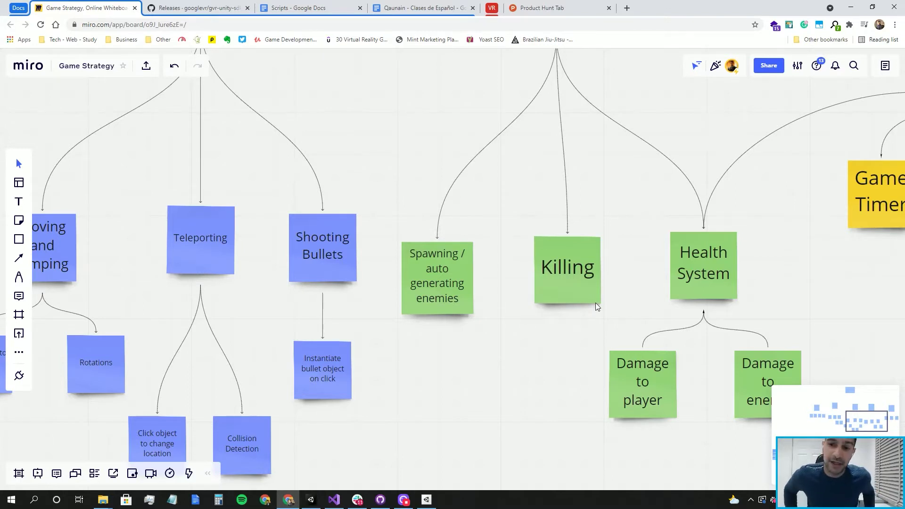
- Move the yellow User Interface and Game Mechanics note slightly up and nudge its Restarting System sub-note slightly down
drag(671, 317, 538, 241)
mouse_move(530, 189)
mouse_down()
mouse_move(507, 219)
mouse_move(478, 201)
mouse_up()
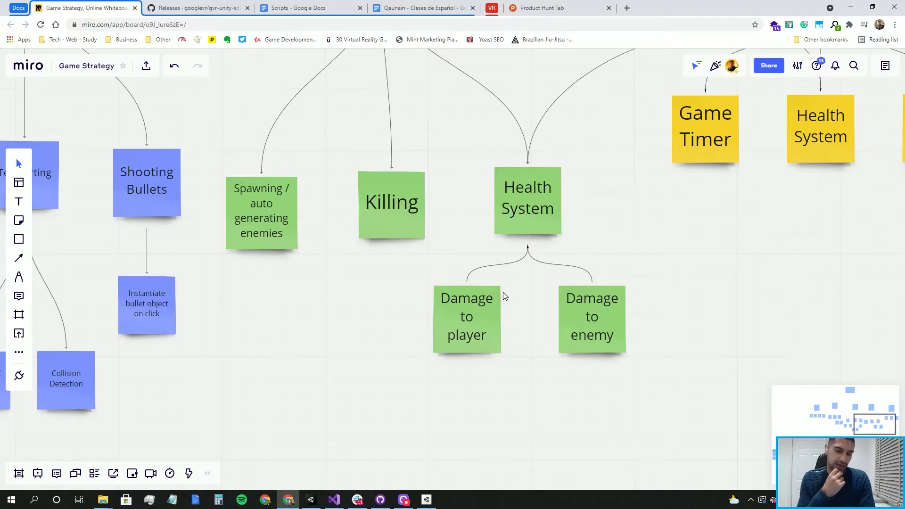
scroll(503, 293, up, 2)
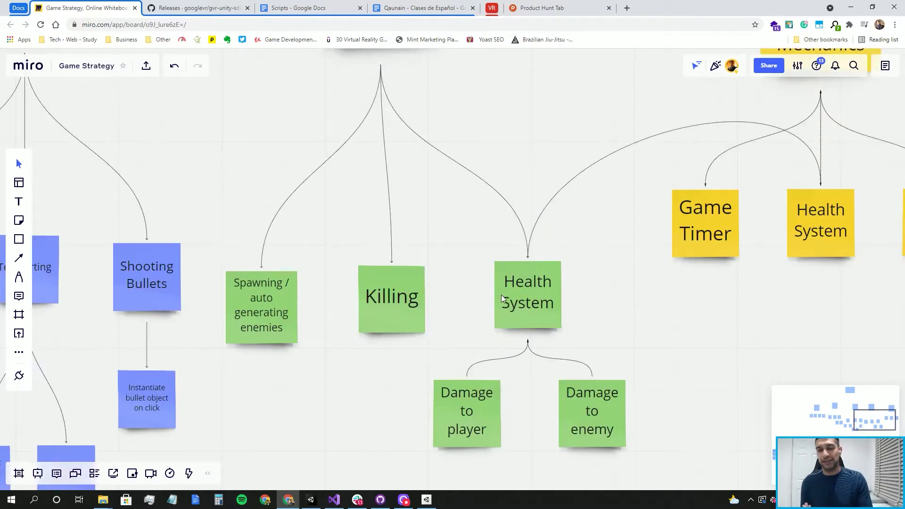
scroll(502, 294, down, 3)
ctrl+scroll(660, 313, down, 2)
drag(615, 278, 428, 334)
drag(574, 273, 518, 399)
drag(499, 171, 504, 155)
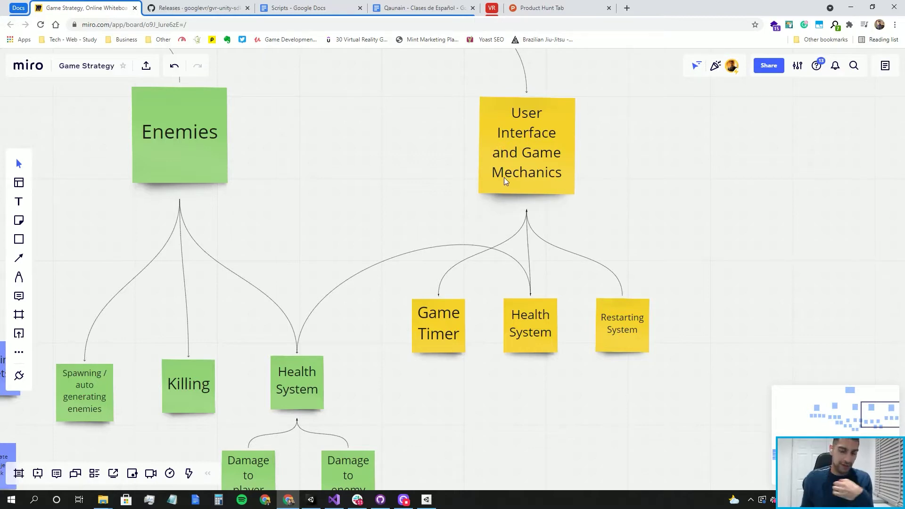
drag(640, 332, 641, 333)
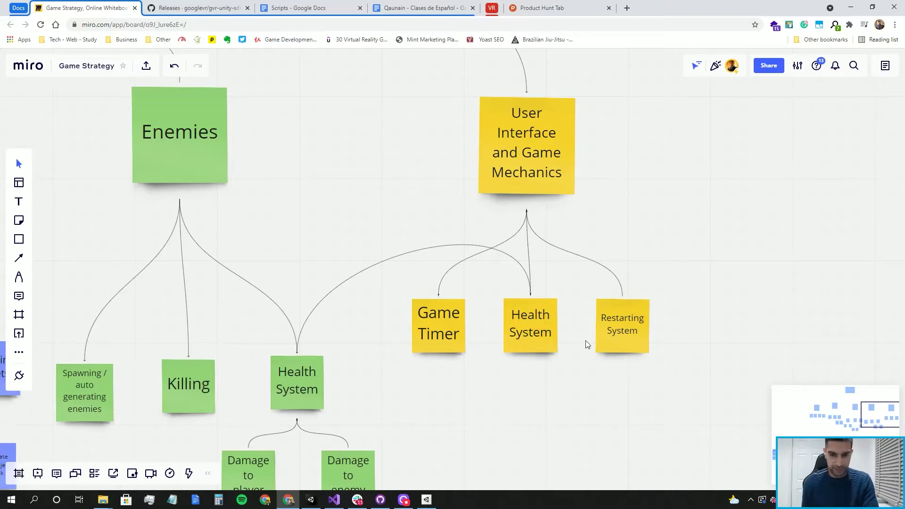
- Switch from the mind map overview to the gvr-unity-sdk releases page on GitHub and select its web address
scroll(608, 290, down, 5)
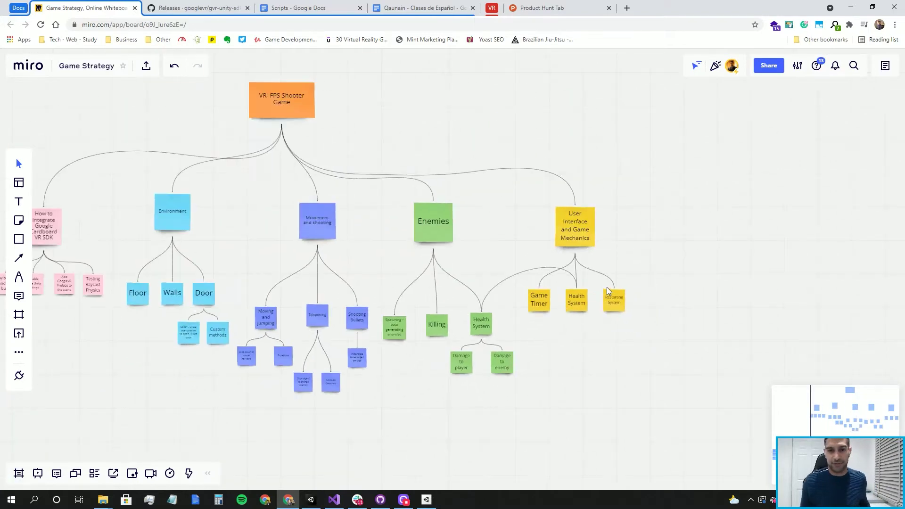
scroll(505, 148, left, 3)
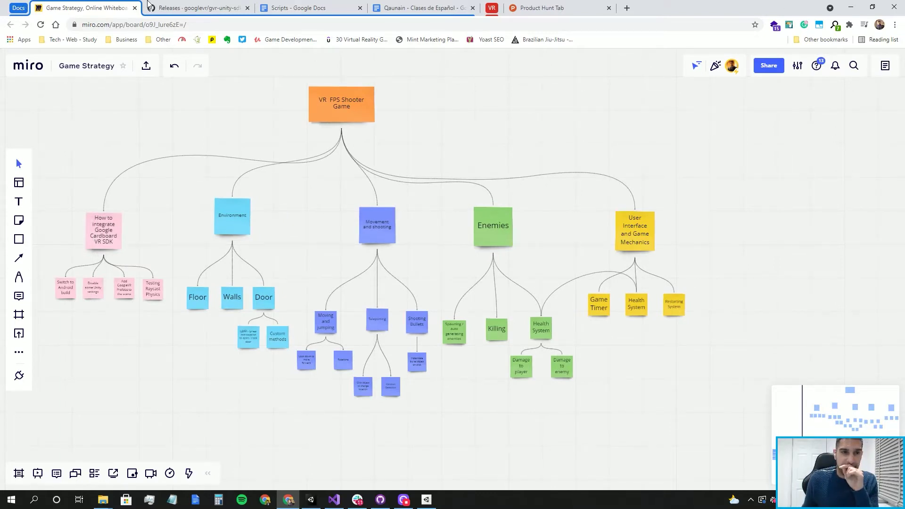
click(166, 8)
scroll(298, 170, up, 2)
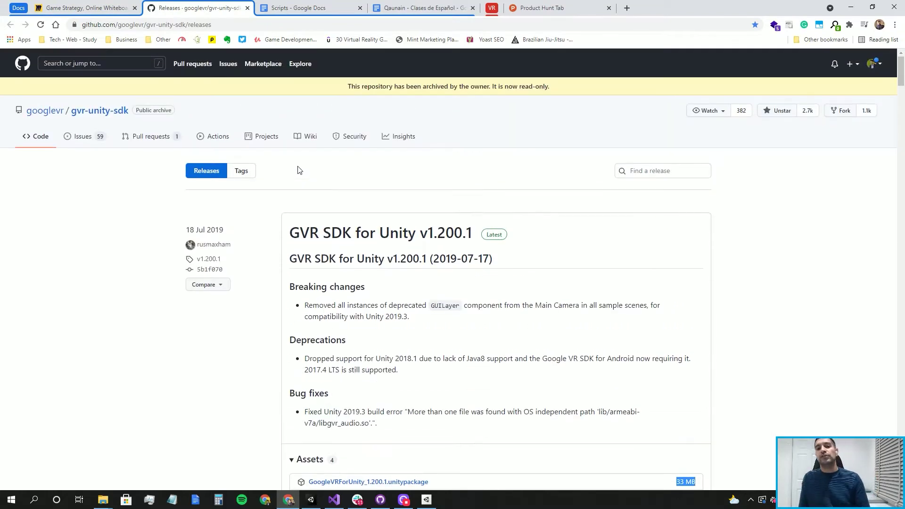
click(217, 25)
key(ctrl+a)
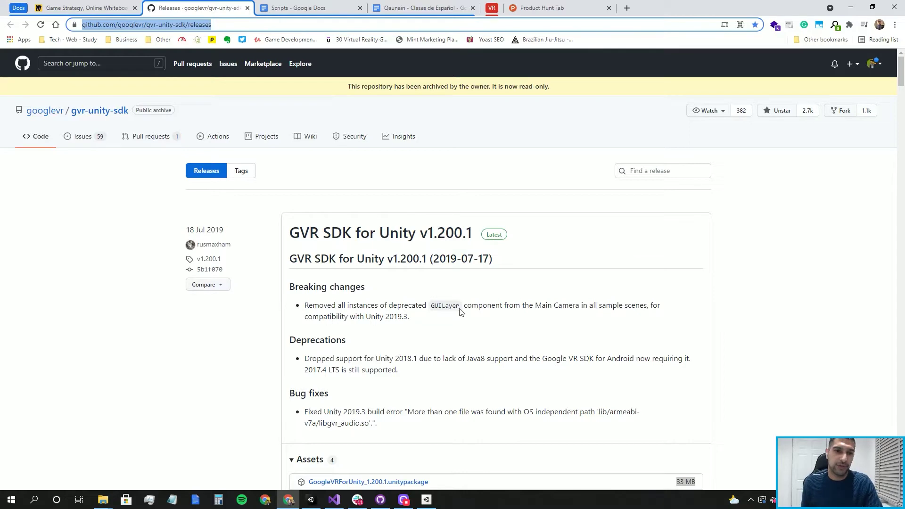
- Examine the GVR SDK for Unity v1.200.1 release notes and assets, and the repository's archive notice
scroll(429, 305, down, 4)
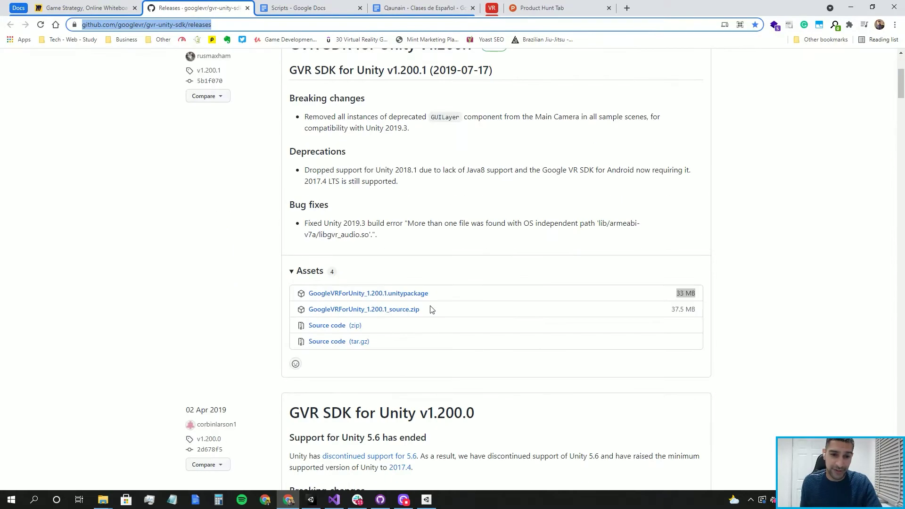
scroll(422, 300, up, 3)
scroll(421, 298, down, 2)
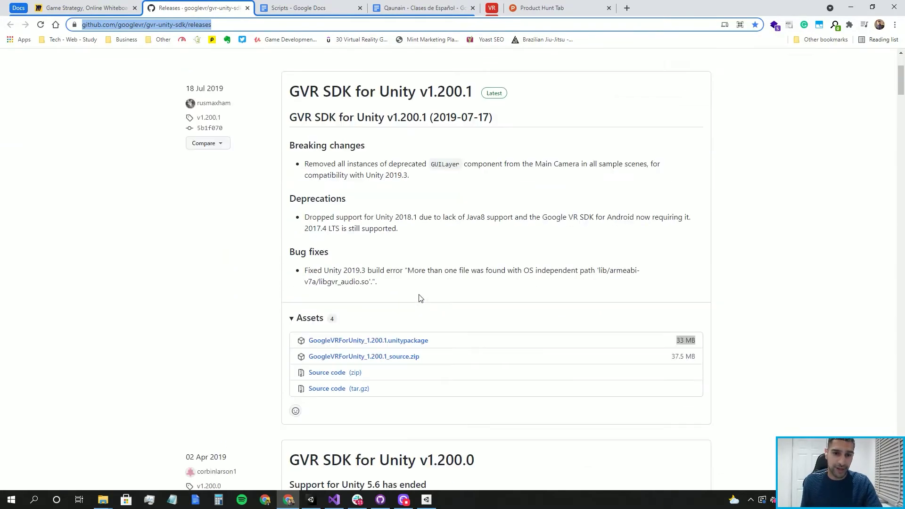
scroll(415, 311, up, 2)
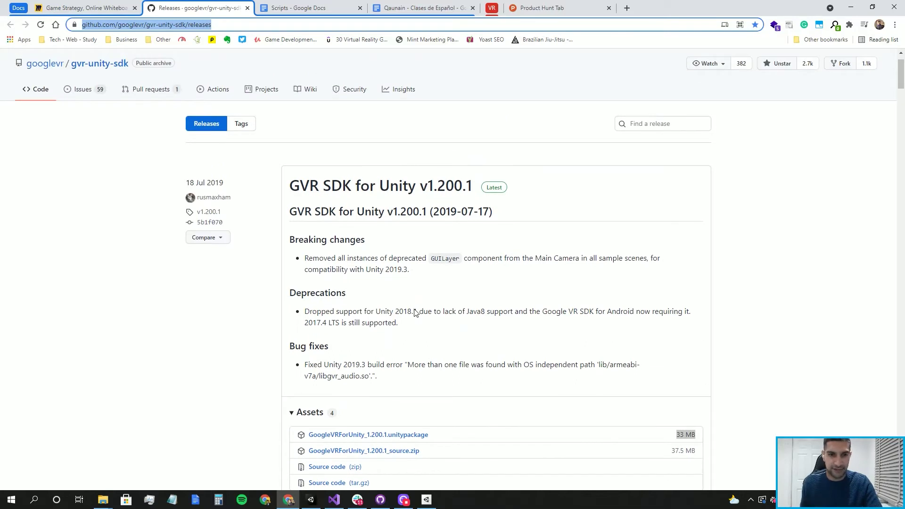
scroll(415, 311, up, 1)
click(427, 87)
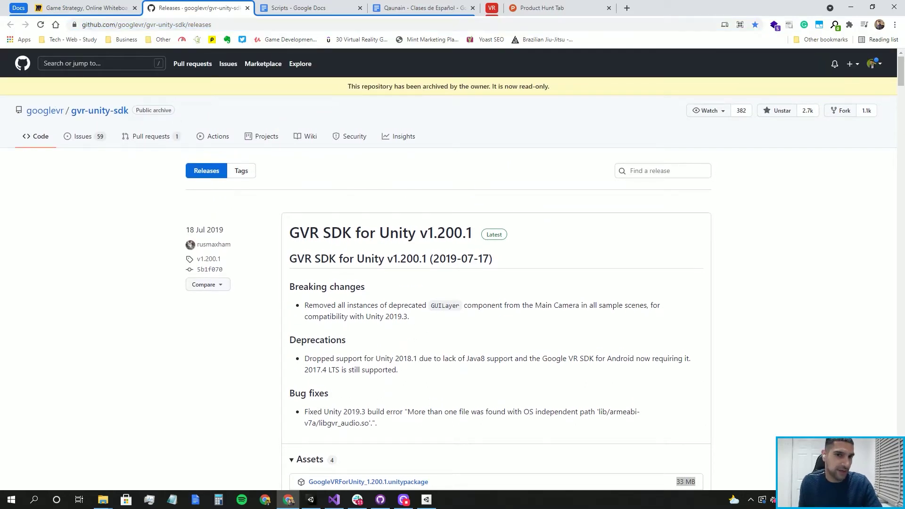
double_click(429, 87)
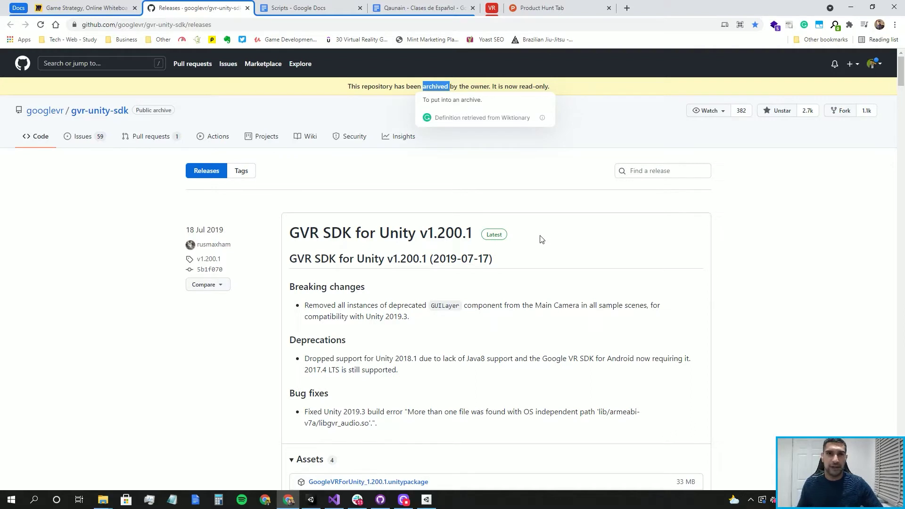
click(502, 181)
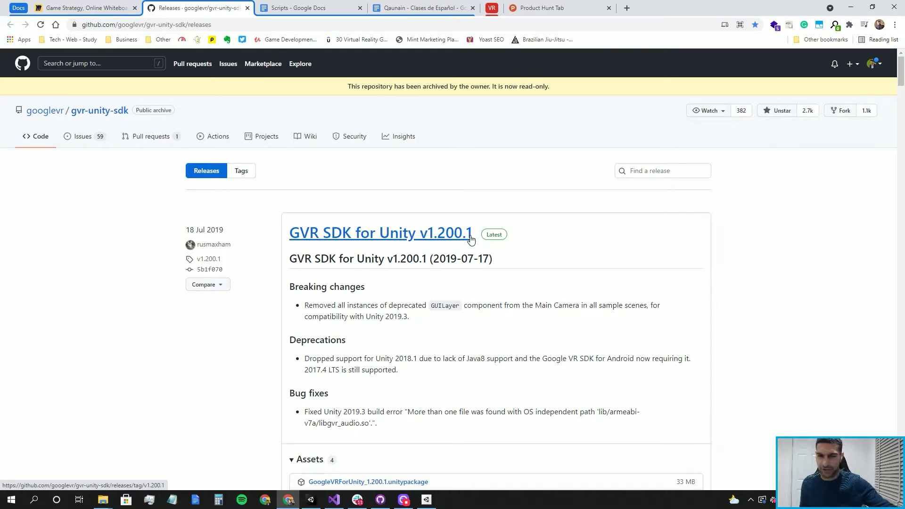
- Check the file size of GoogleVRForUnity_1.200.1.unitypackage among the v1.200.1 release assets
scroll(470, 239, down, 2)
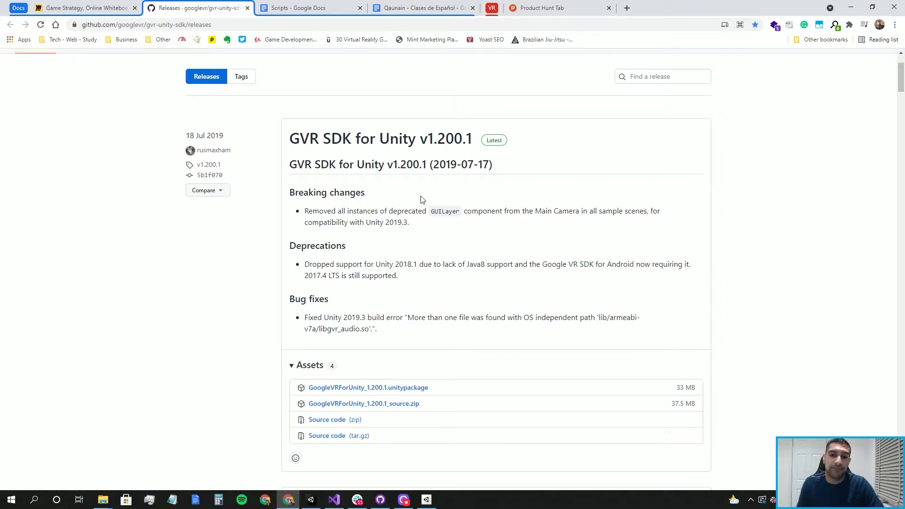
scroll(490, 285, down, 2)
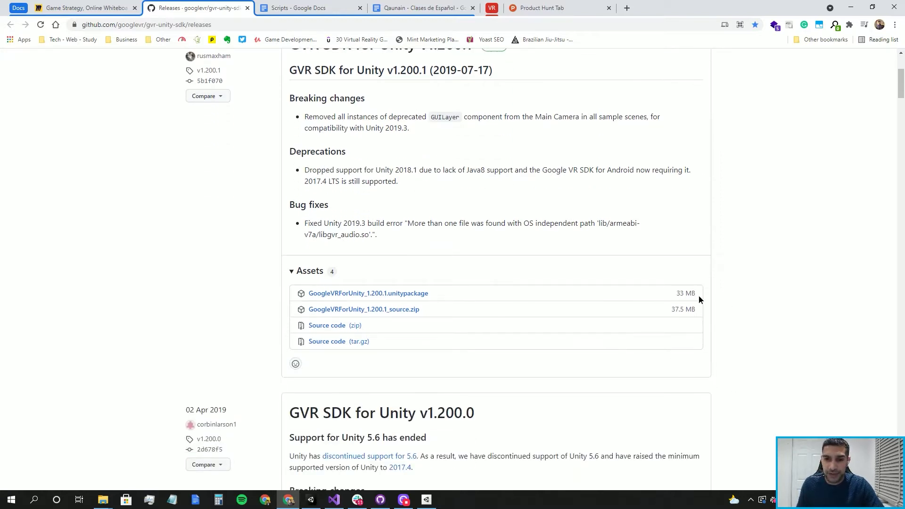
drag(674, 292, 696, 293)
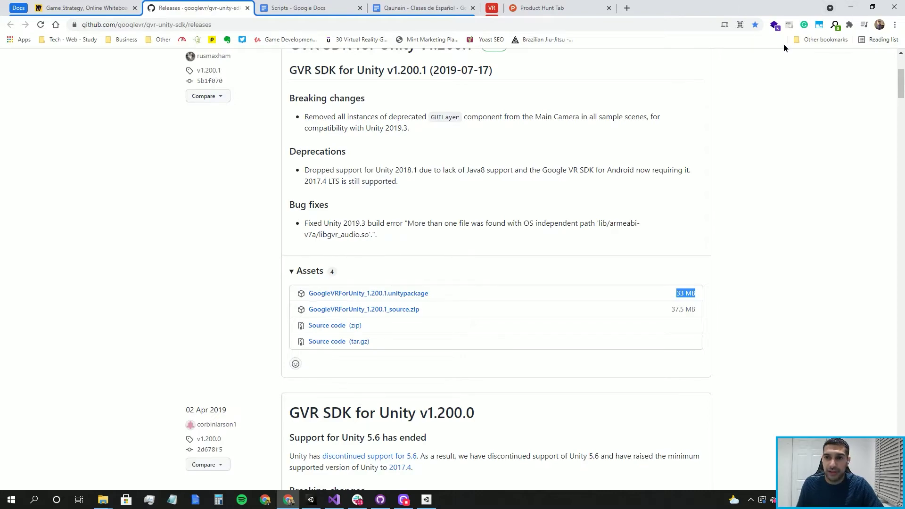
- Minimize the browser, switch to Unity Hub and start a new project with Unity version 2019.4.32f1
click(849, 9)
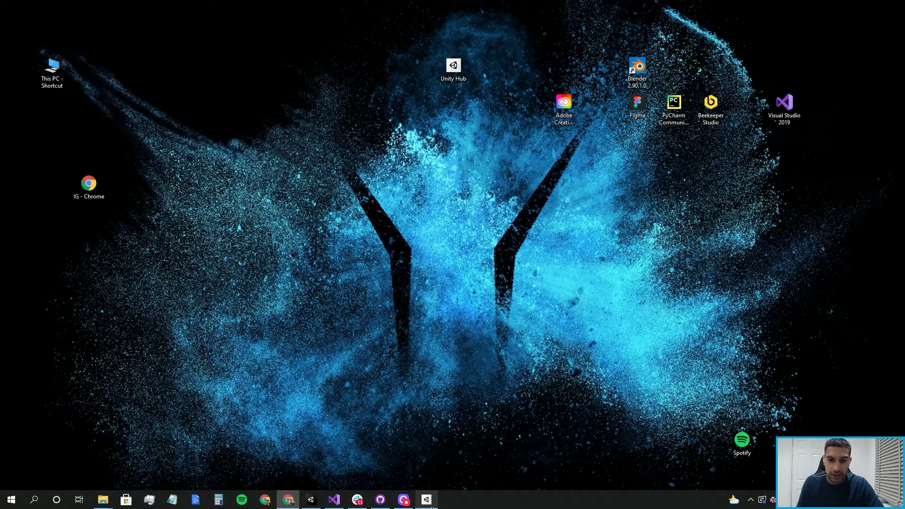
click(427, 500)
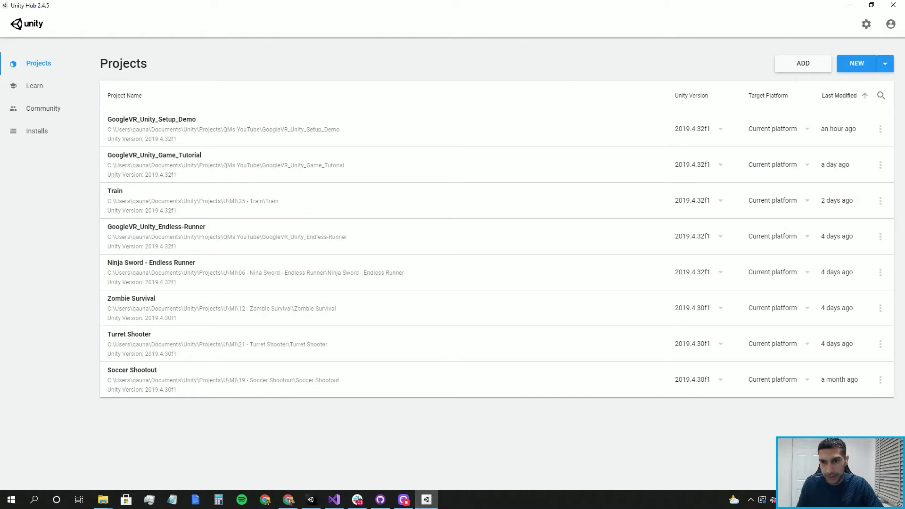
click(888, 66)
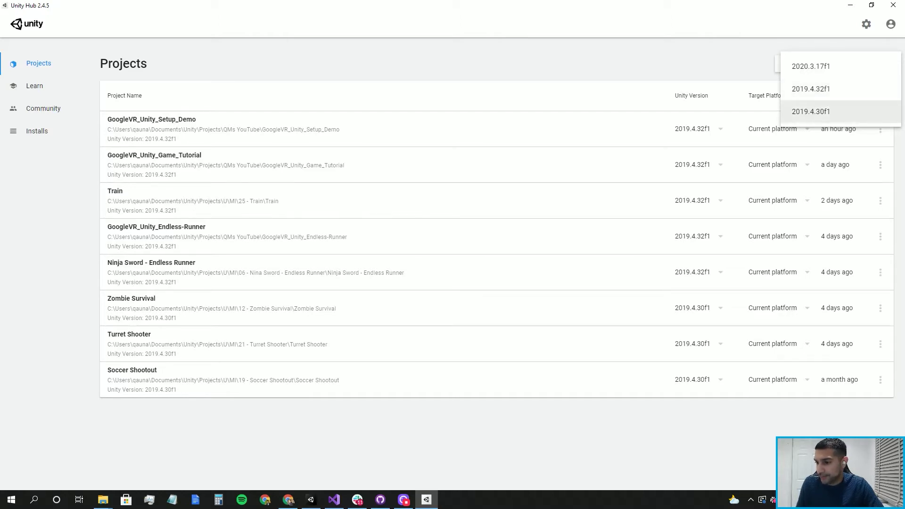
click(817, 90)
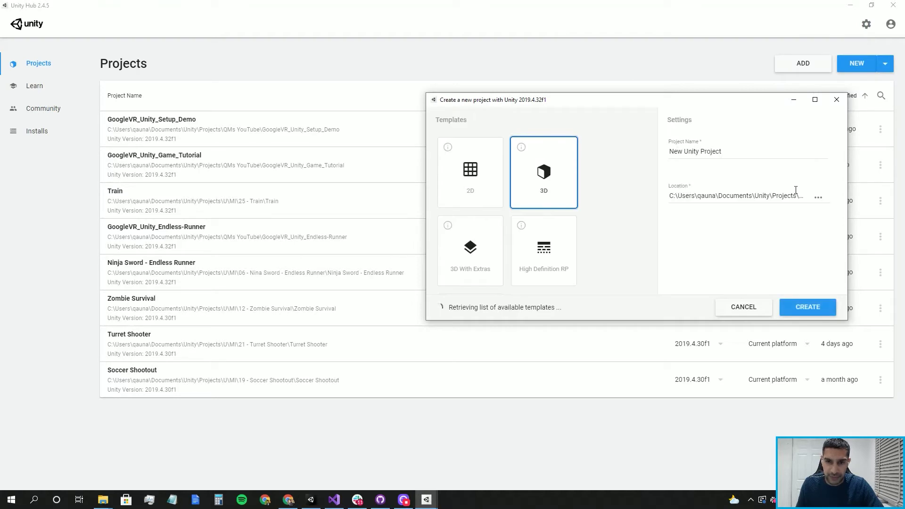
- Name the project GoogleVR_Unity_Setup_Demo2, check its location, and create it with the 3D template
drag(728, 151, 665, 141)
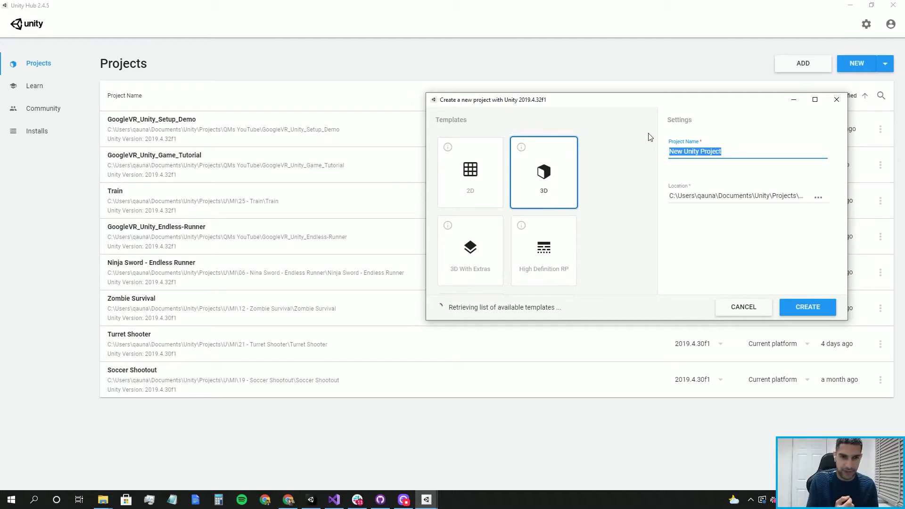
text(GoogleVR)
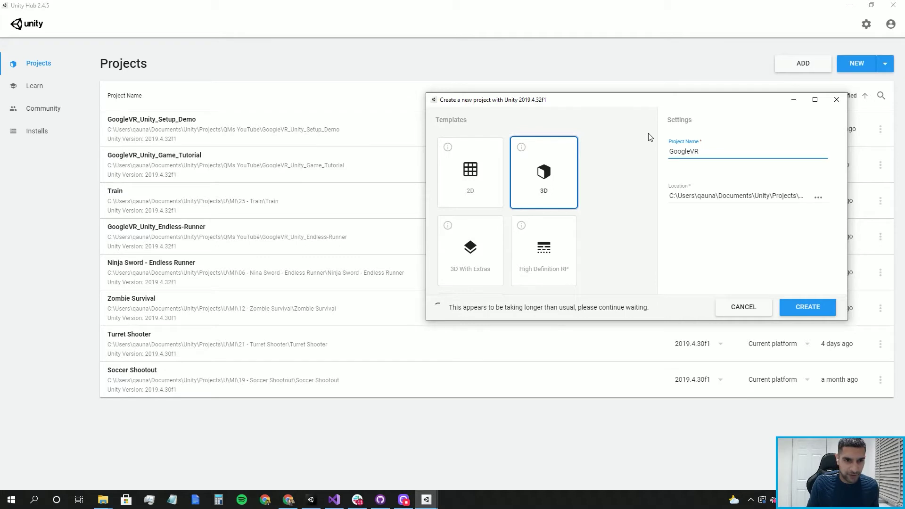
text(_Unity_Setup_Demo2)
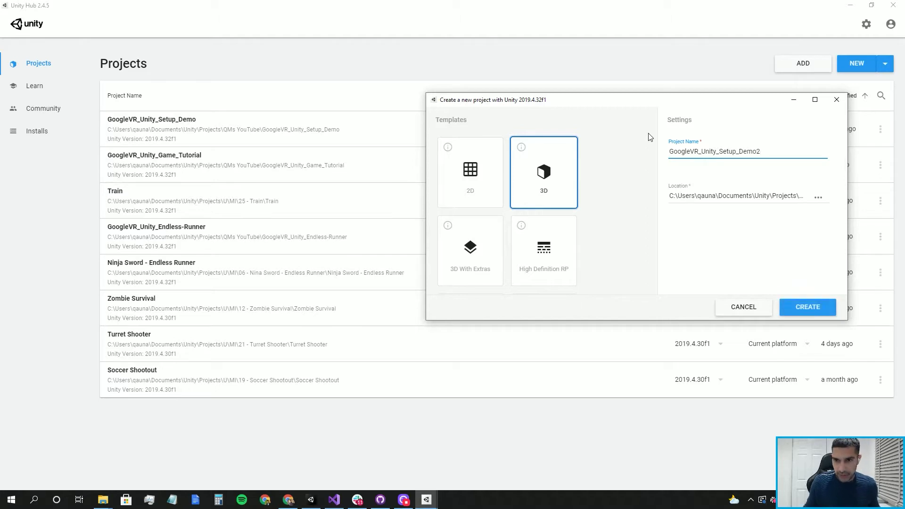
triple_click(723, 201)
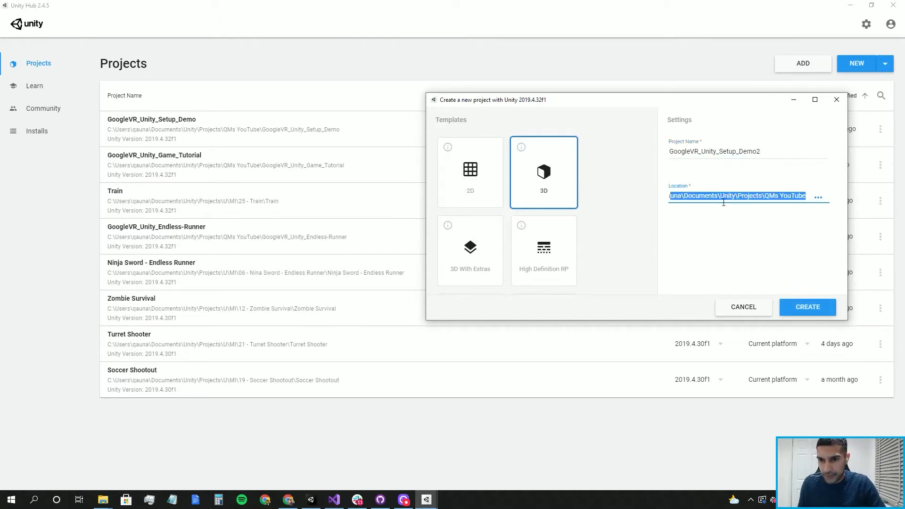
click(807, 276)
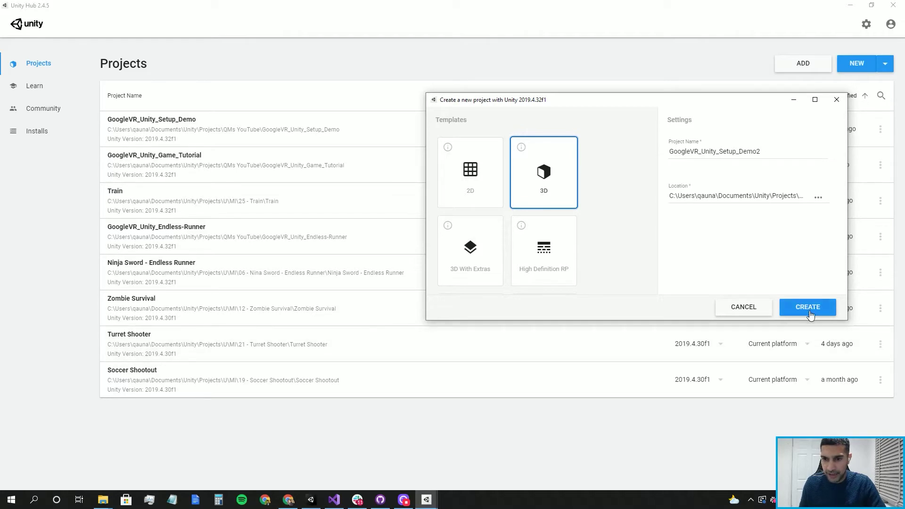
click(808, 307)
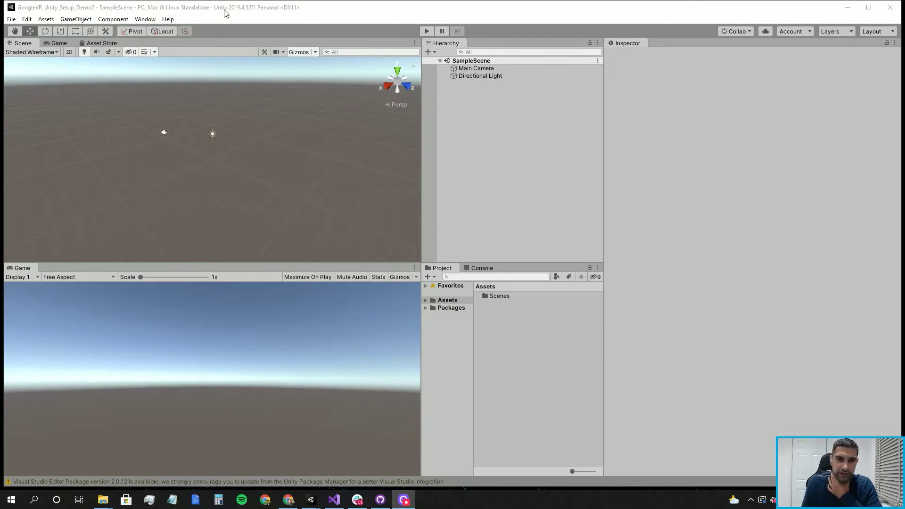
- Examine the empty SampleScene from different angles and distances, and compare the Scene and Game views
click(307, 175)
scroll(307, 175, down, 3)
scroll(307, 174, up, 5)
scroll(307, 175, down, 3)
scroll(321, 191, up, 3)
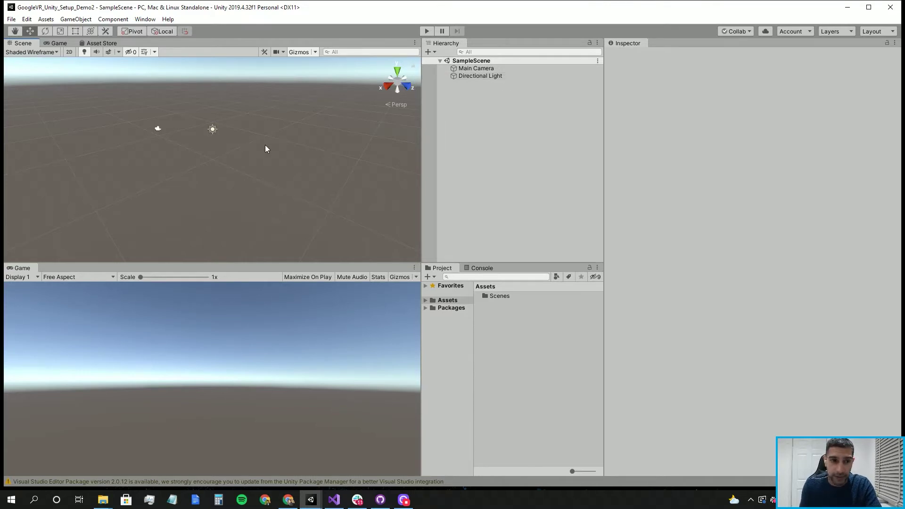
scroll(75, 115, down, 2)
scroll(75, 115, up, 3)
scroll(76, 115, down, 1)
scroll(76, 115, up, 2)
alt+drag(97, 141, 240, 117)
scroll(241, 118, down, 1)
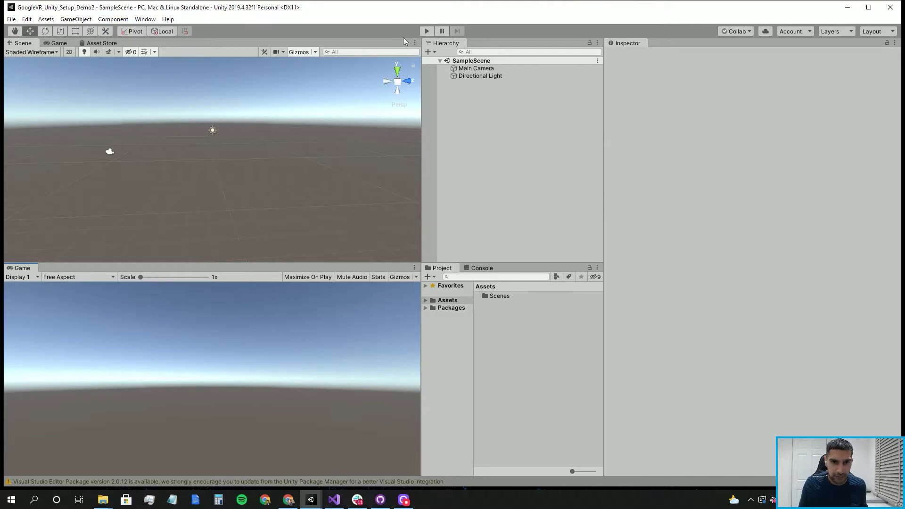
click(59, 43)
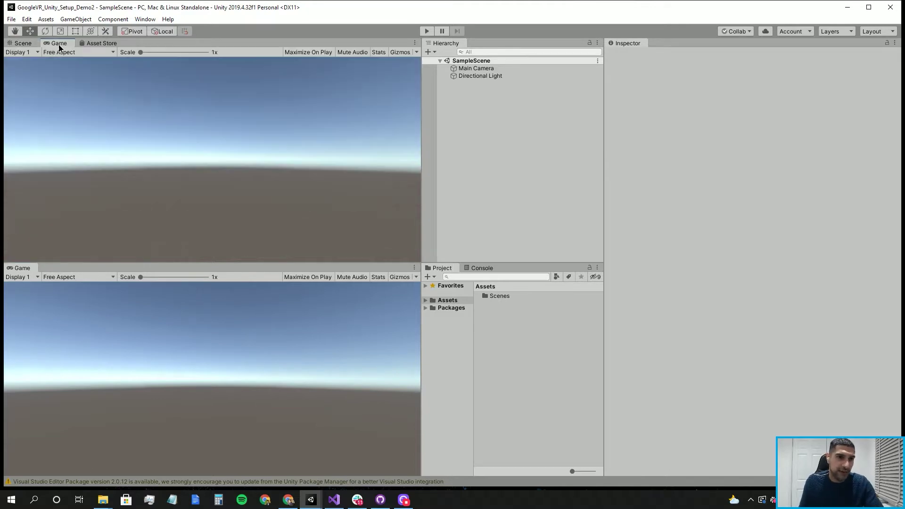
click(22, 44)
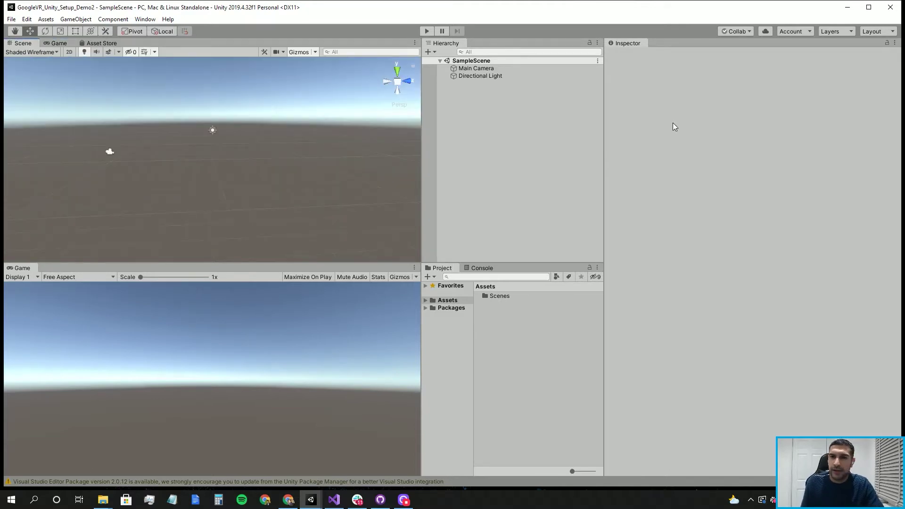
- Inspect the properties of the Main Camera and Directional Light, and leave nothing selected
click(471, 77)
click(470, 68)
click(473, 76)
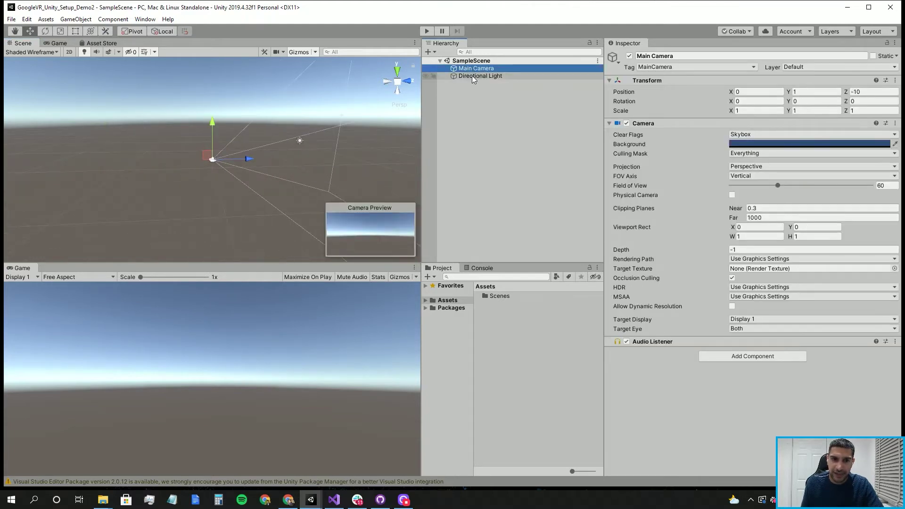
click(472, 69)
click(542, 217)
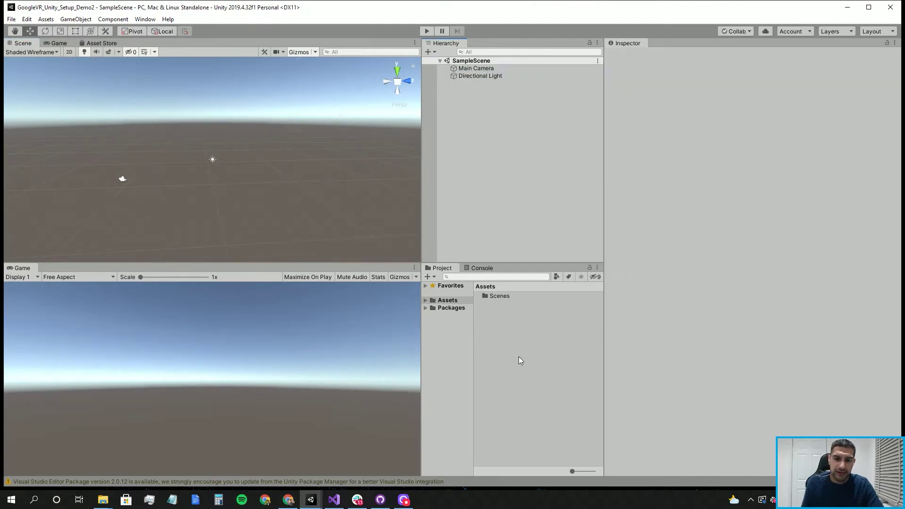
- Look through the project's Assets and Packages folders, ending in Assets
click(439, 307)
click(437, 301)
click(440, 307)
click(438, 303)
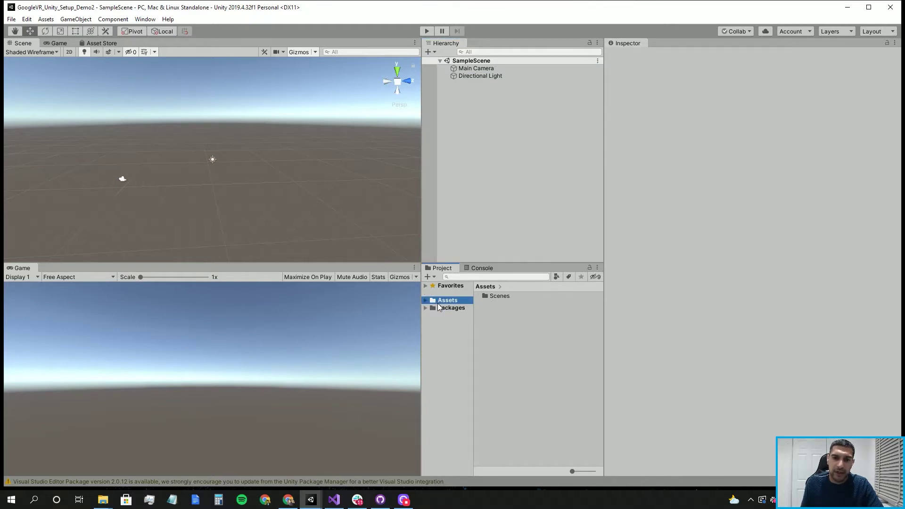
click(491, 332)
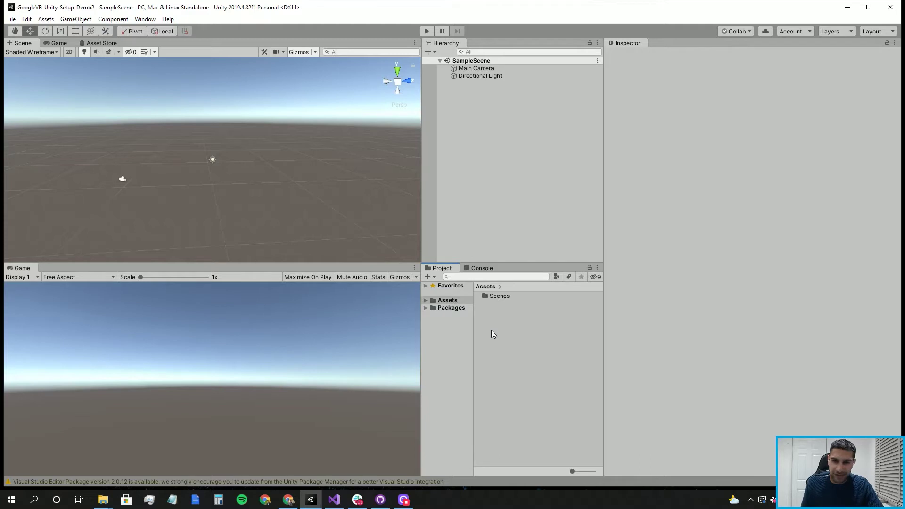
- Clear the messages in the Console and select the Main Camera in the scene
click(478, 270)
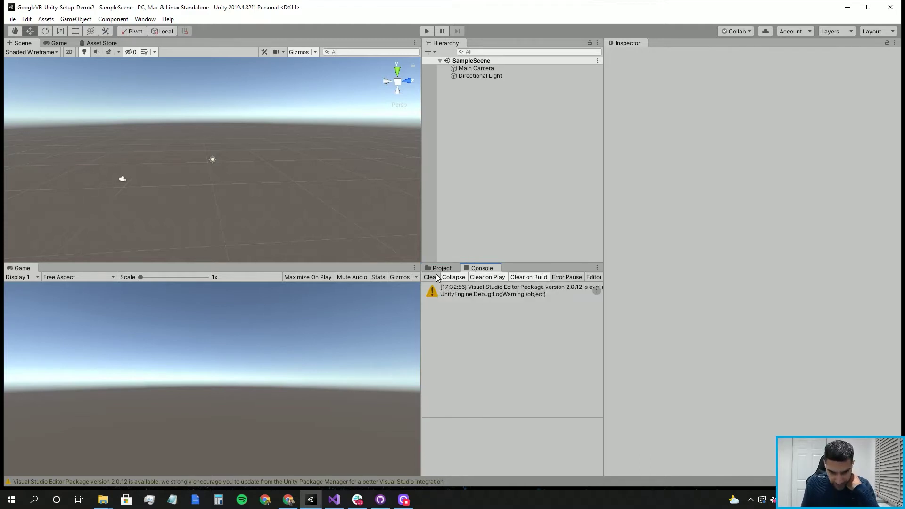
click(432, 278)
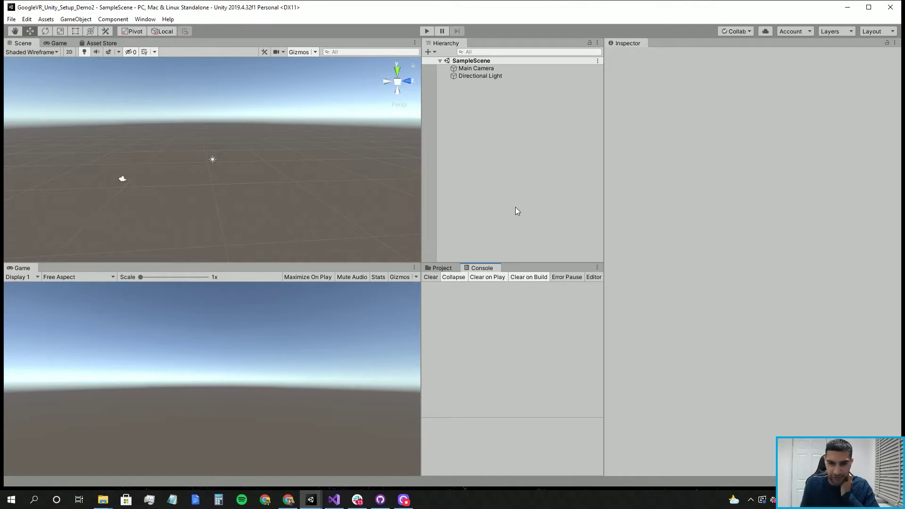
click(505, 67)
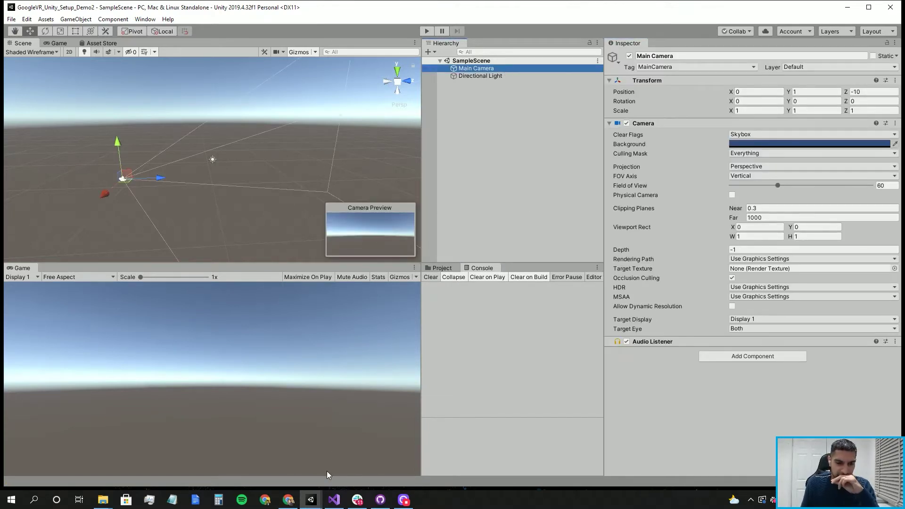
- Switch to File Explorer and open the GoogleVR SDK folder of GoogleVR_Unity_Setup_Demo, moving its window clear of the Unity project assets
mouse_move(103, 499)
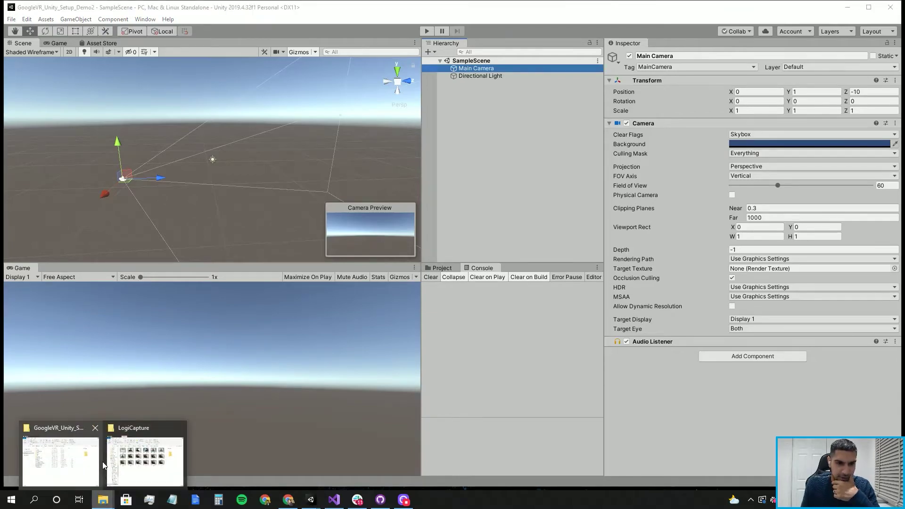
mouse_move(85, 467)
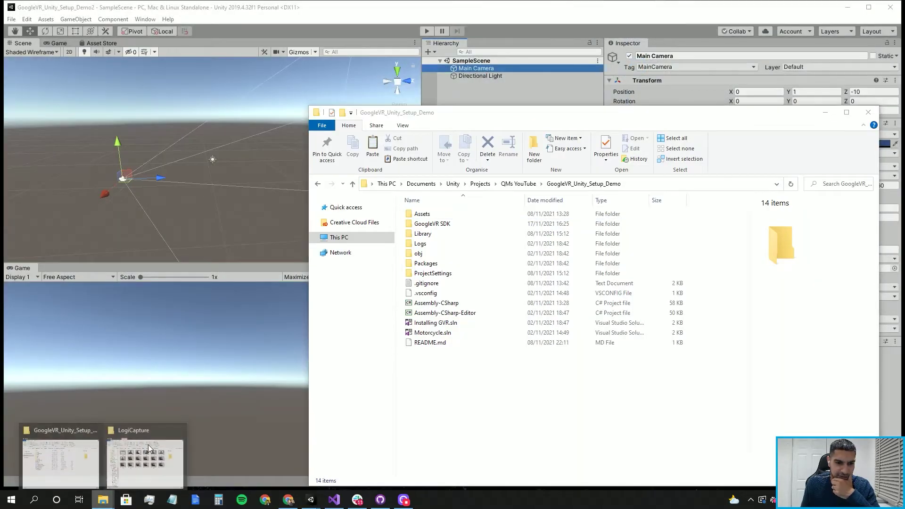
click(183, 429)
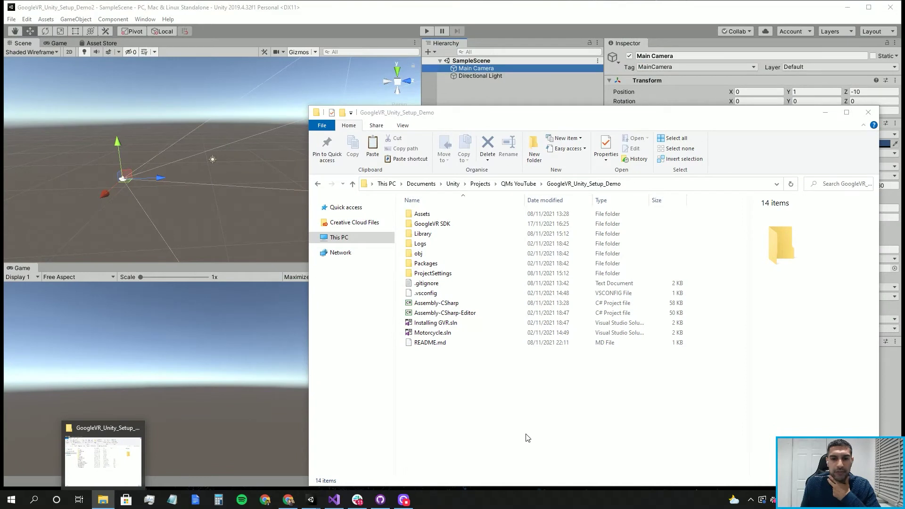
click(511, 404)
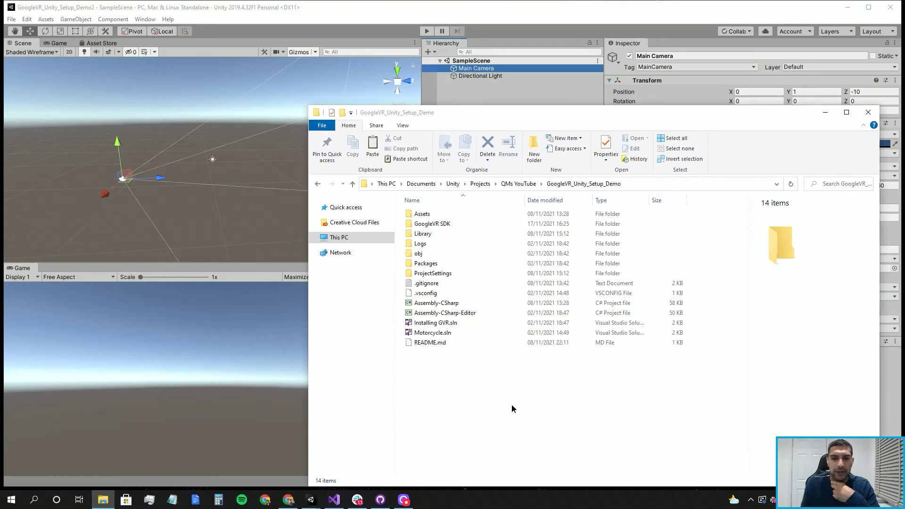
double_click(433, 224)
click(669, 215)
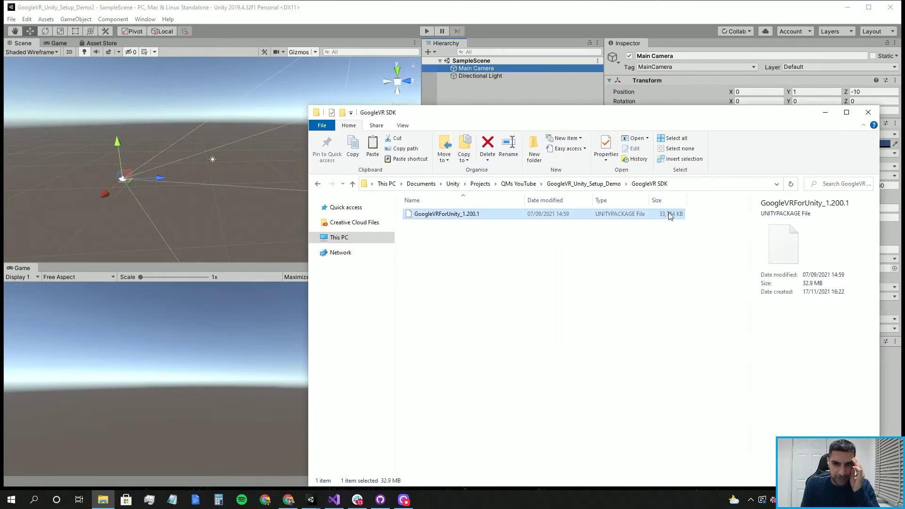
drag(661, 118, 893, 314)
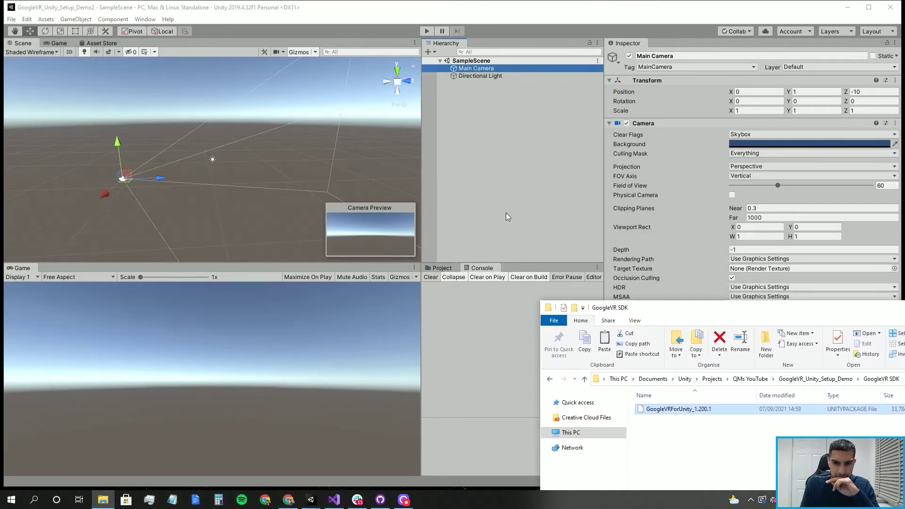
- Add the GoogleVRForUnity_1.200.1 package to the project's Assets folder in Unity, and import all of its contents
click(430, 270)
key(alt+Tab)
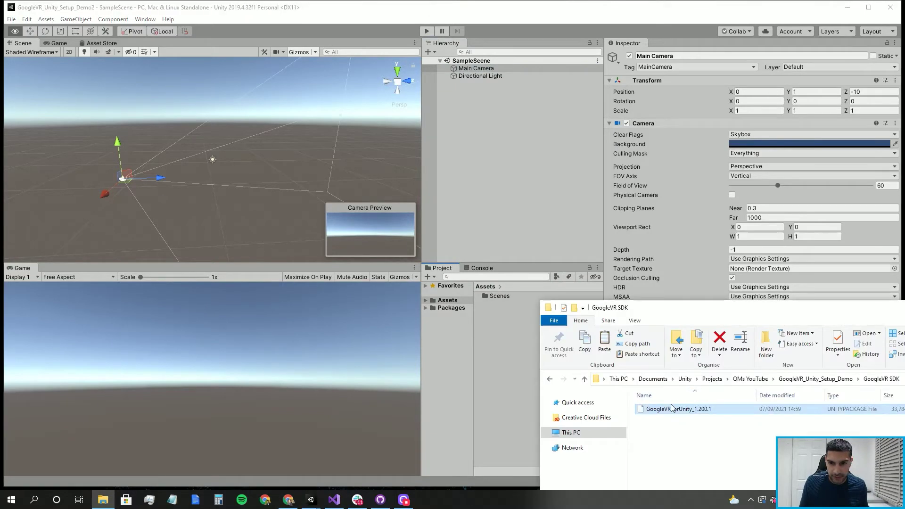
drag(505, 326, 504, 326)
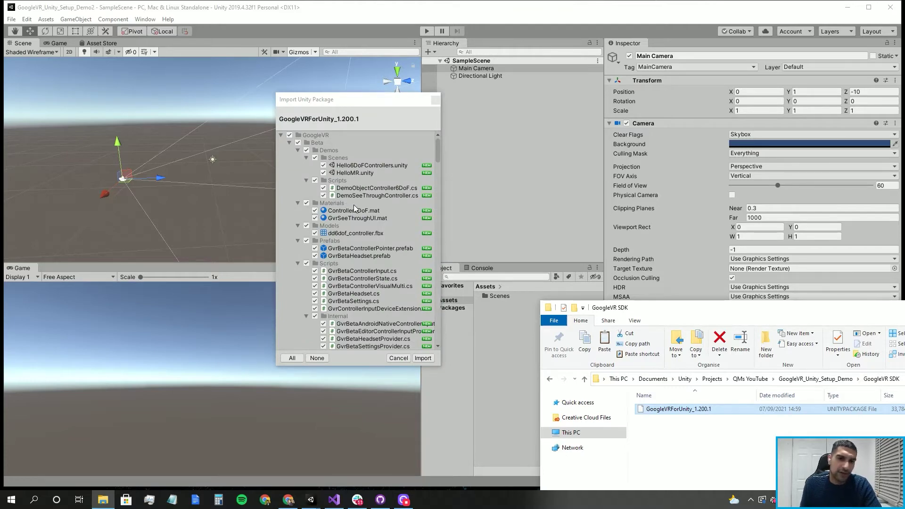
scroll(354, 208, down, 10)
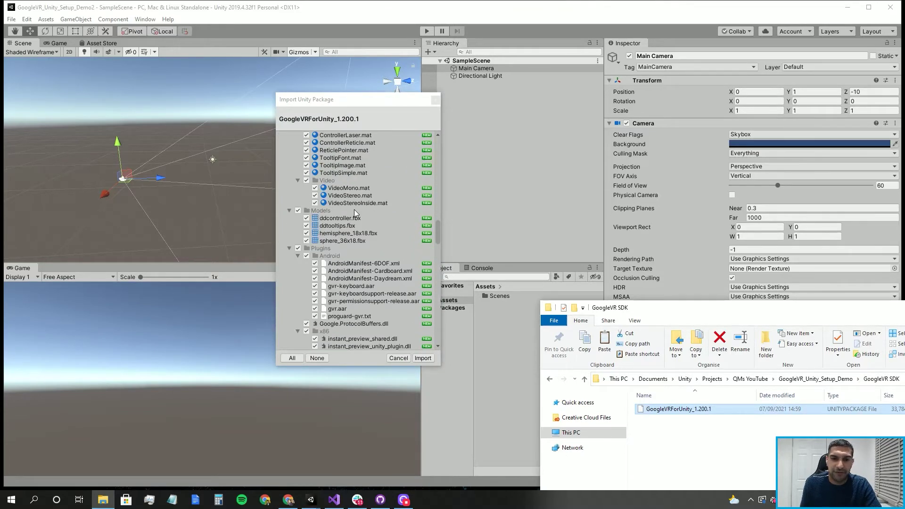
scroll(354, 213, down, 15)
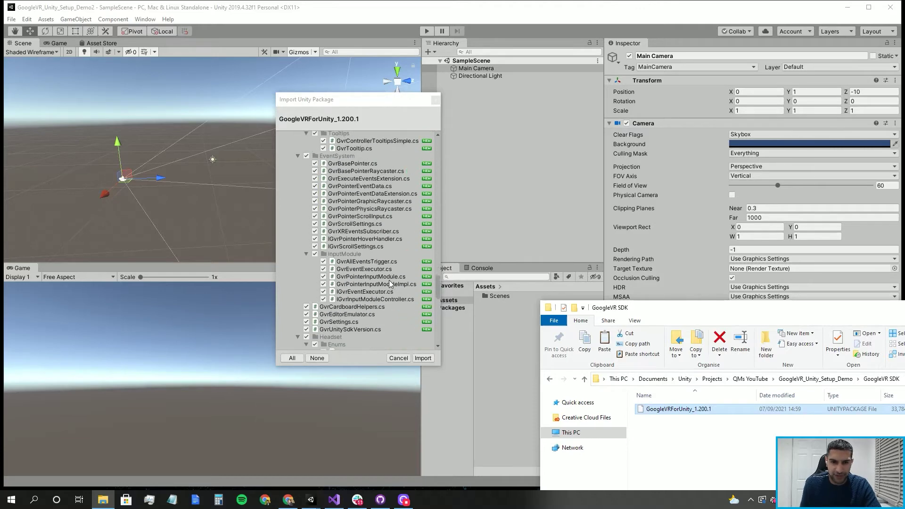
scroll(412, 336, down, 5)
click(423, 359)
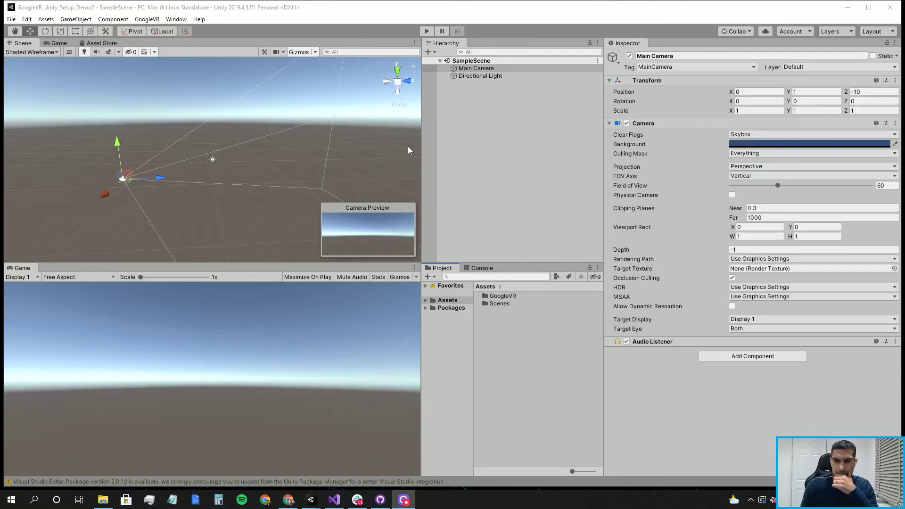
- Check the GoogleVR and Scenes folders in the project's Assets, and leave nothing selected
click(485, 300)
click(488, 304)
click(507, 345)
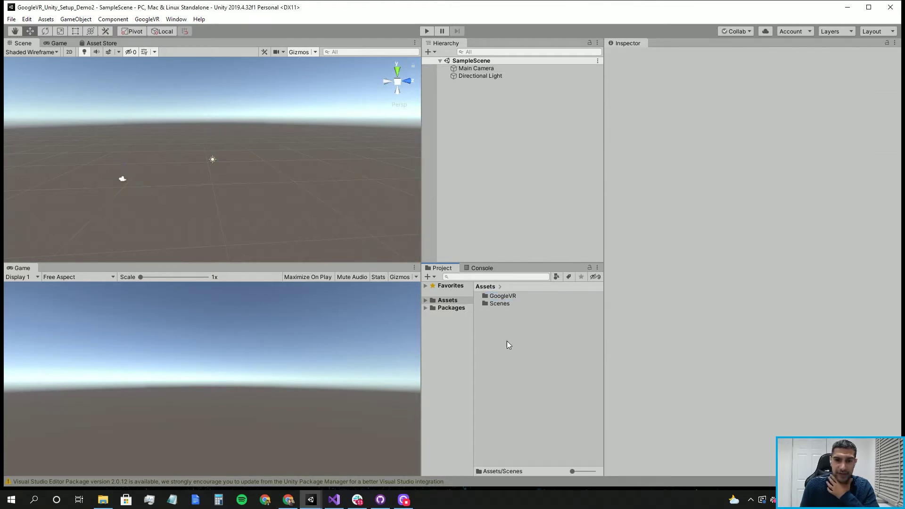
click(11, 19)
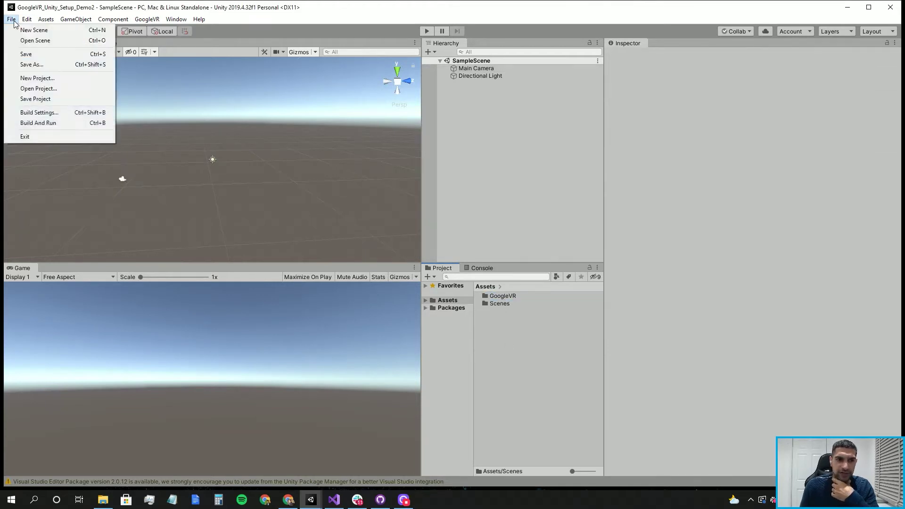
click(288, 500)
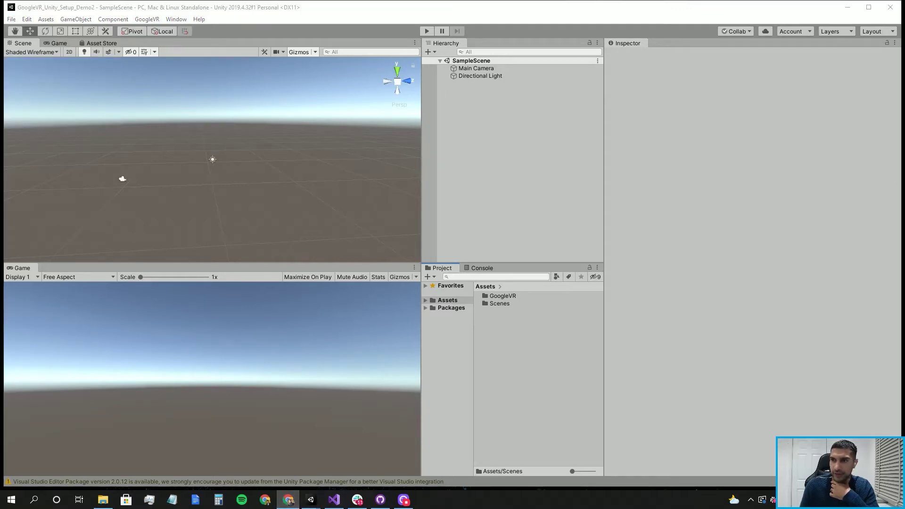
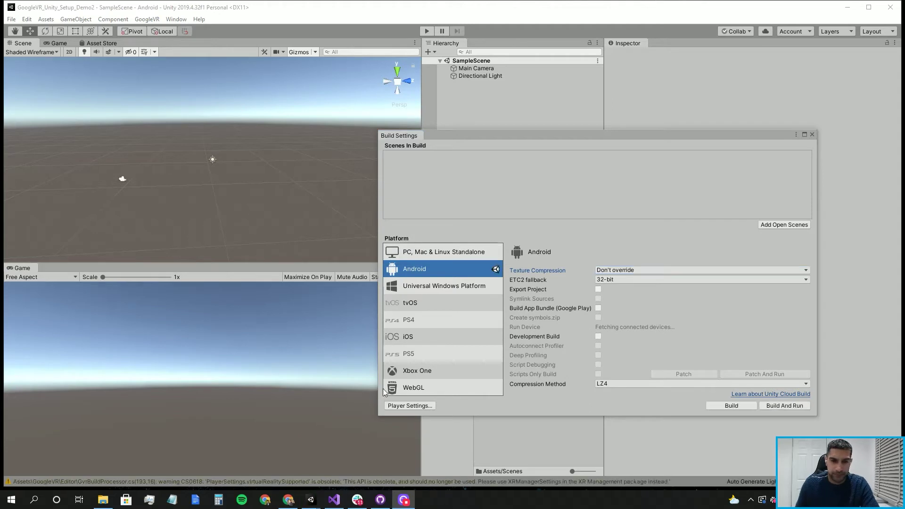
- Open the Player settings for Android, enter the developer's full name as the company name, and check the package name
click(402, 406)
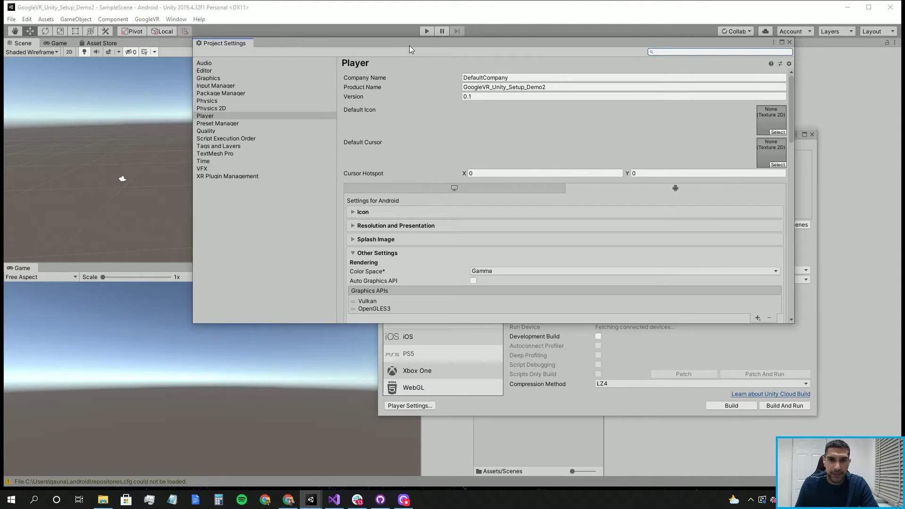
key(Tab)
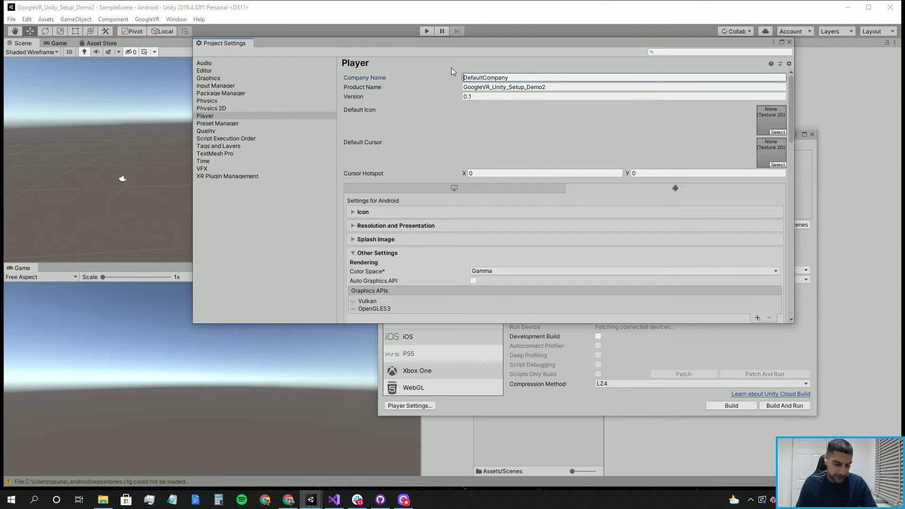
text(Qauy)
key(Delete)
key(Delete)
key(Delete)
key(Delete)
key(Delete)
key(Delete)
key(Delete)
key(Delete)
key(Delete)
key(Delete)
key(Delete)
key(Delete)
key(Delete)
key(BackSpace)
text(nain_Meghjee)
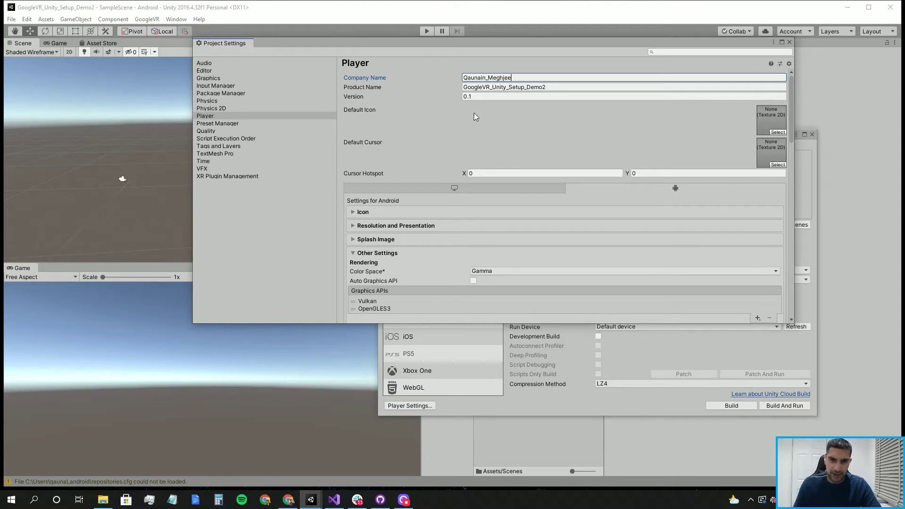
scroll(476, 132, down, 15)
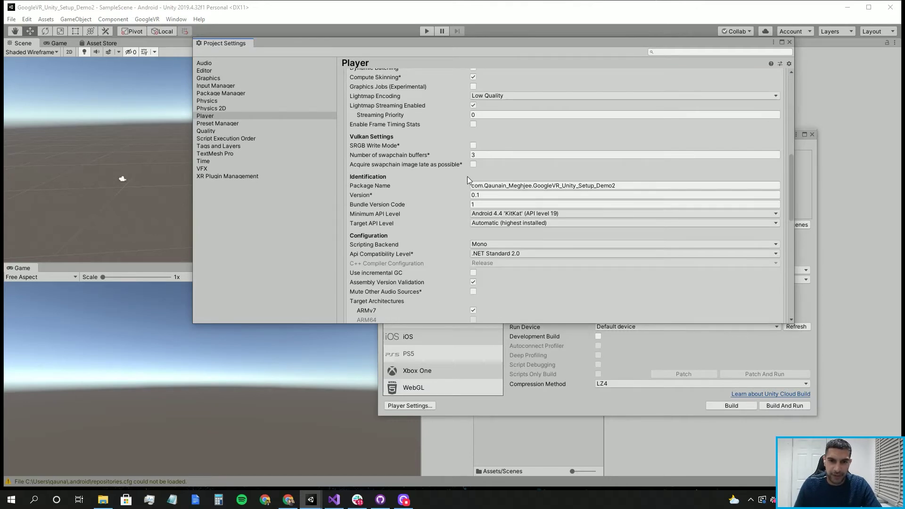
scroll(505, 203, up, 15)
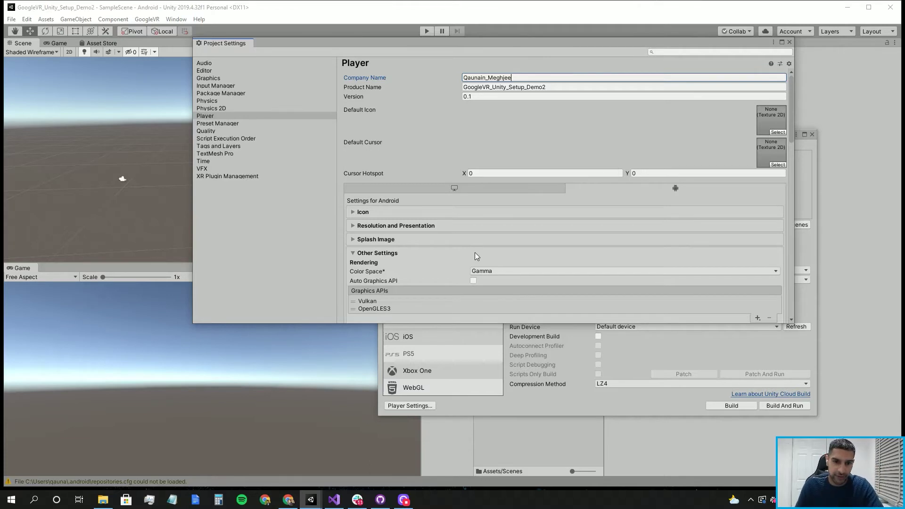
- Remove Vulkan from the Android graphics APIs
scroll(475, 255, down, 3)
click(375, 245)
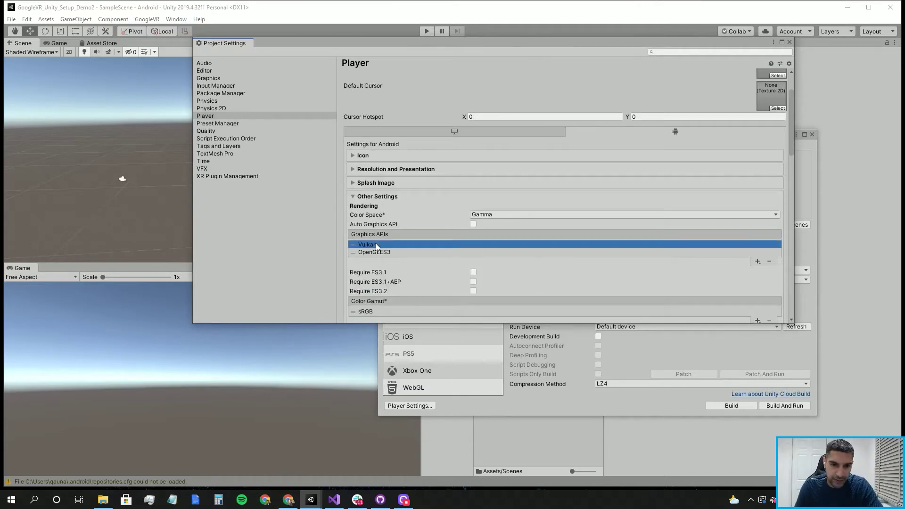
click(771, 261)
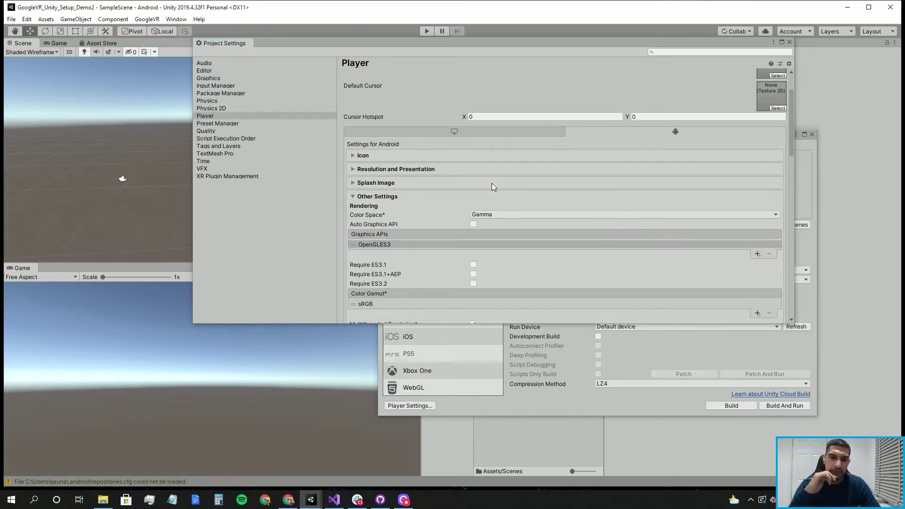
- Examine the rest of the Android Other Settings, including the package identification, minimum and target API levels, and scripting configuration
scroll(493, 183, down, 5)
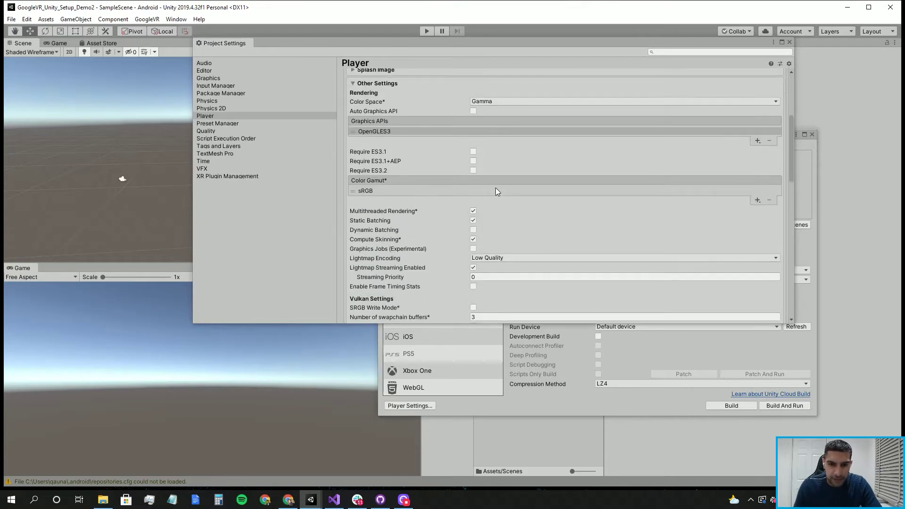
scroll(499, 196, down, 1)
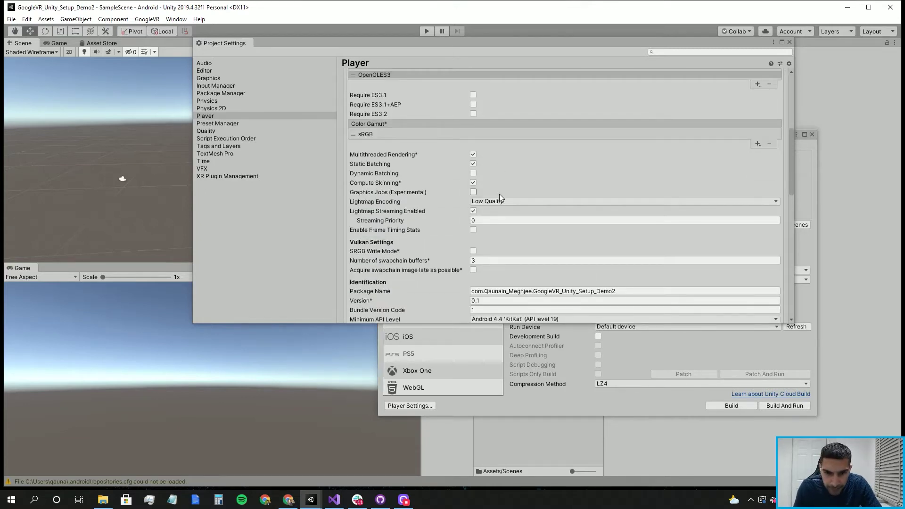
scroll(499, 197, down, 1)
scroll(500, 194, down, 1)
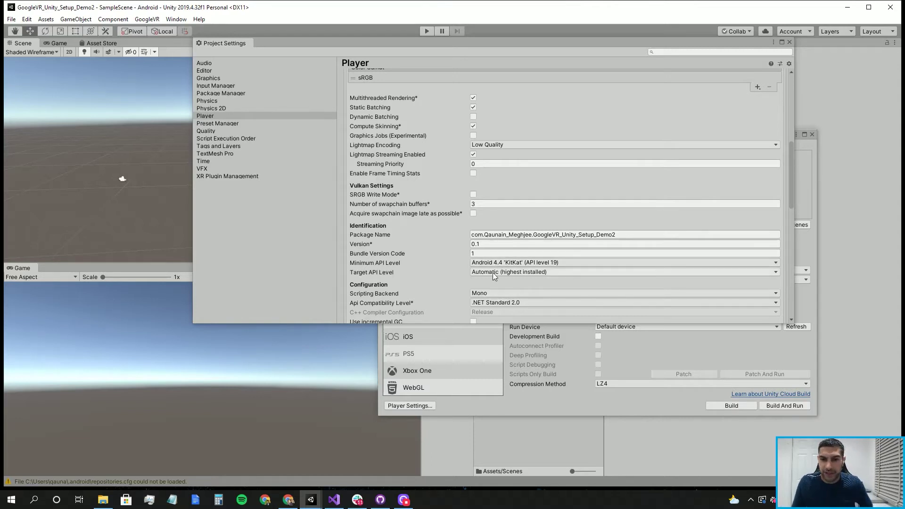
scroll(500, 275, down, 3)
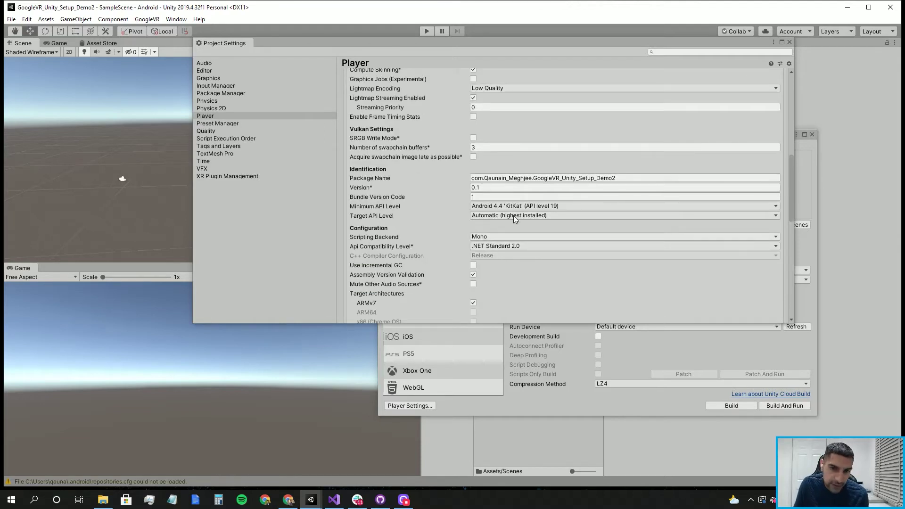
scroll(513, 218, down, 3)
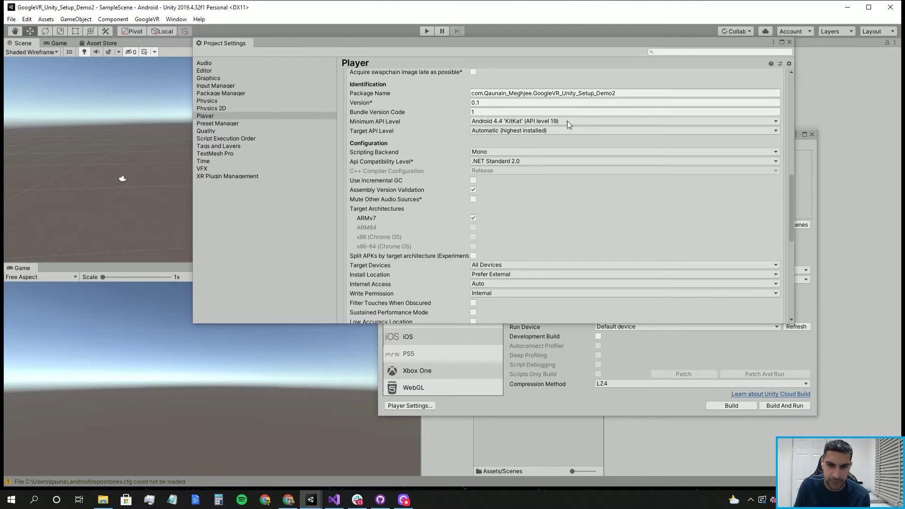
scroll(550, 233, down, 10)
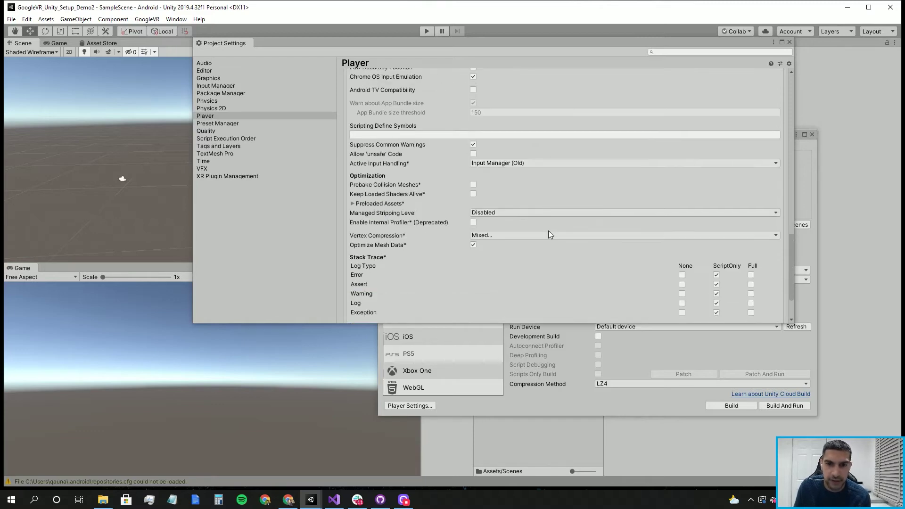
scroll(550, 234, down, 3)
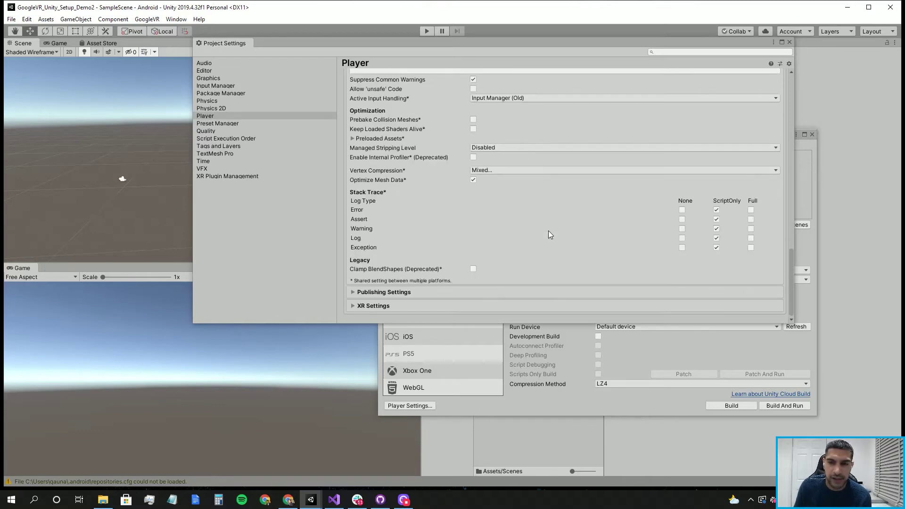
- Enable Virtual Reality Supported in the Android XR Settings and add Cardboard as the virtual reality SDK
click(353, 306)
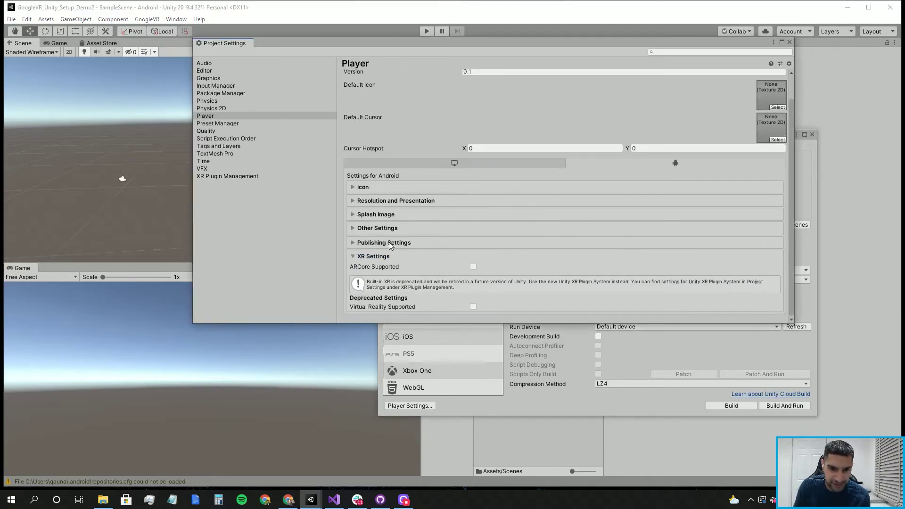
click(472, 308)
scroll(465, 287, down, 3)
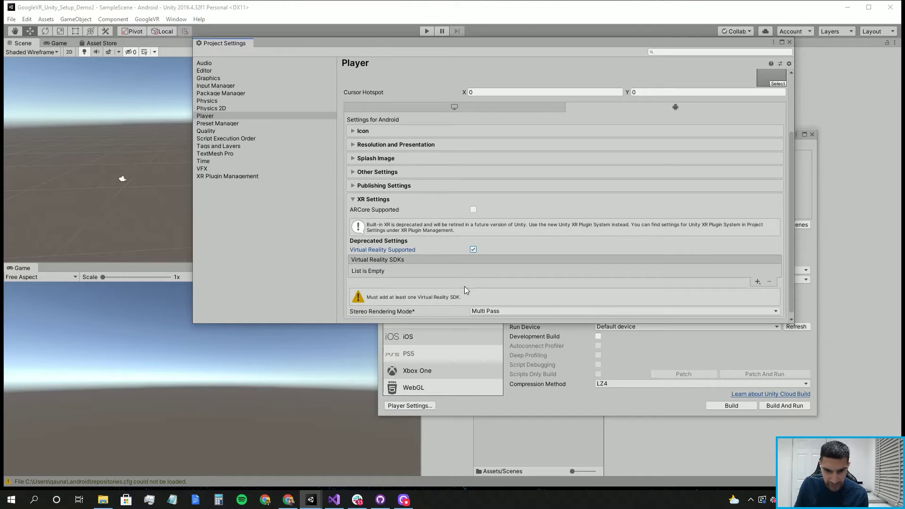
scroll(480, 258, down, 1)
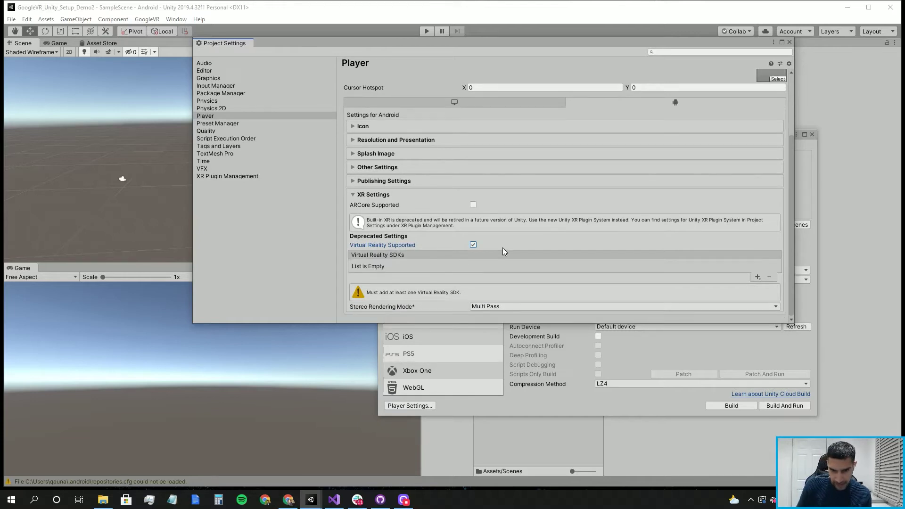
click(761, 279)
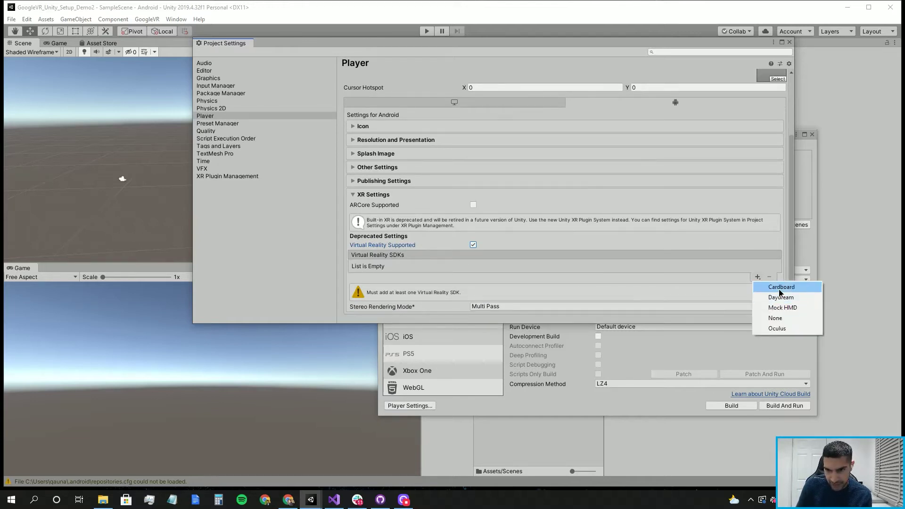
click(779, 290)
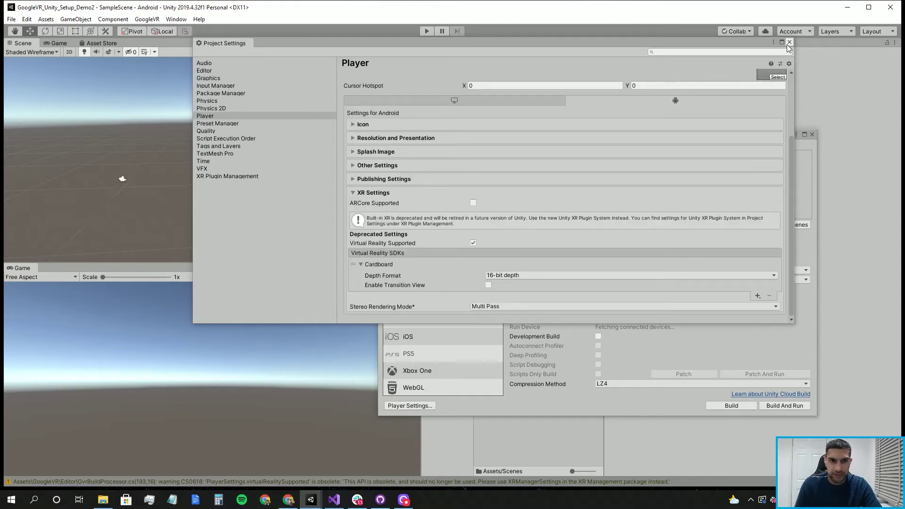
- Show the Tags and Layers settings and dock the Project Settings window beside the Inspector
click(238, 147)
drag(278, 51, 330, 193)
drag(271, 188, 660, 47)
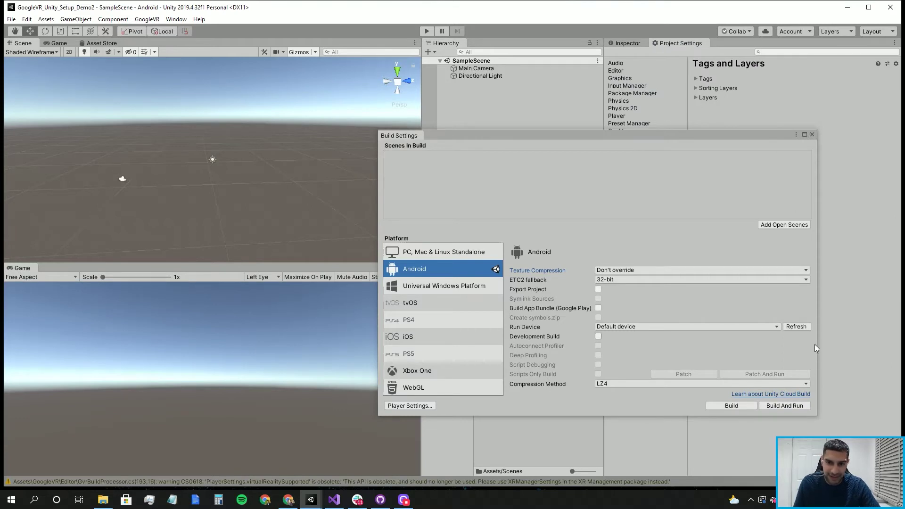
- Close the Build Settings window and bring the Inspector back in place of the Project Settings
click(812, 135)
click(812, 135)
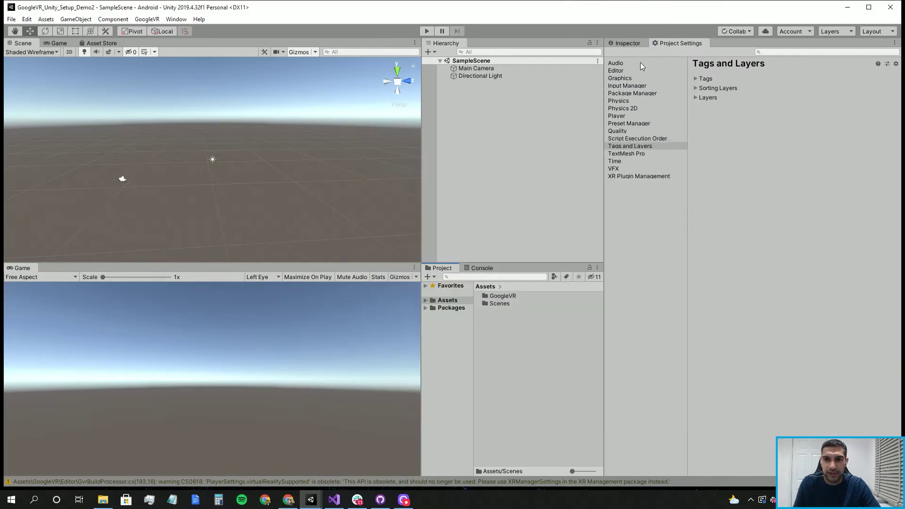
click(619, 44)
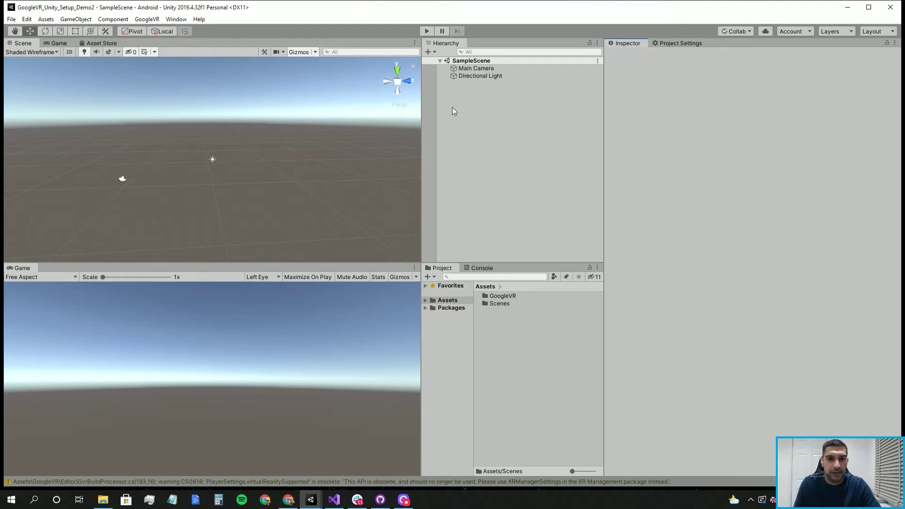
- Look through the GoogleVR folder down to its demo scenes and return to the Assets root
double_click(502, 296)
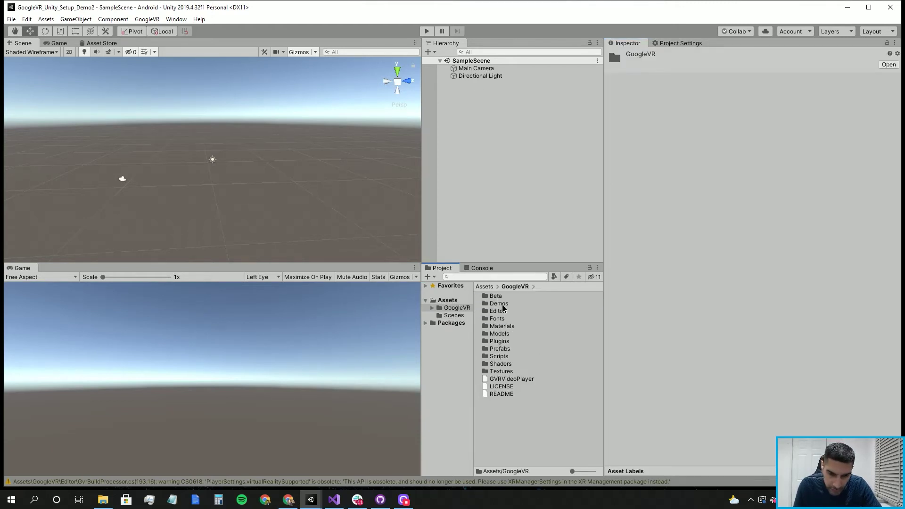
double_click(500, 304)
double_click(499, 341)
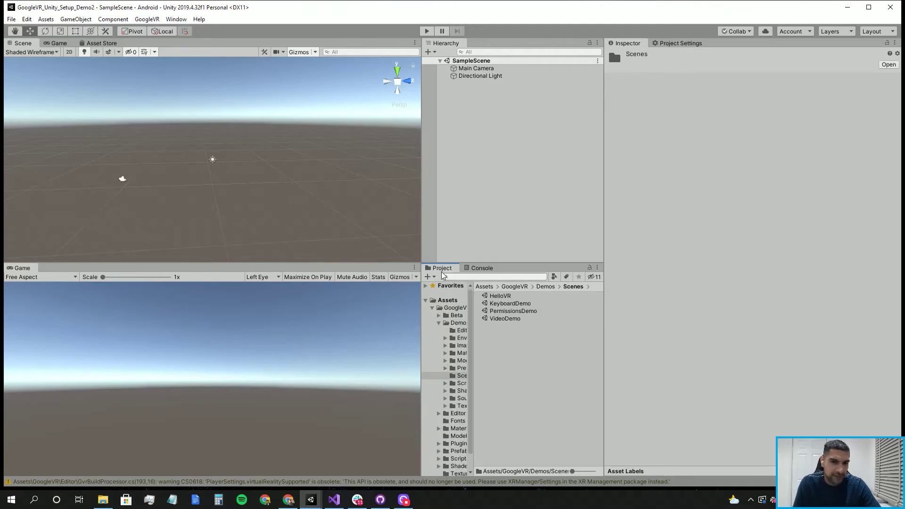
click(517, 288)
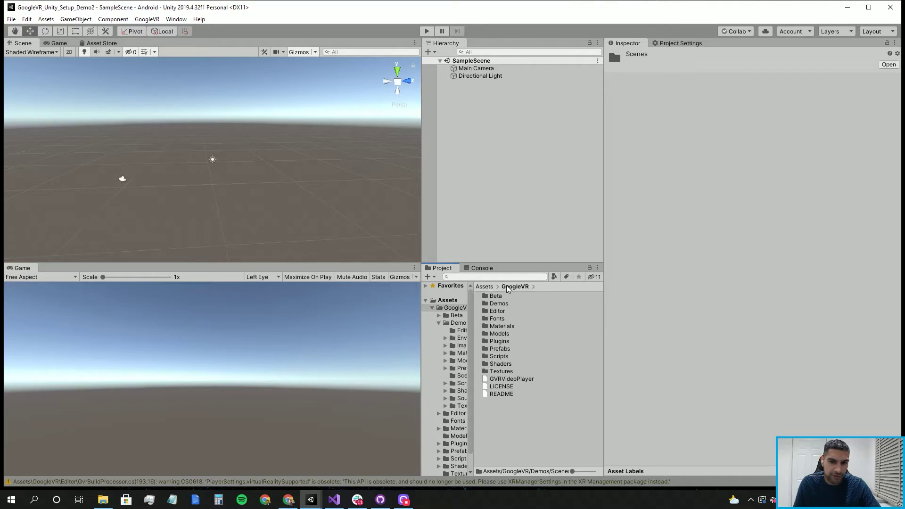
click(487, 287)
- Rename the Main Camera object to VR_Player
click(467, 69)
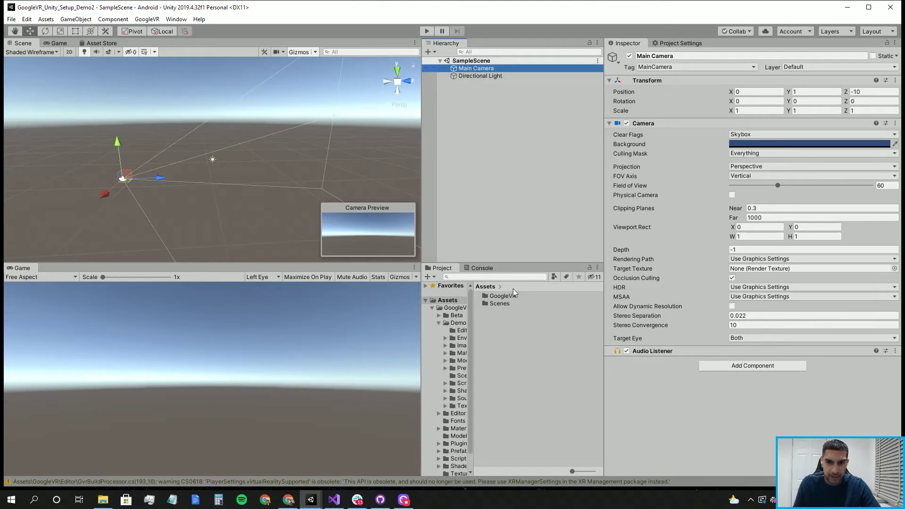
click(656, 55)
key(ctrl+a)
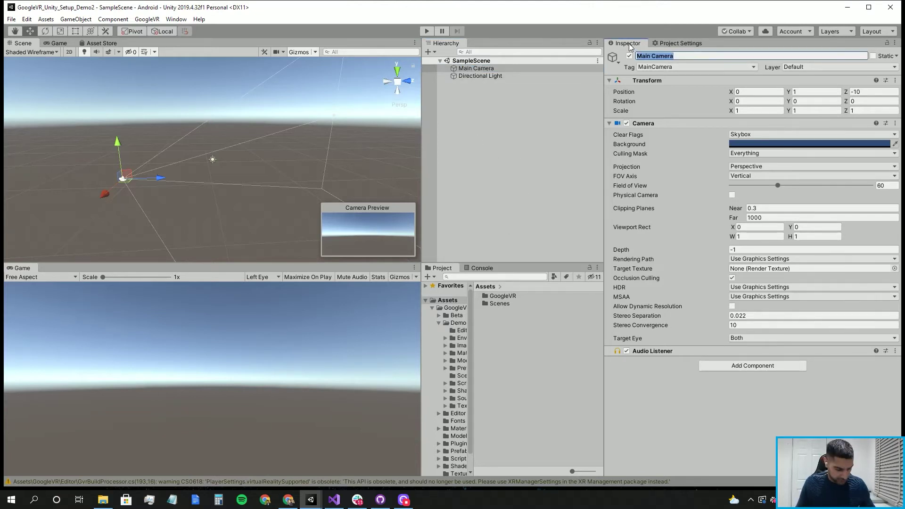
text(VR)
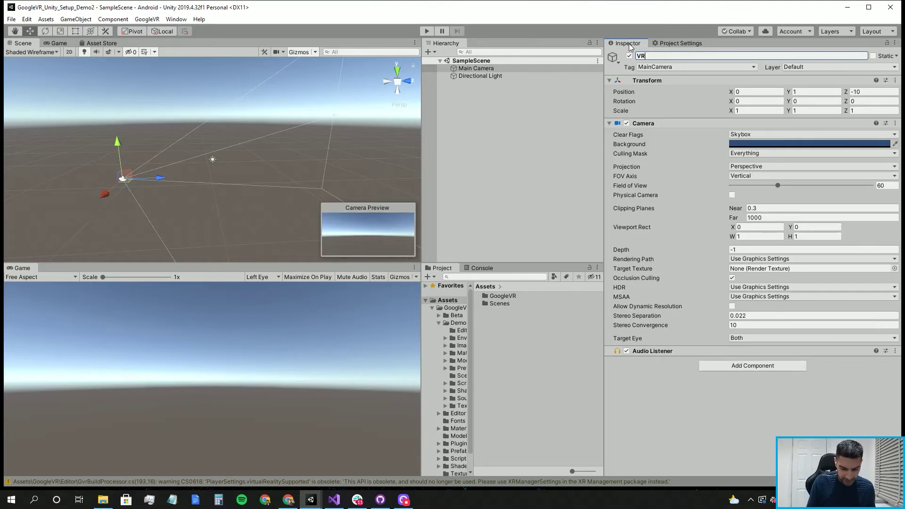
text(_O)
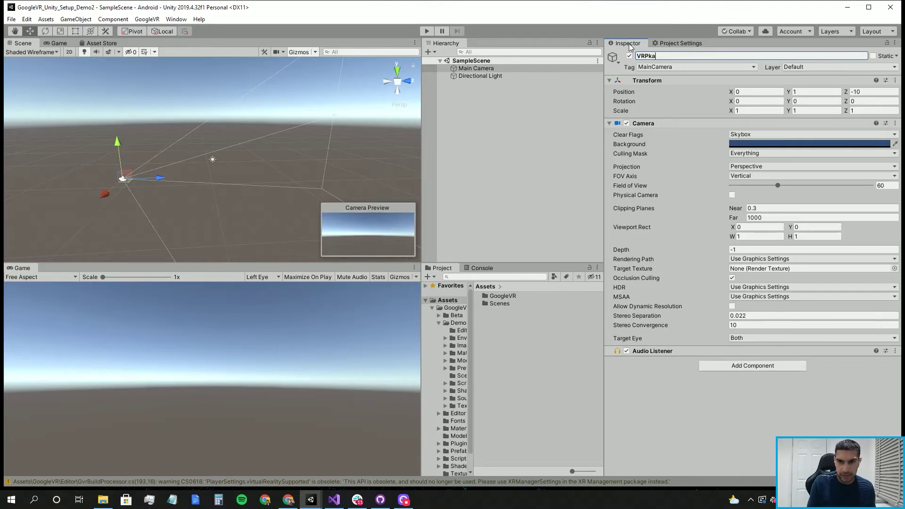
key(BackSpace)
text(Player)
key(Return)
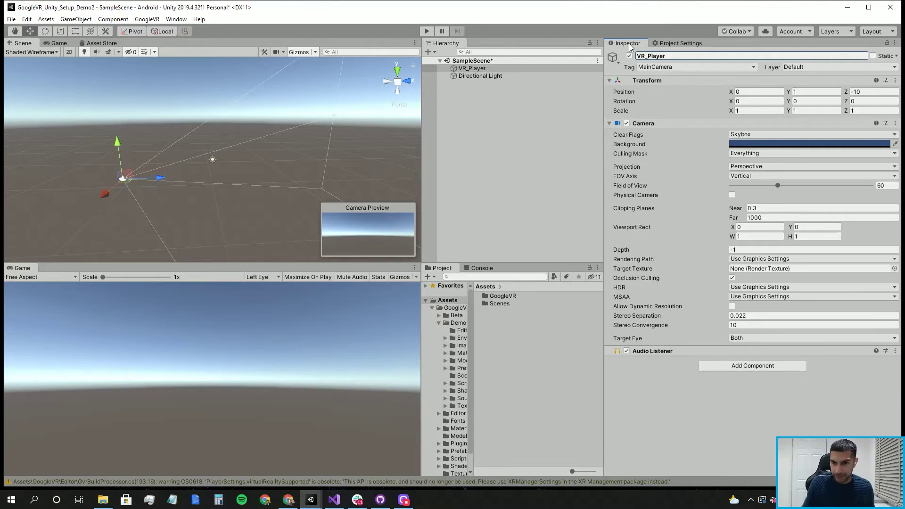
click(493, 141)
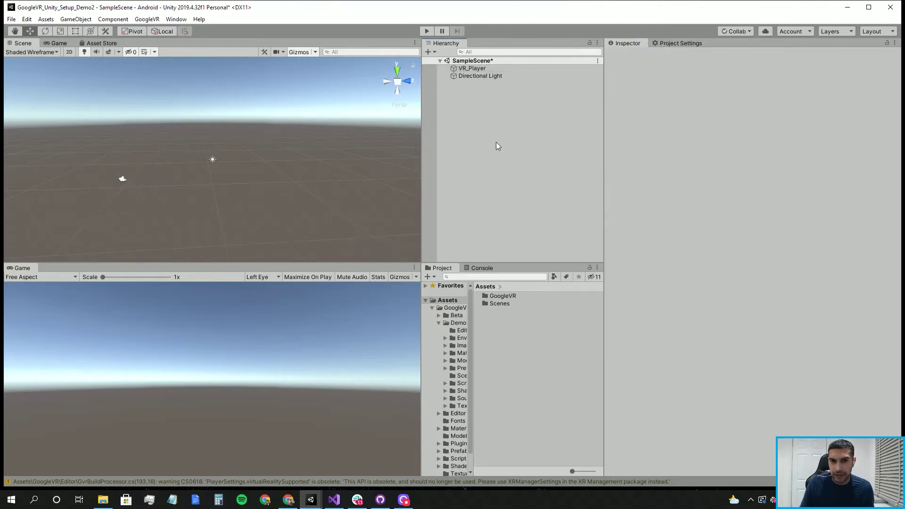
- Reset the Transform of VR_Player so its position is 0, 0, 0
click(502, 69)
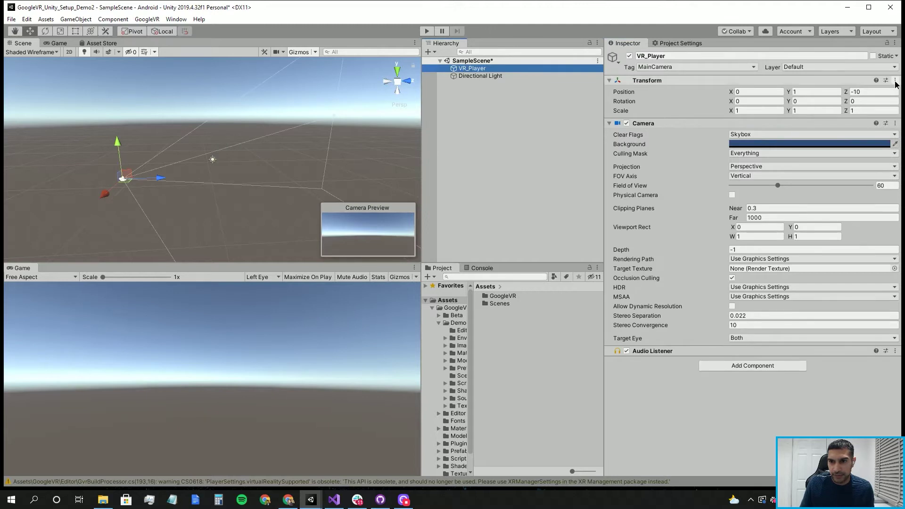
click(895, 81)
click(890, 91)
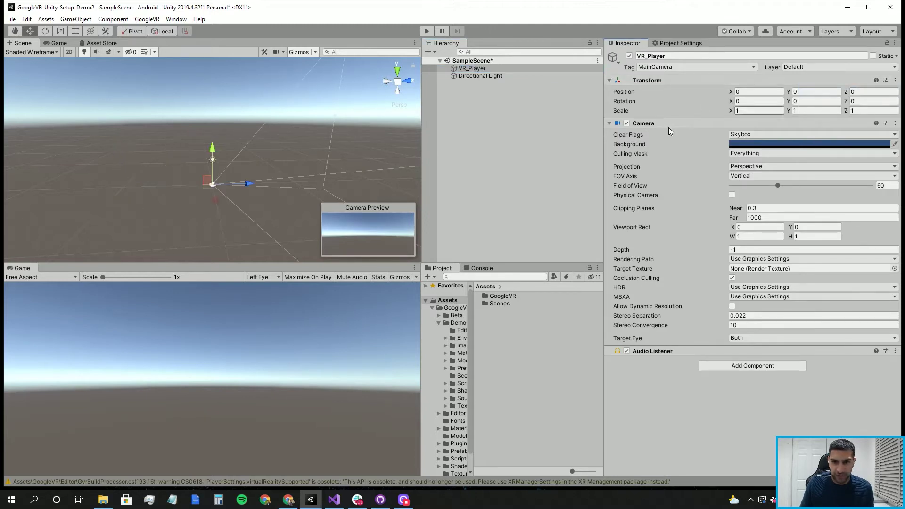
right_click(524, 104)
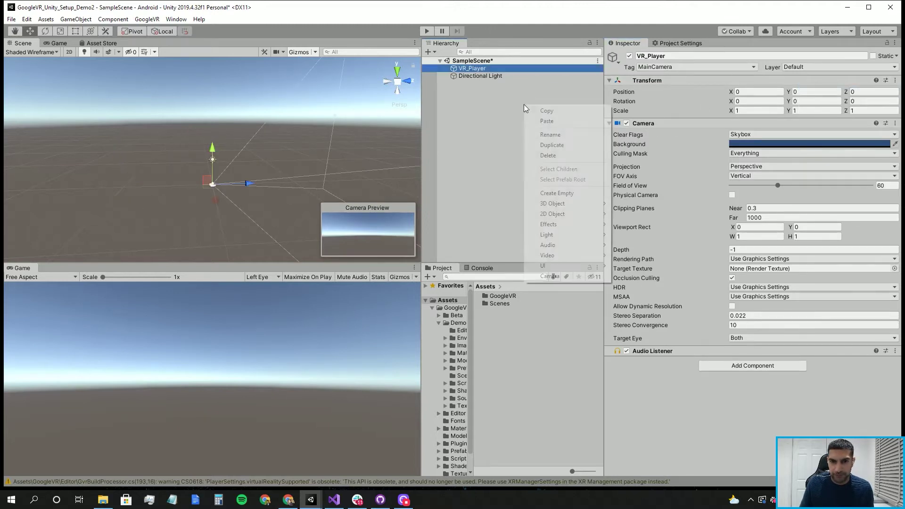
click(574, 197)
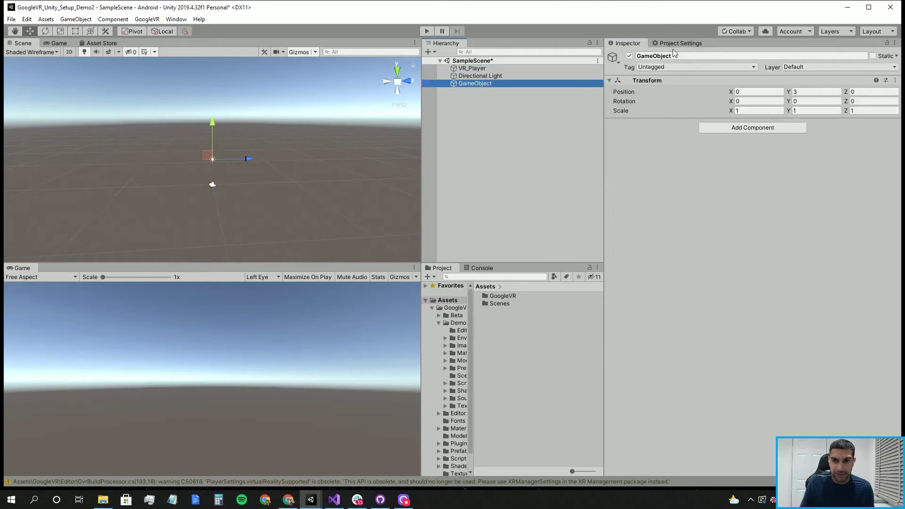
click(662, 56)
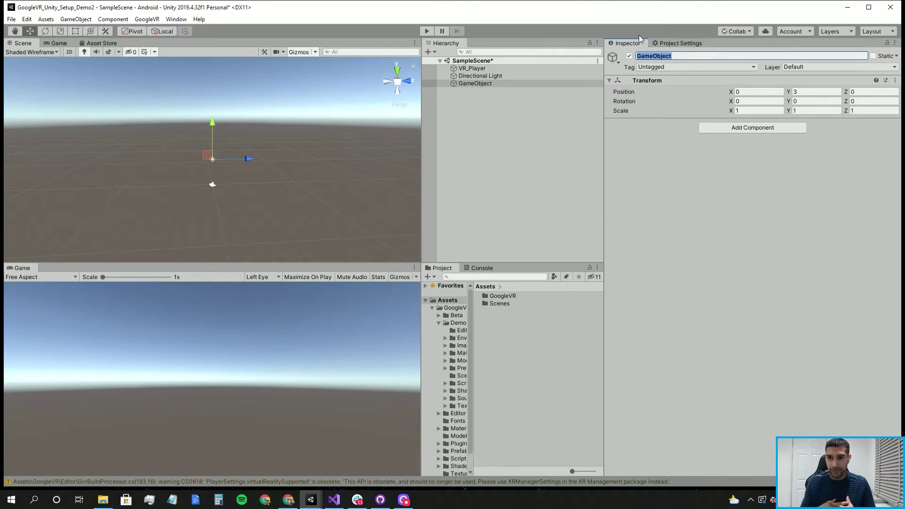
click(895, 82)
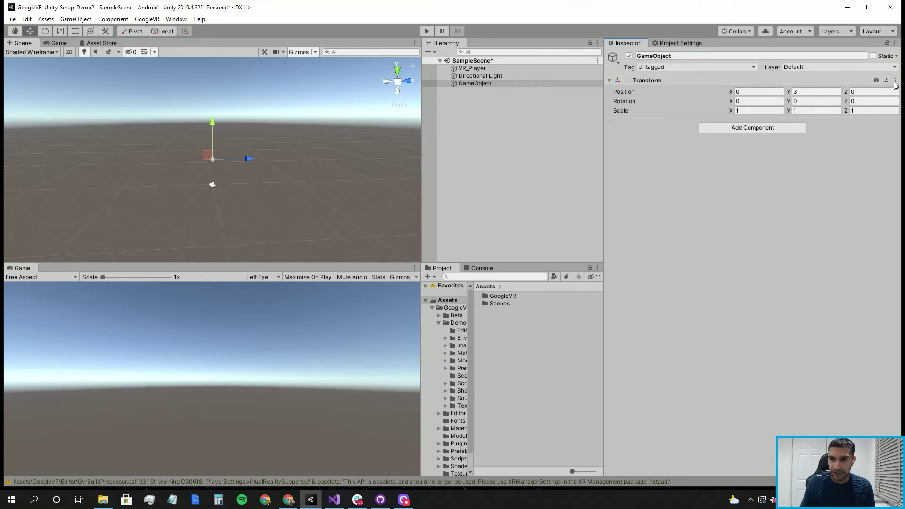
click(486, 90)
click(482, 83)
key(Delete)
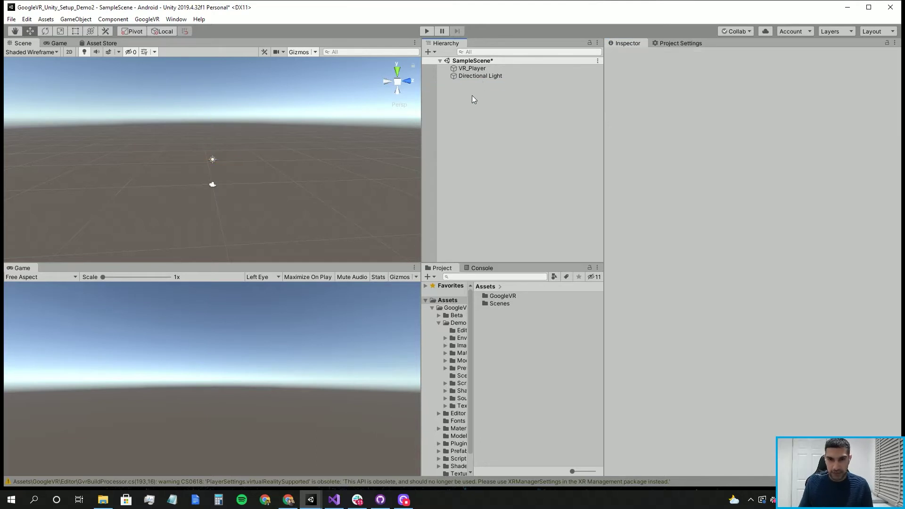
- Create an empty game object at the scene root, reset its Transform to the origin and name it Player
right_click(472, 96)
mouse_move(527, 195)
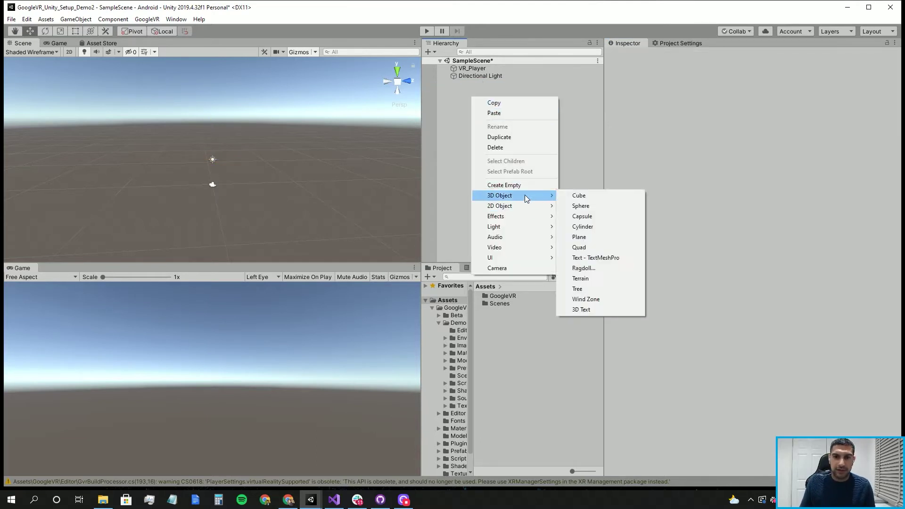
click(521, 186)
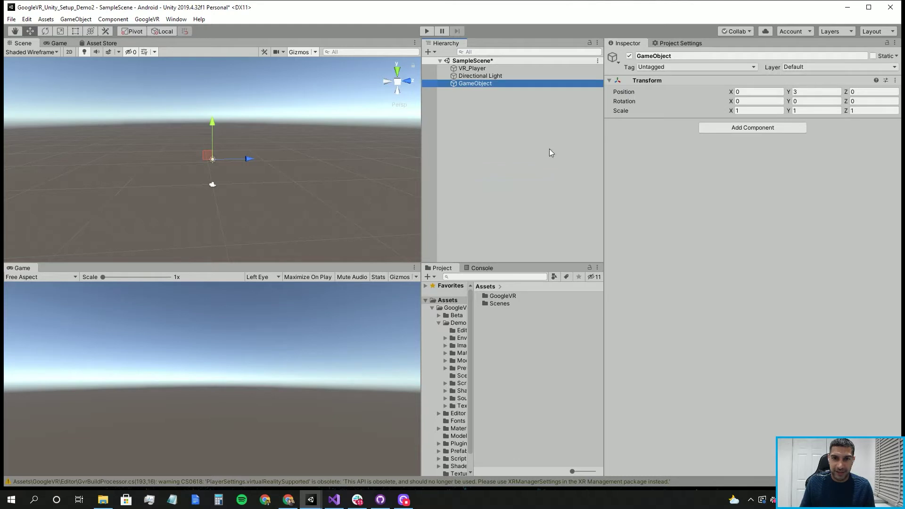
click(895, 80)
click(873, 91)
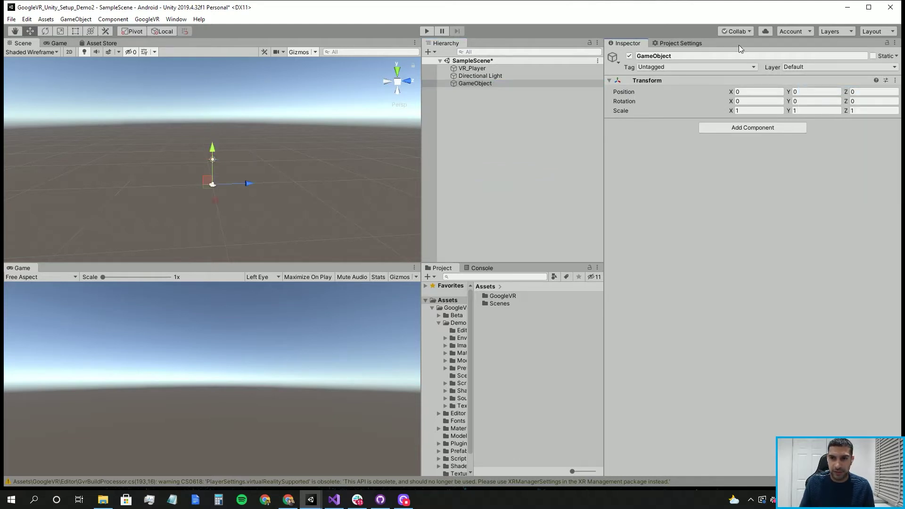
text(Player)
key(Return)
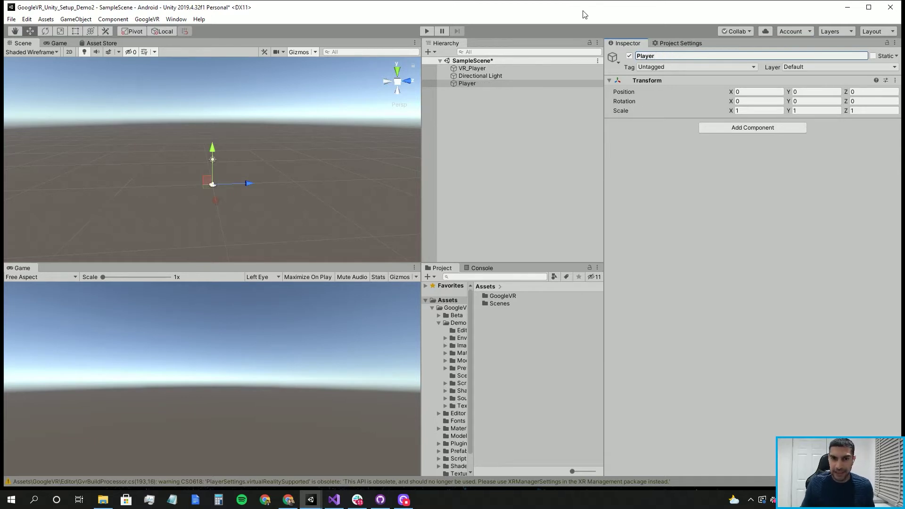
- Make VR_Player a child of the Player object in the hierarchy
drag(467, 71, 469, 83)
click(466, 77)
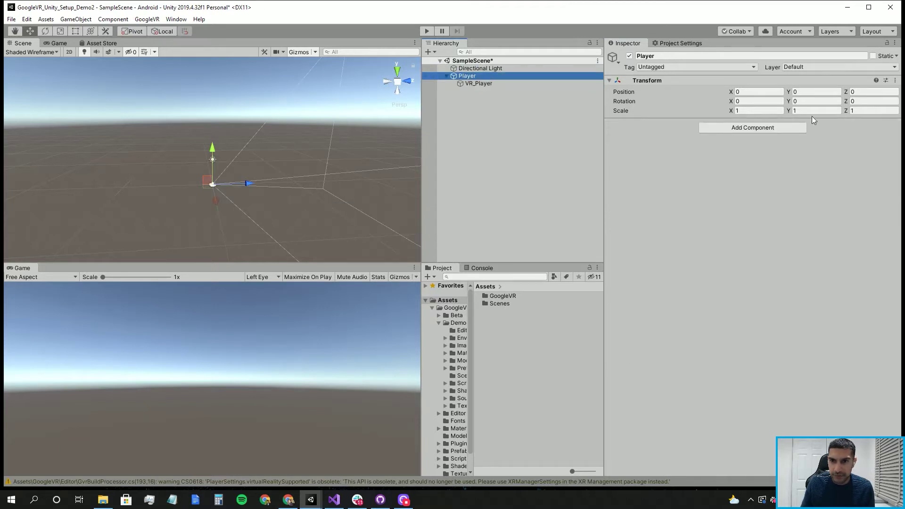
click(478, 117)
click(474, 83)
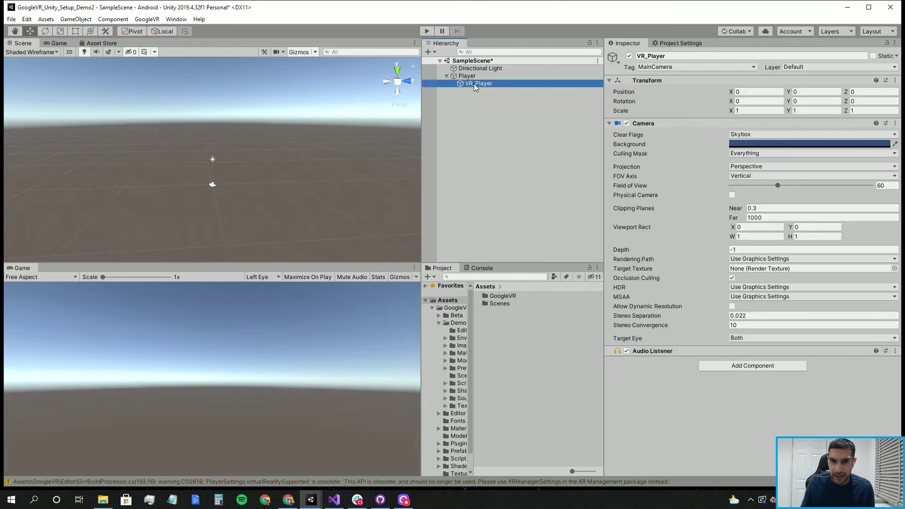
- Search the project assets for "gvr" filtered to prefabs and add the GvrReticlePointer prefab as a child of VR_Player
click(503, 296)
double_click(504, 297)
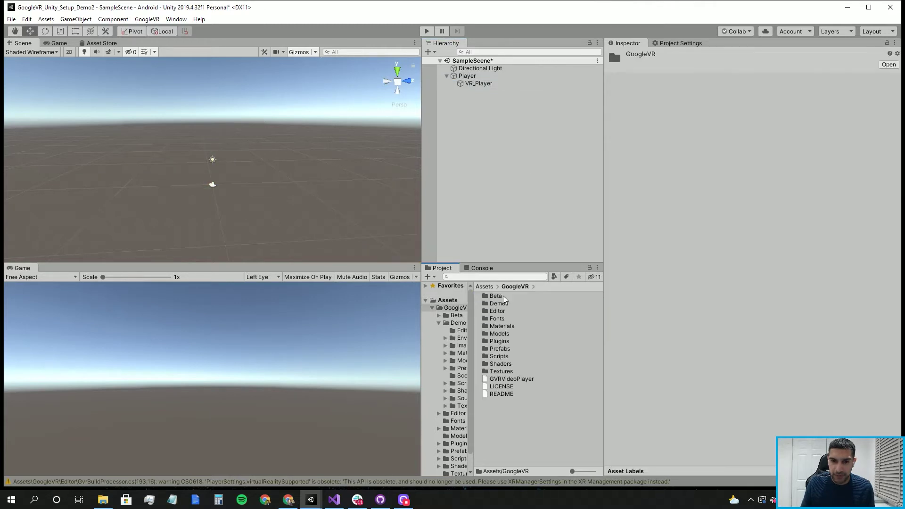
click(499, 277)
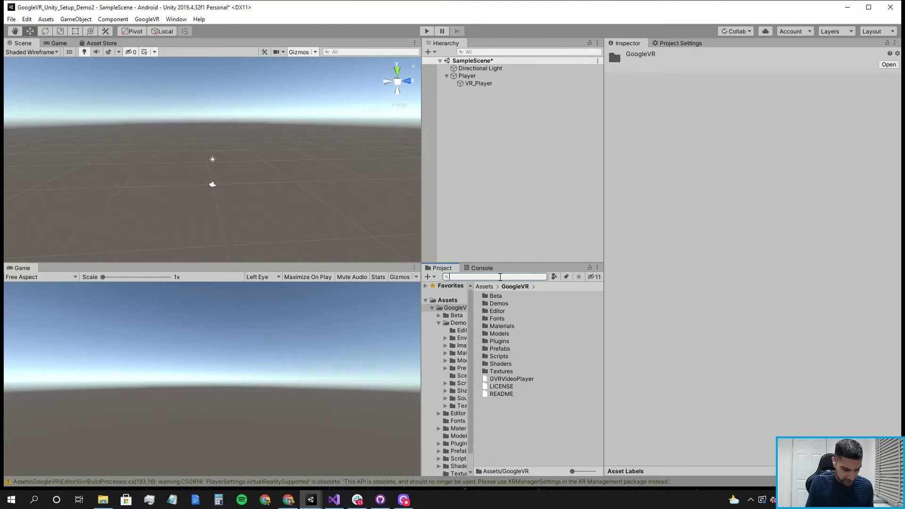
text(gvr)
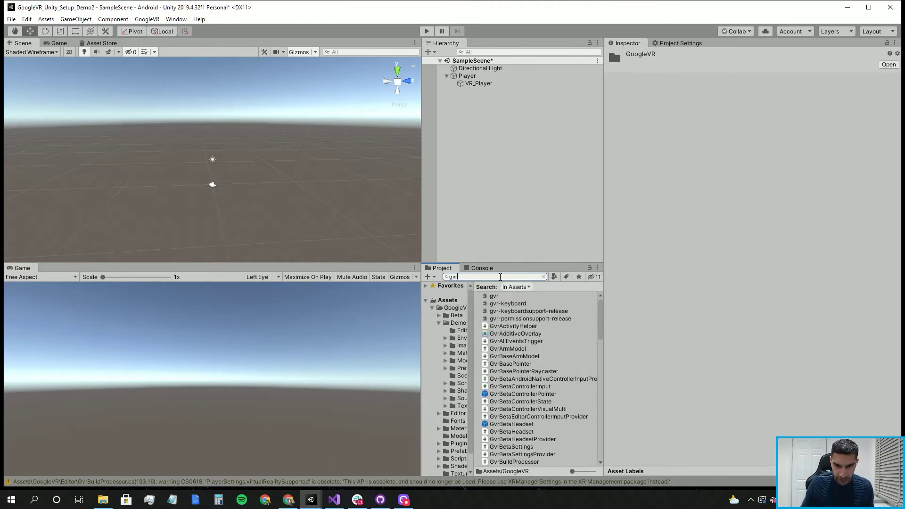
click(556, 278)
click(568, 366)
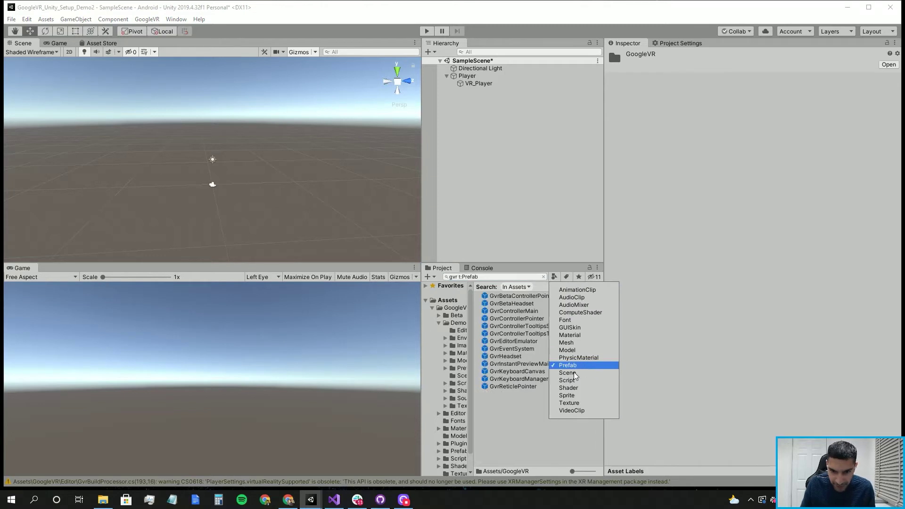
click(528, 427)
drag(525, 389, 479, 83)
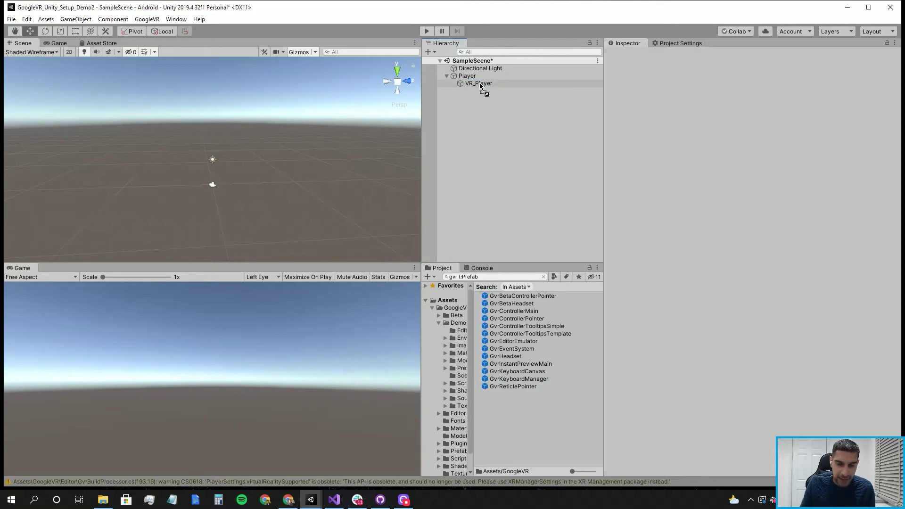
- Add the GvrPointerPhysicsRaycaster component to VR_Player
click(480, 83)
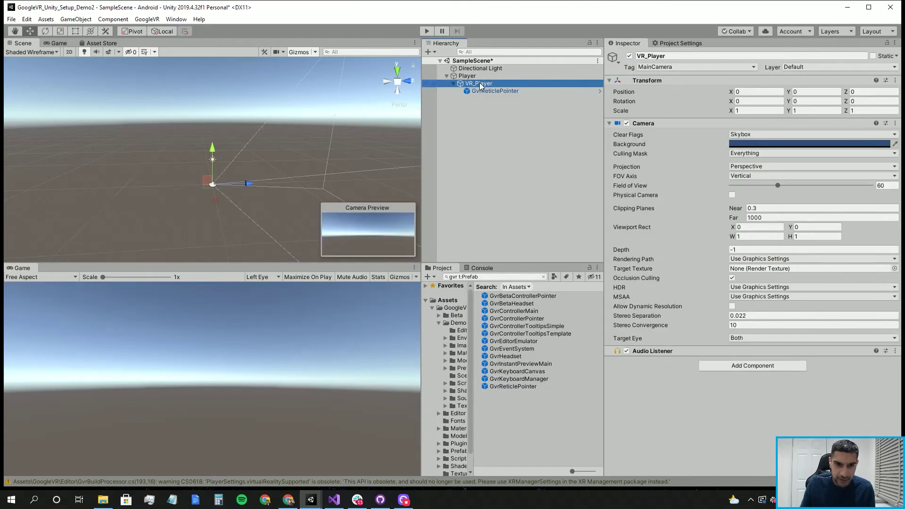
click(749, 366)
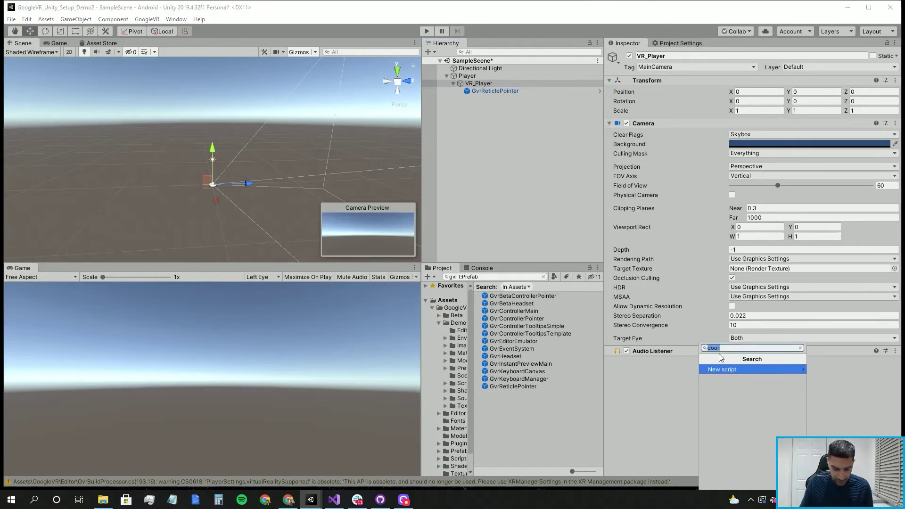
text(gvrp)
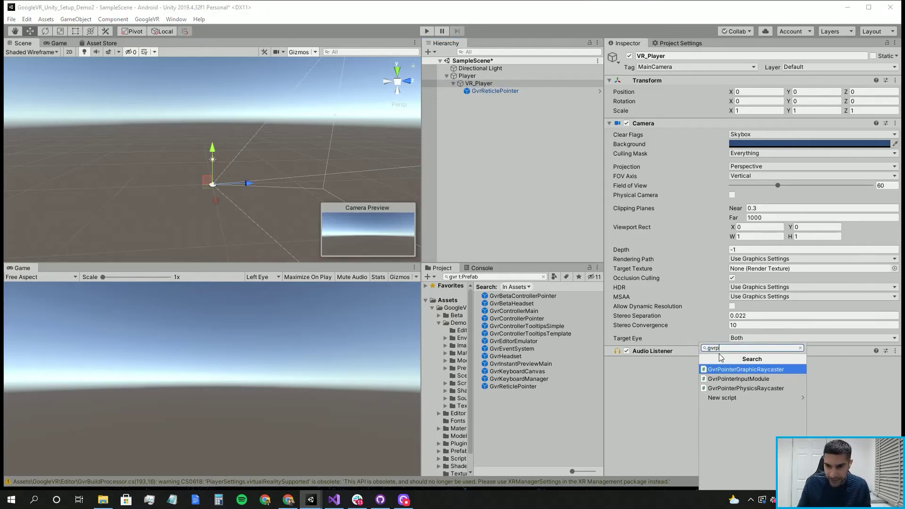
click(755, 388)
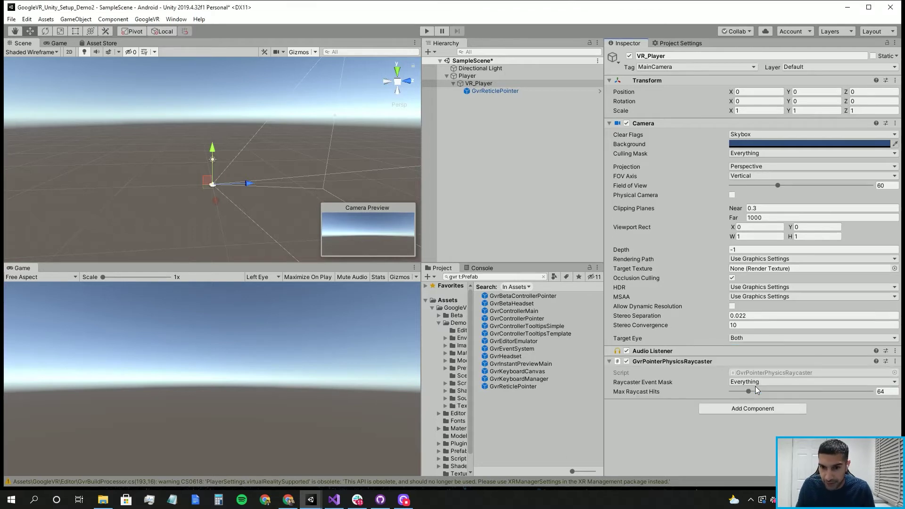
- Create an empty game object at the scene root
click(453, 84)
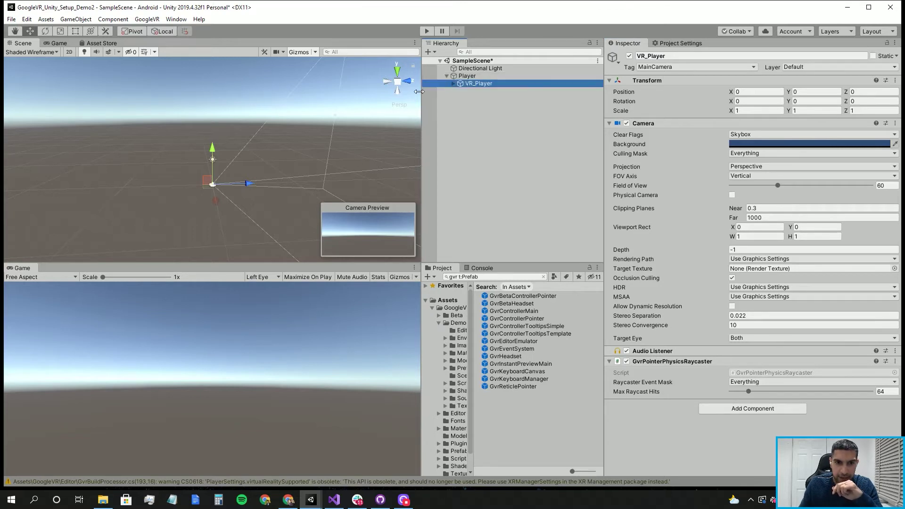
click(467, 76)
middle_drag(358, 119, 204, 163)
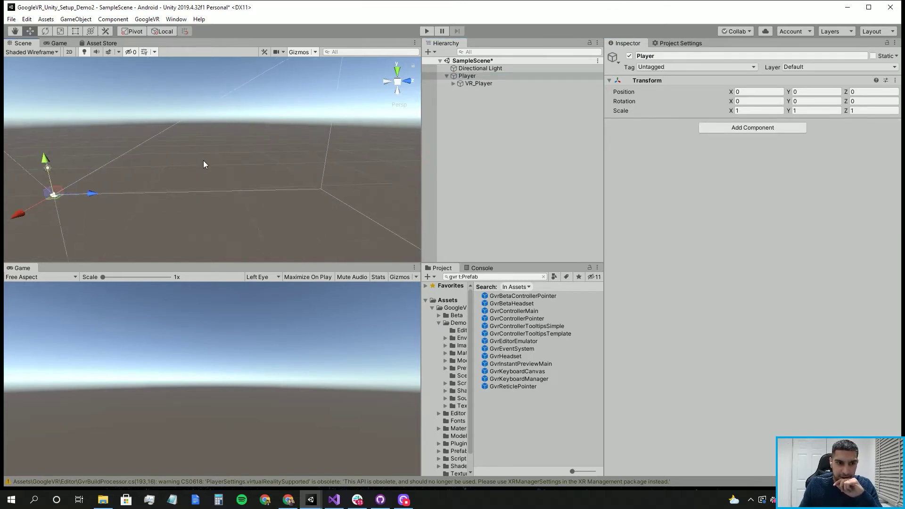
click(505, 138)
right_click(504, 137)
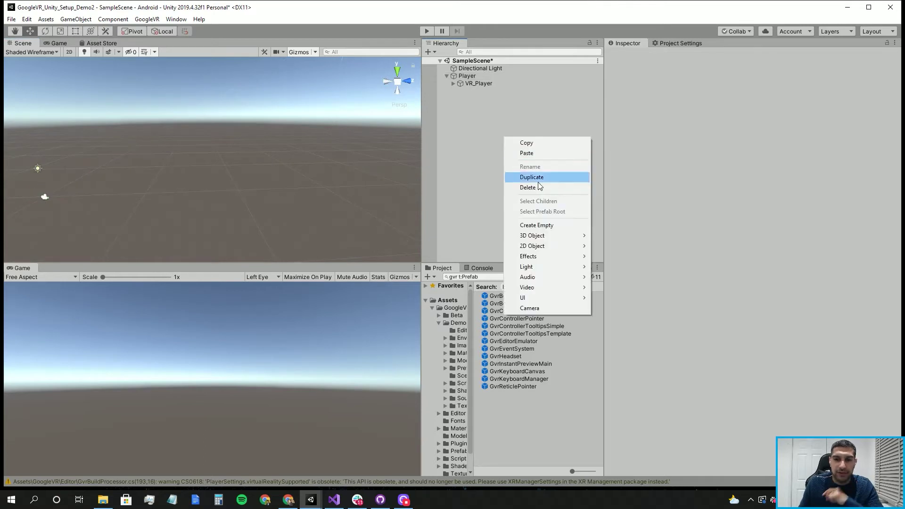
click(556, 226)
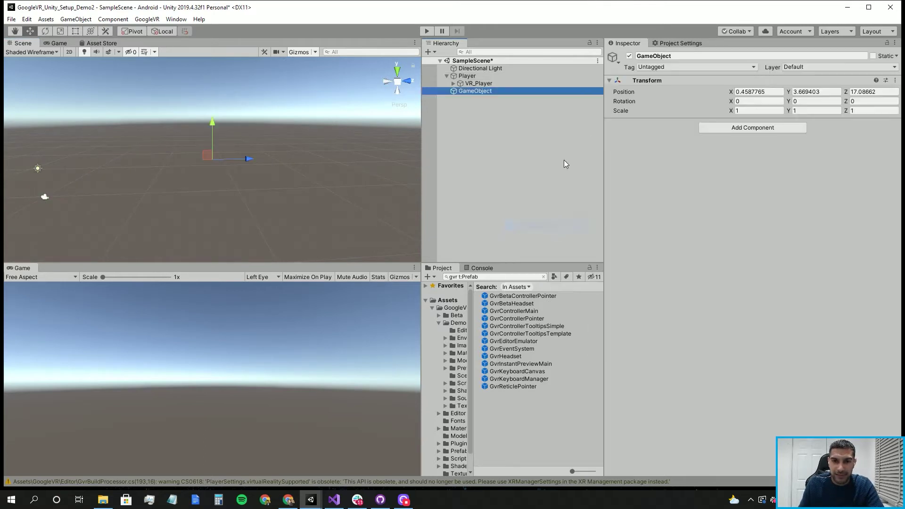
- Rename the new empty game object Google_VR_Objects
click(673, 58)
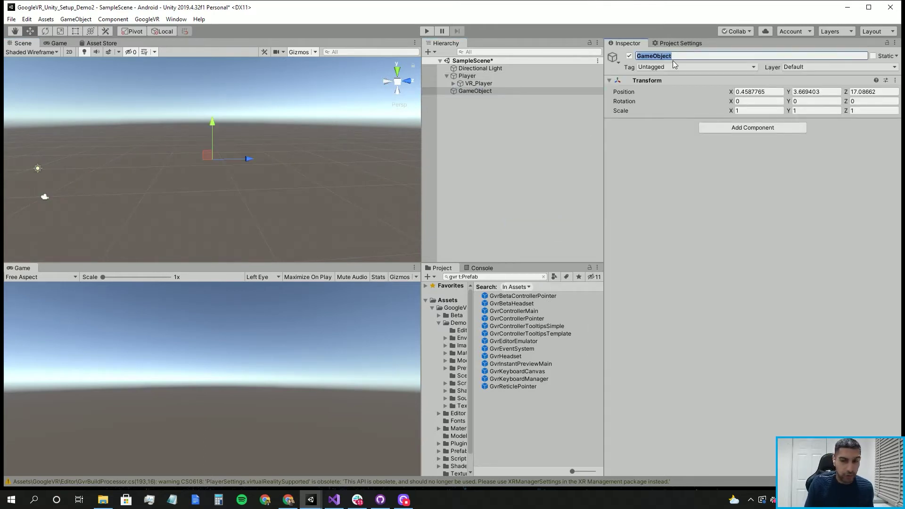
text(Google)
text(_VT_)
key(BackSpace)
key(BackSpace)
text(R_Ob)
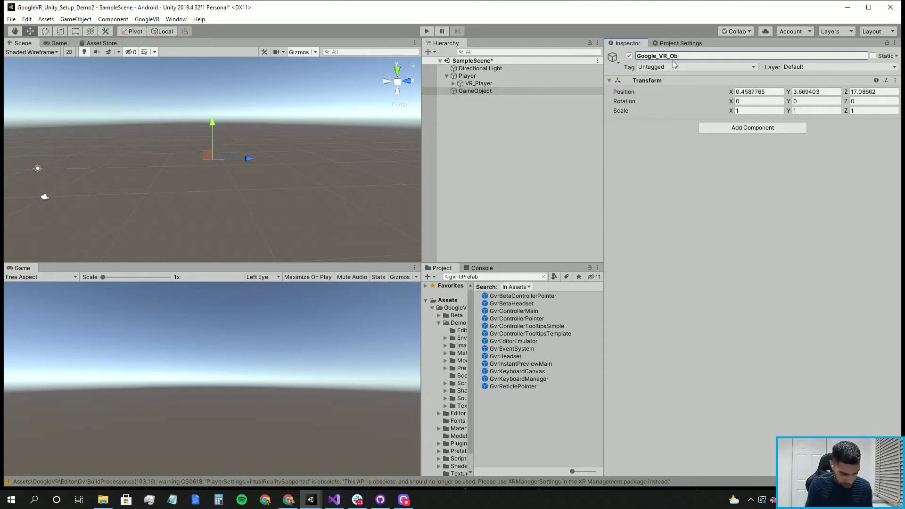
text(jects)
key(Return)
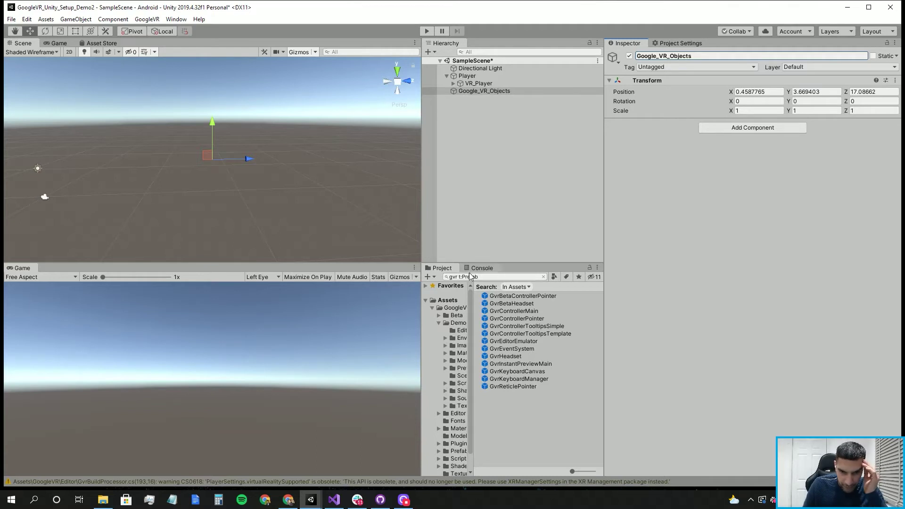
- Clear the asset search, open the GoogleVR folder and search for "gvr" filtered to prefabs
click(544, 277)
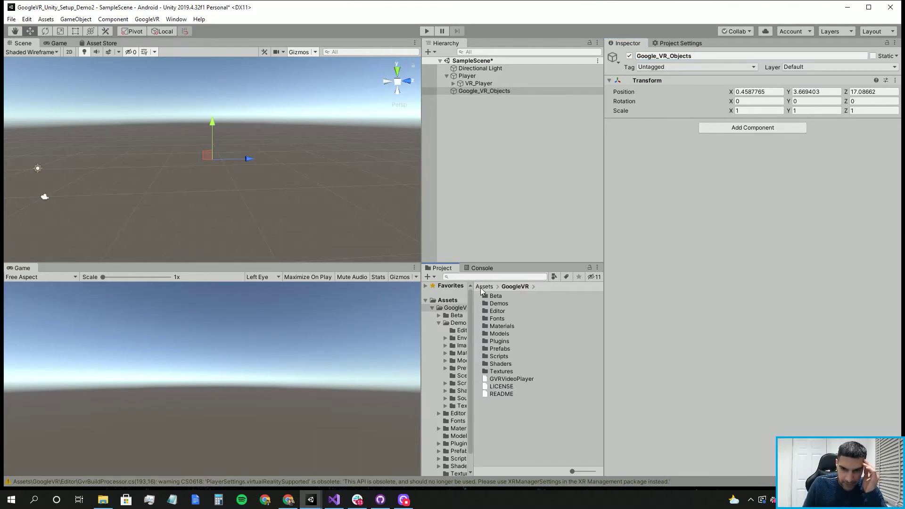
click(484, 287)
double_click(504, 296)
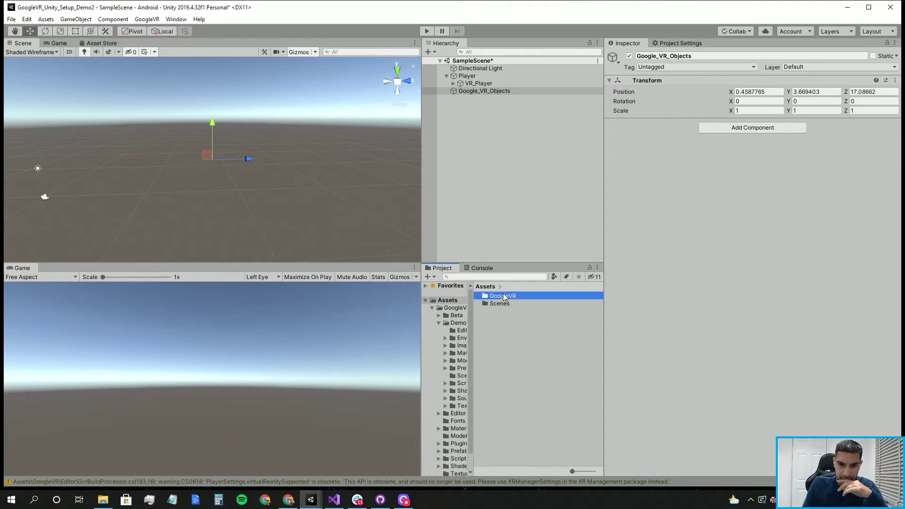
click(516, 277)
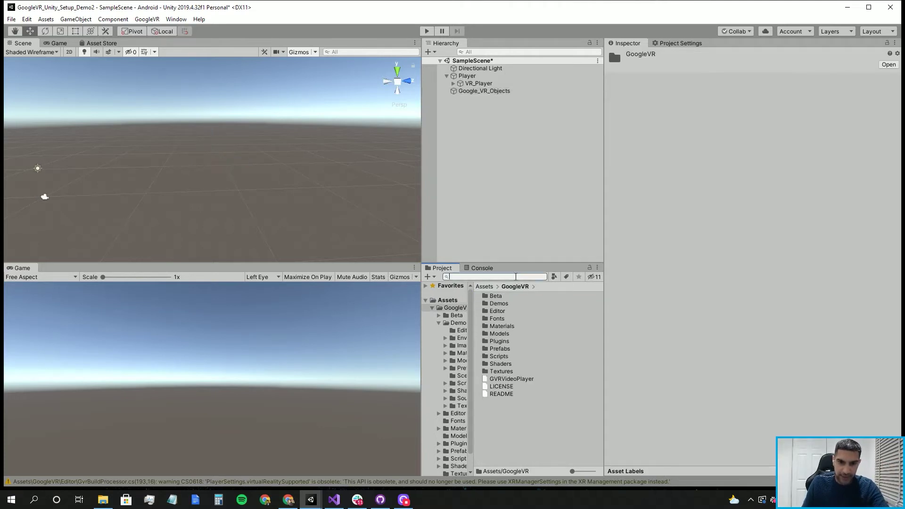
text(gvr)
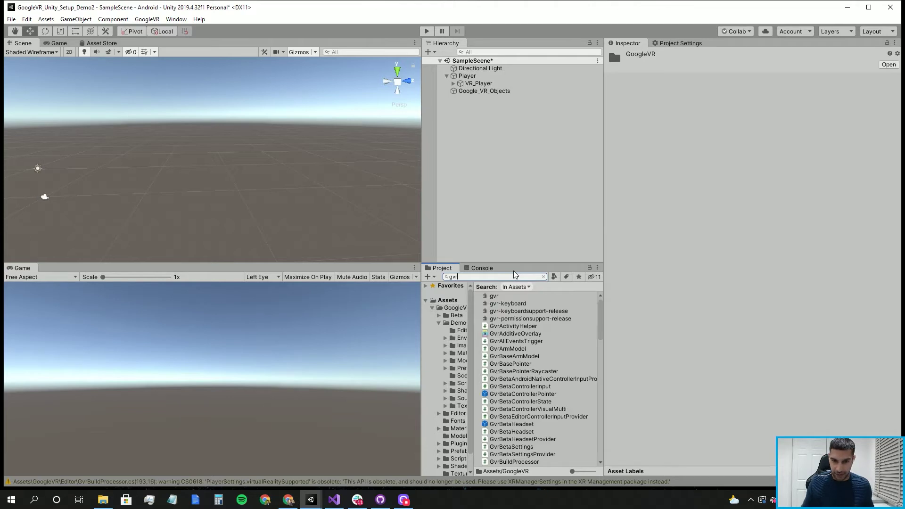
click(555, 277)
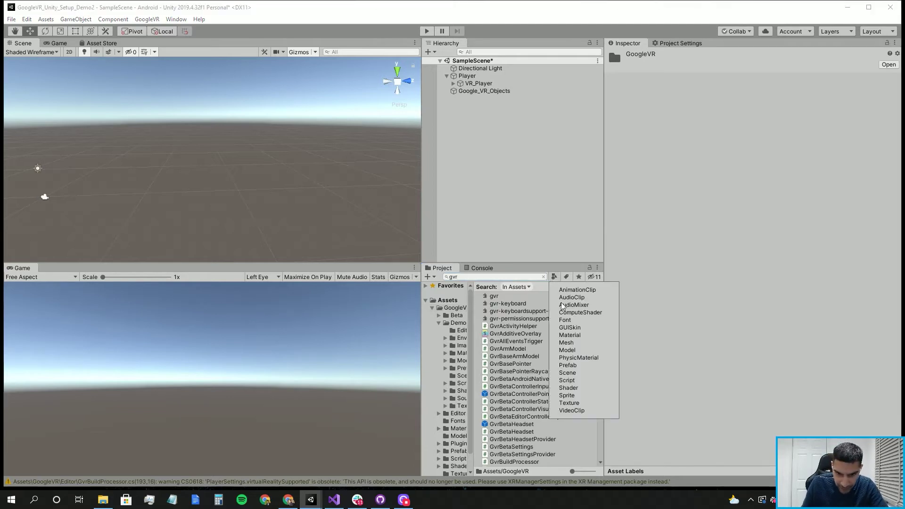
click(602, 366)
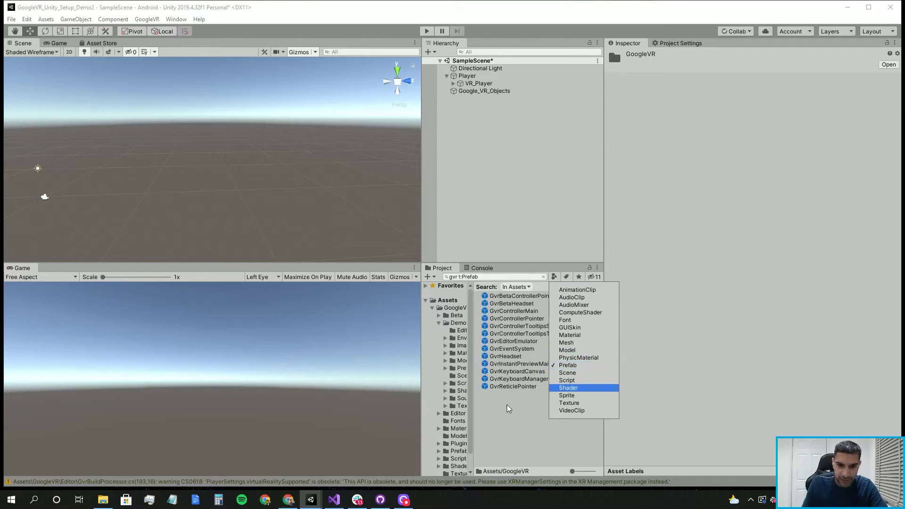
click(517, 421)
- Add the GvrEditorEmulator and GvrEventSystem prefabs as children of Google_VR_Objects and save the scene
click(515, 343)
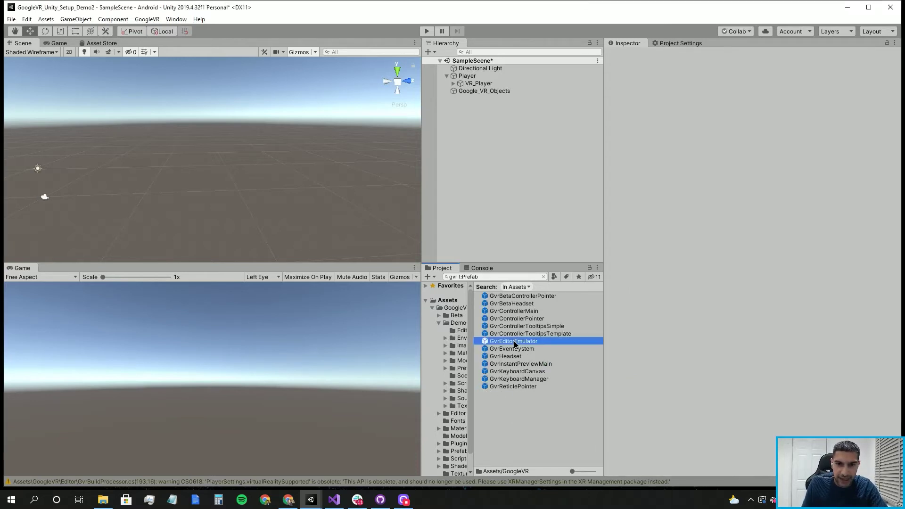
drag(508, 347, 489, 96)
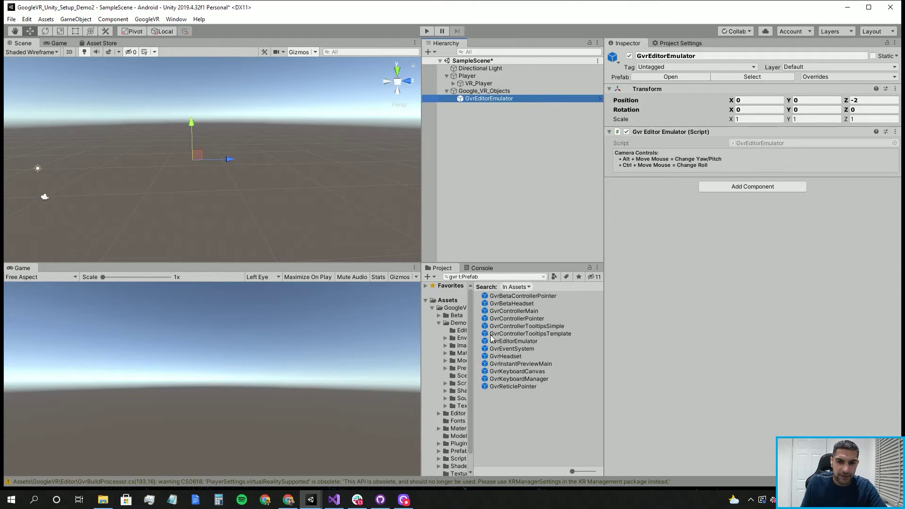
drag(525, 349, 507, 97)
click(493, 162)
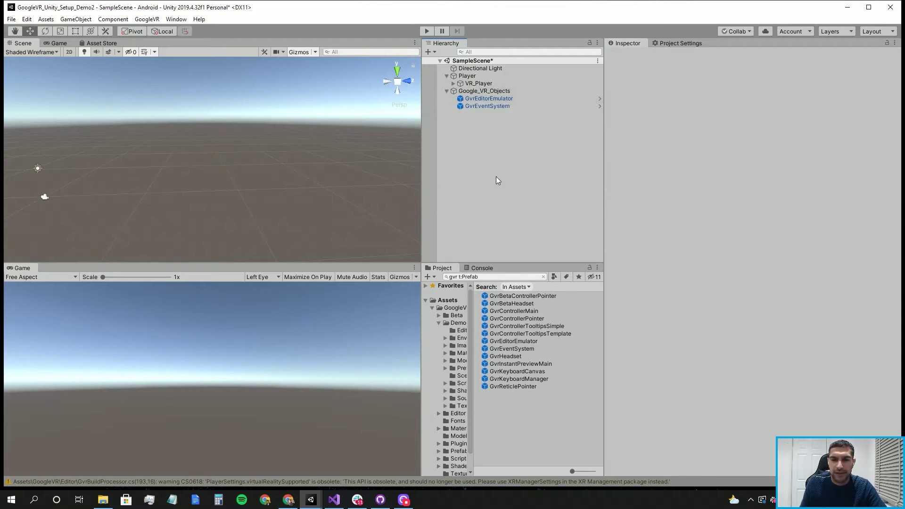
key(ctrl+s)
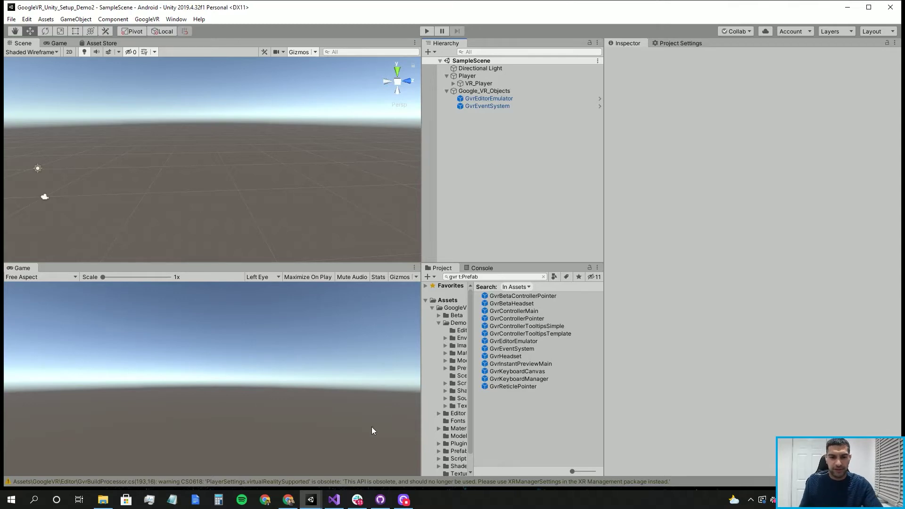
- Switch to the Miro Game Strategy board and review the four notes under integrating the Google Cardboard VR SDK
click(288, 500)
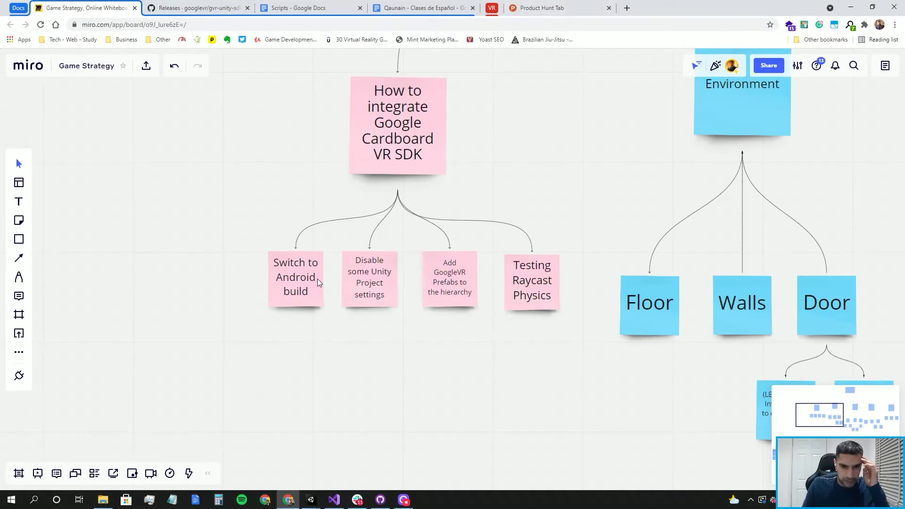
click(300, 290)
click(376, 304)
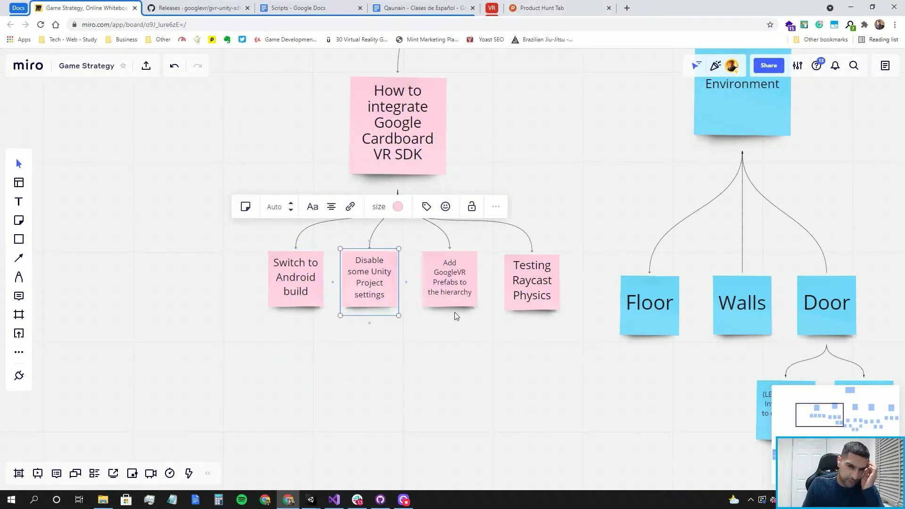
click(430, 293)
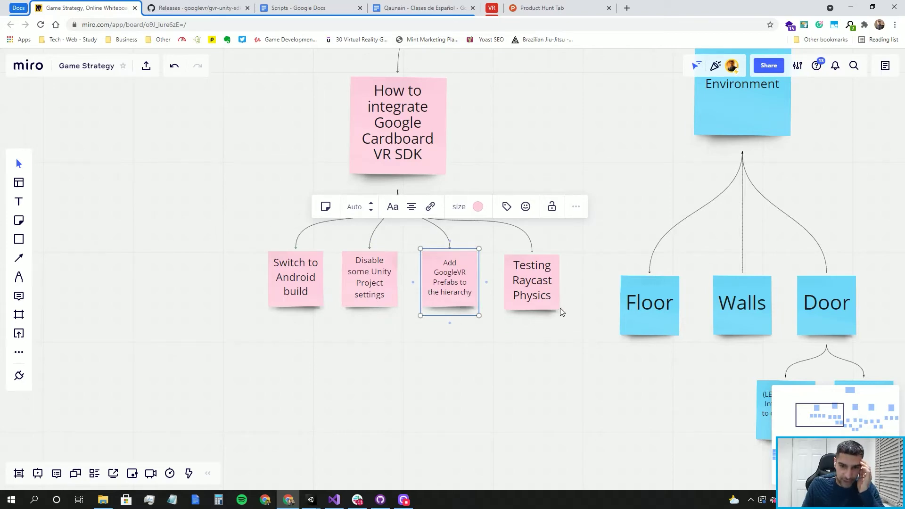
click(531, 300)
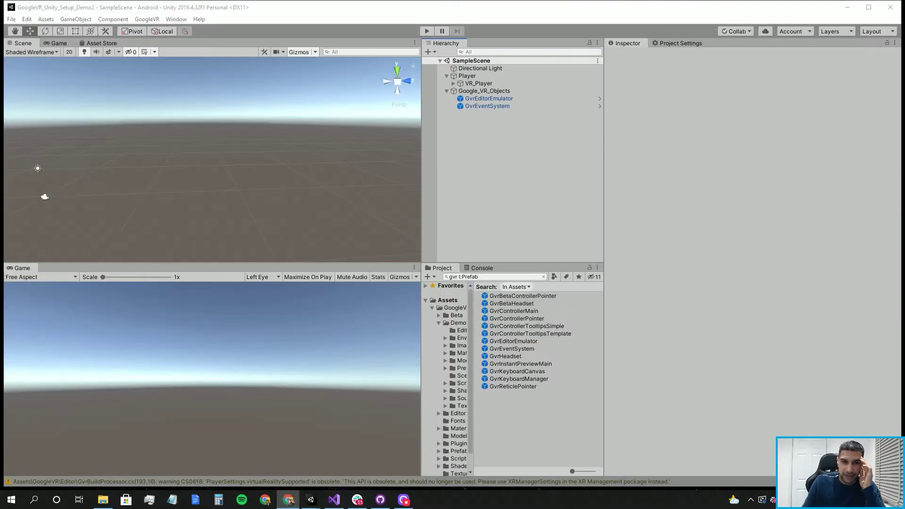
- Return to Unity, run the scene in play mode, and review and clear the console messages
click(447, 91)
click(447, 76)
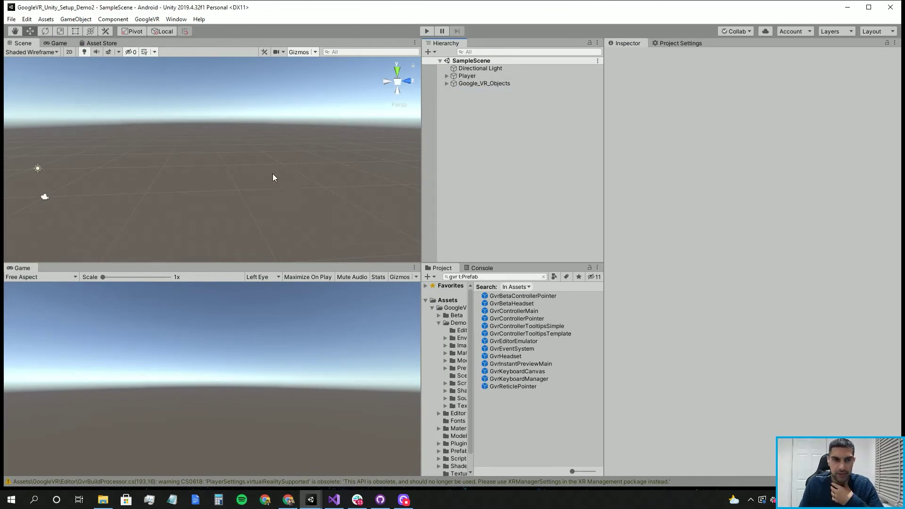
click(426, 33)
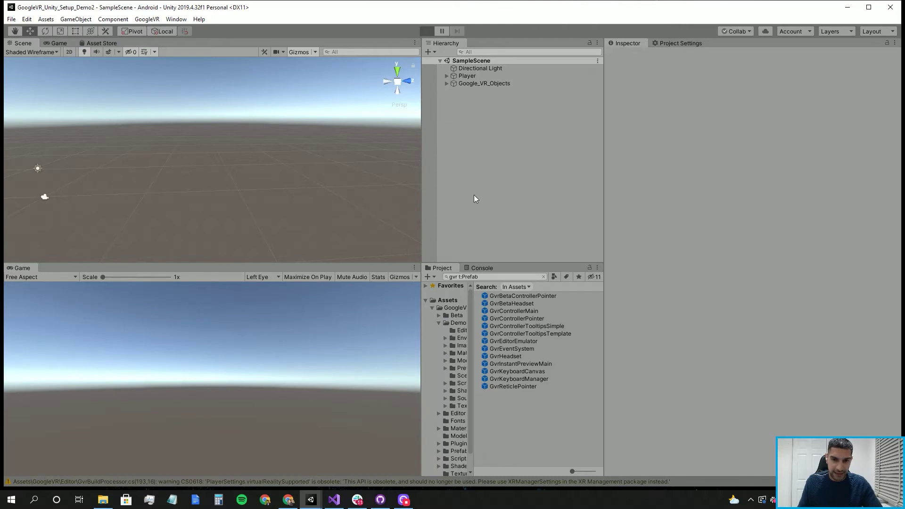
click(475, 269)
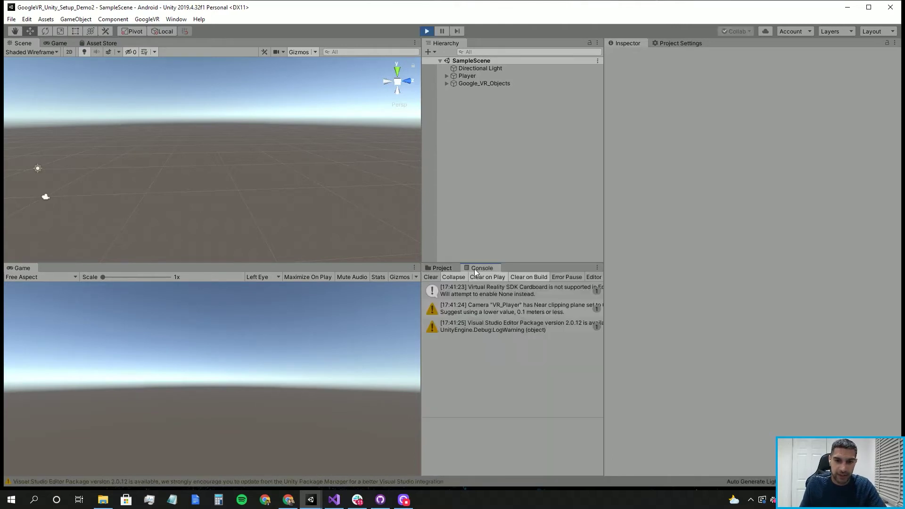
click(483, 296)
click(489, 310)
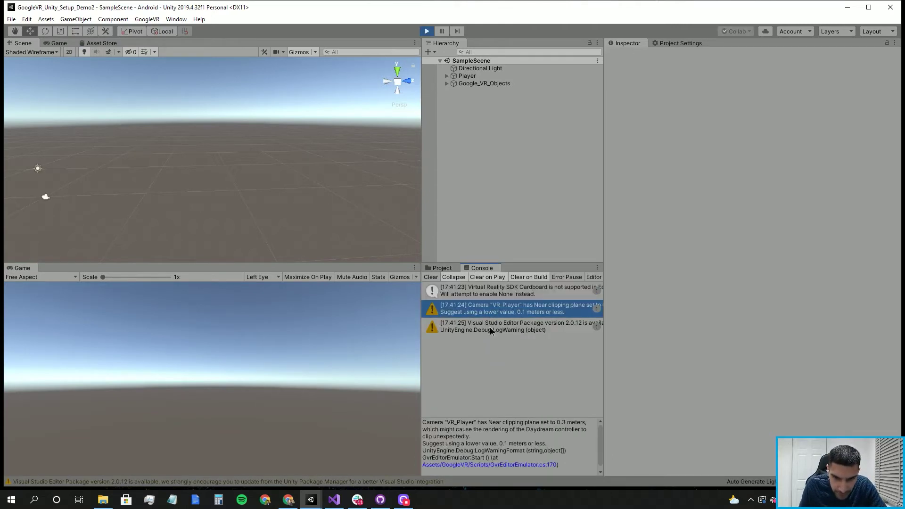
key(Down)
click(430, 277)
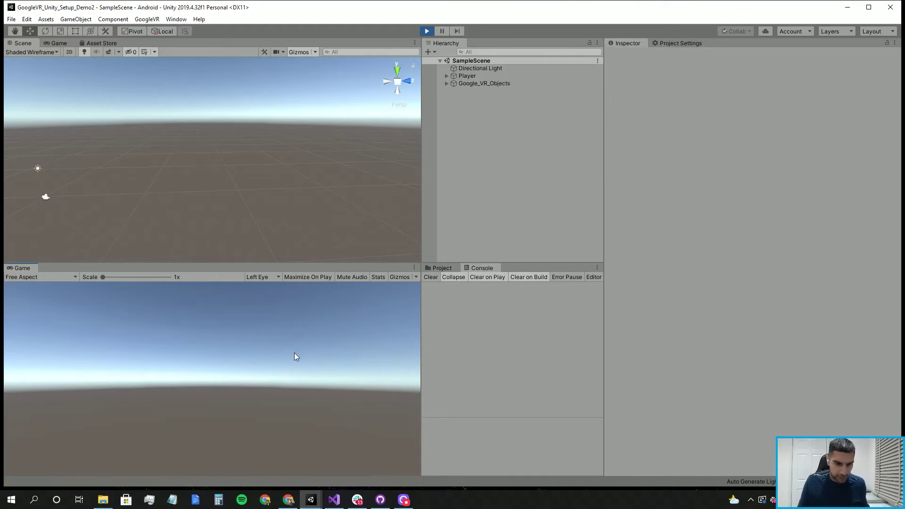
- Test turning, tilting and rolling the VR camera with the editor emulator in the Game view, and stop play mode
click(276, 377)
key(alt)
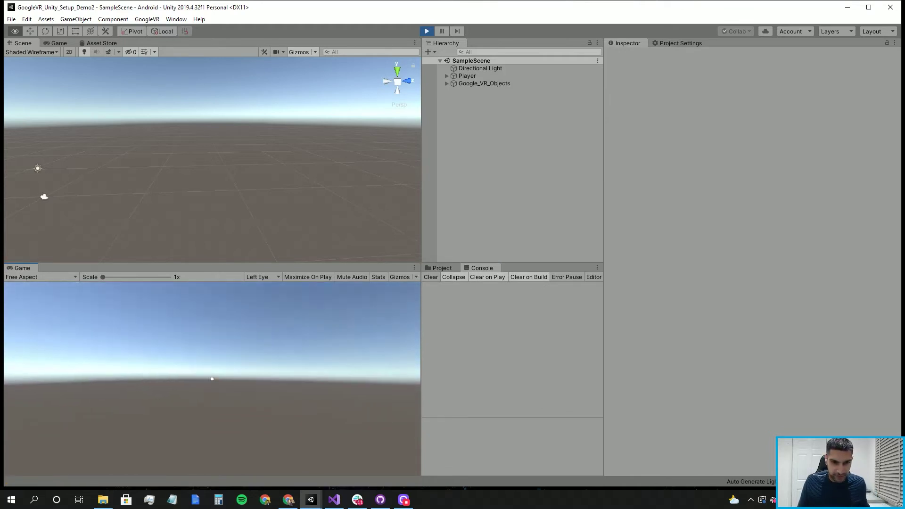
key(alt)
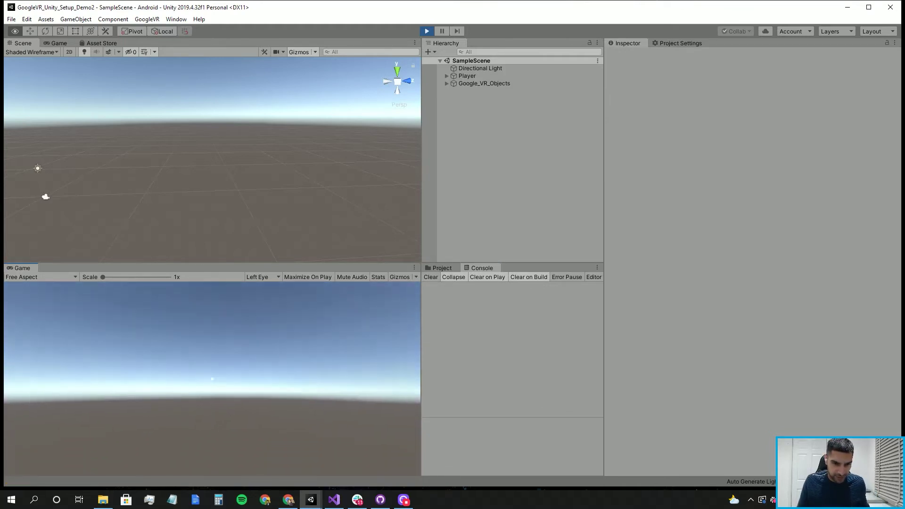
key(alt)
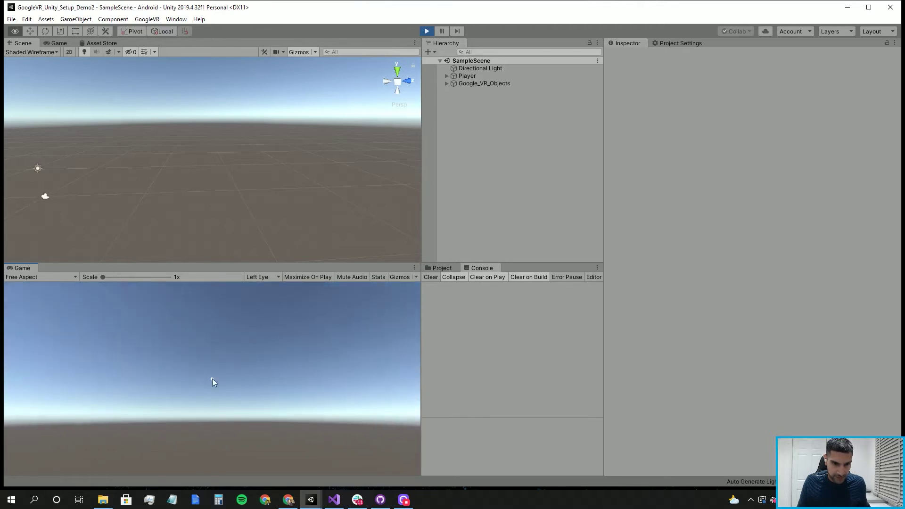
key(alt)
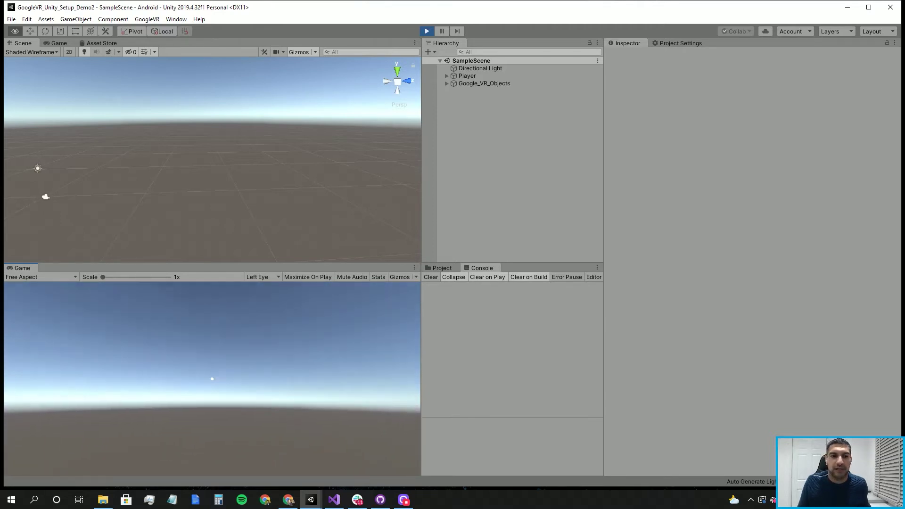
key(ctrl)
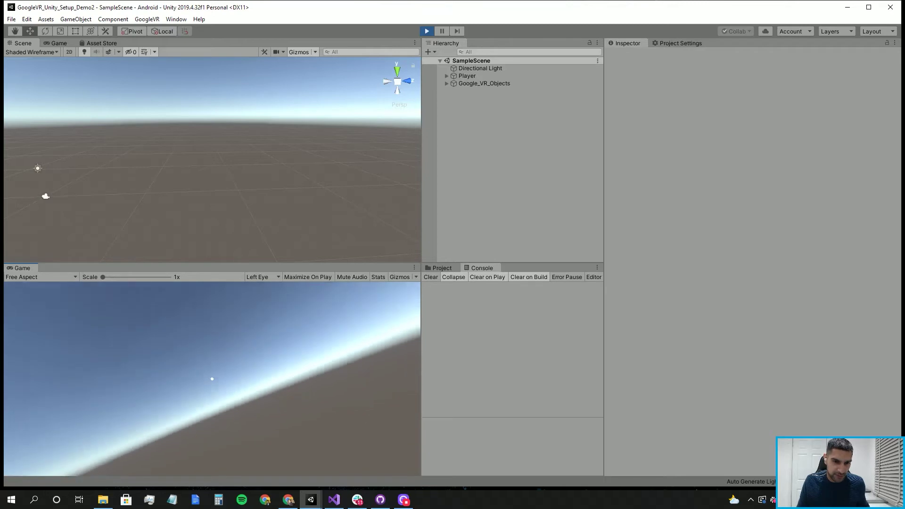
key(ctrl)
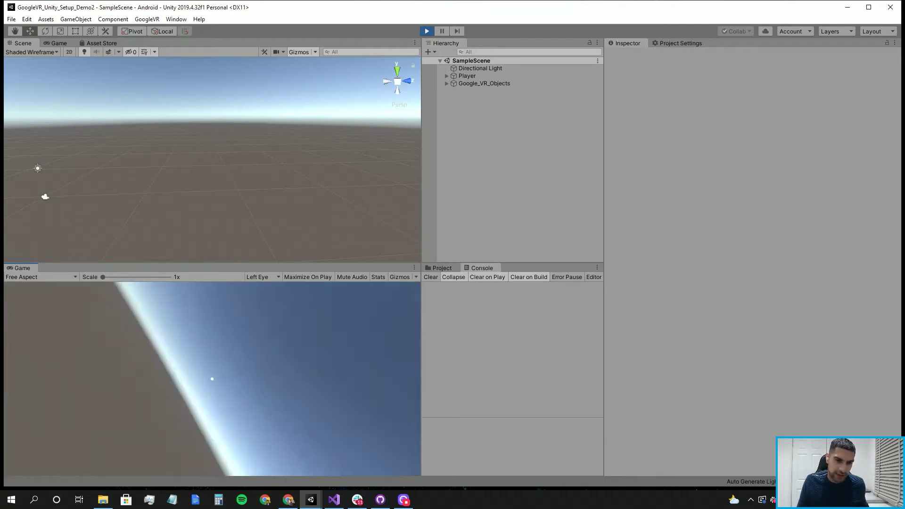
key(alt)
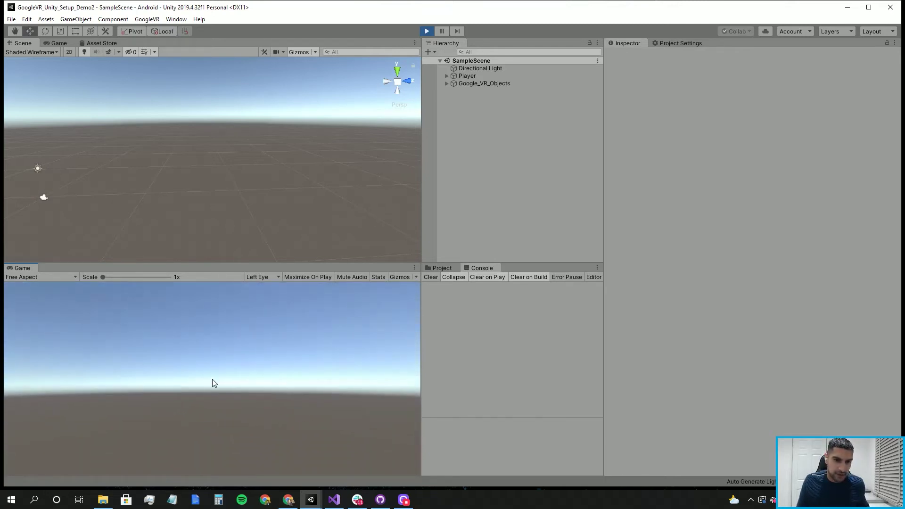
key(alt)
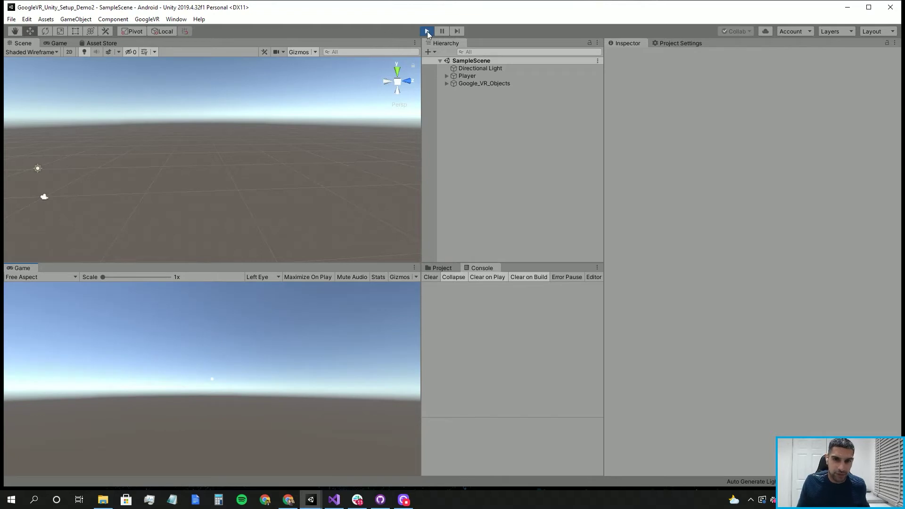
click(427, 32)
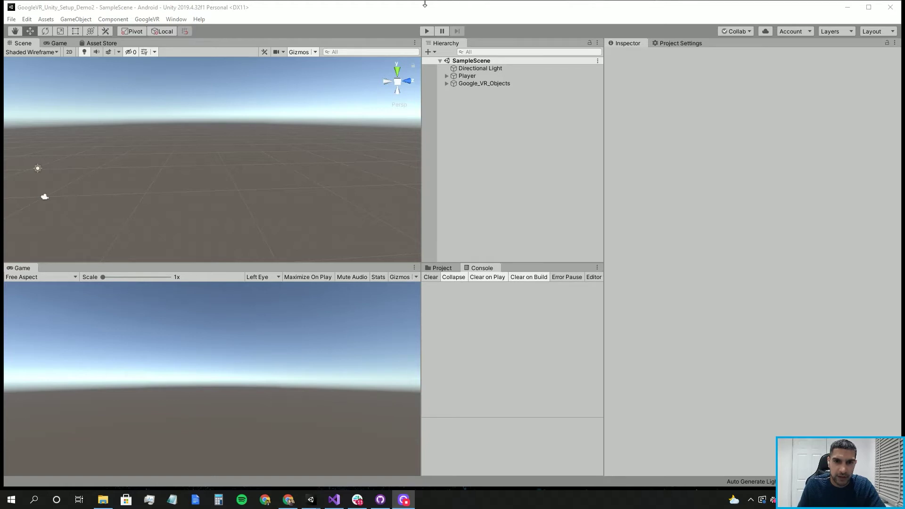
- Raise the Player object to a Y position of 1.7 and save the scene
double_click(467, 75)
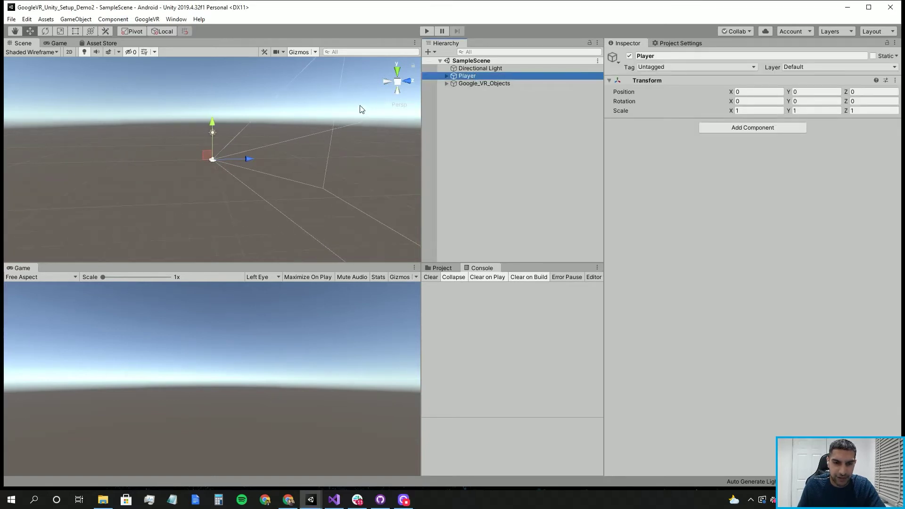
middle_drag(237, 165, 174, 154)
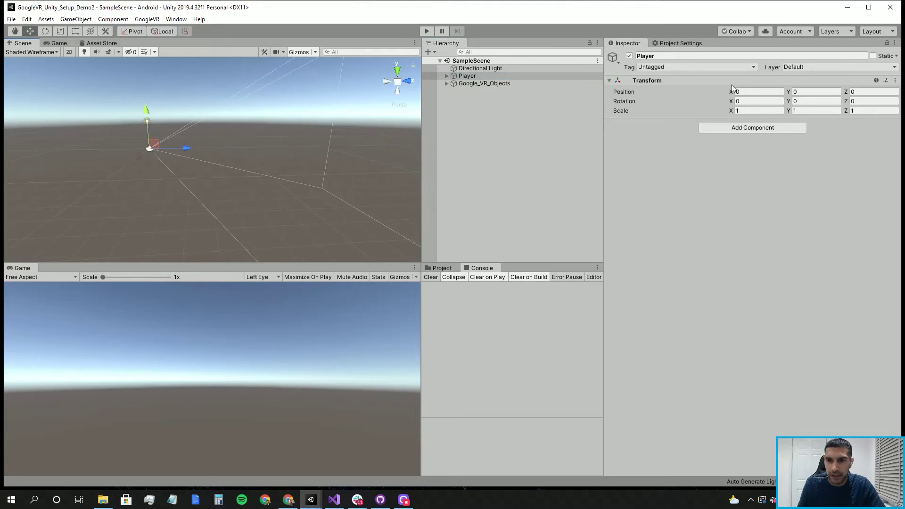
click(800, 91)
text(1.7)
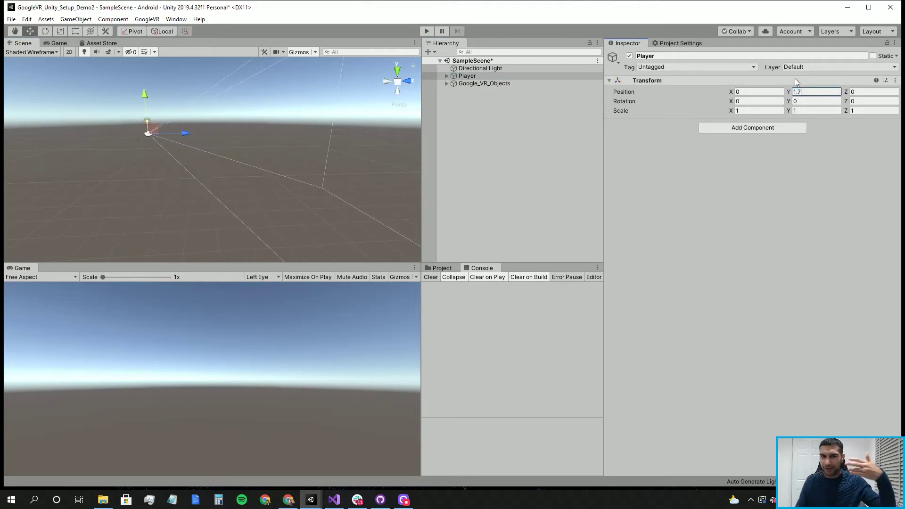
click(501, 124)
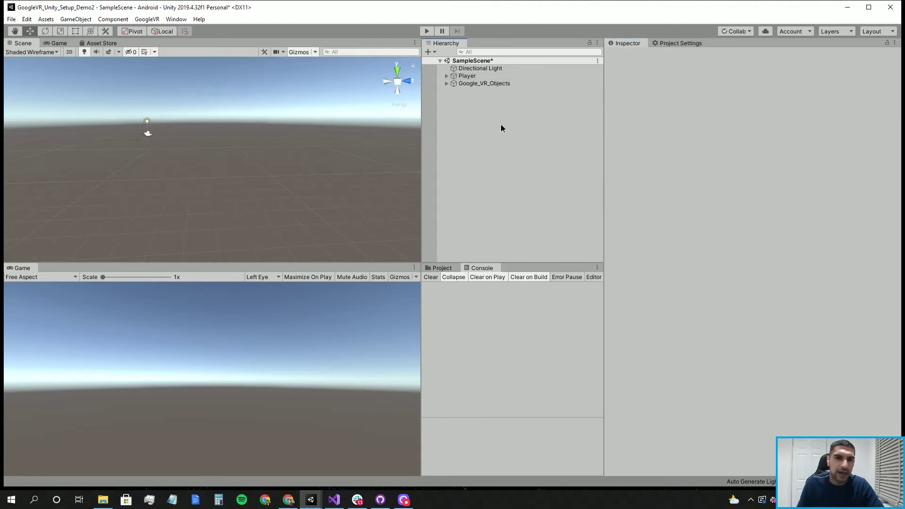
key(ctrl+s)
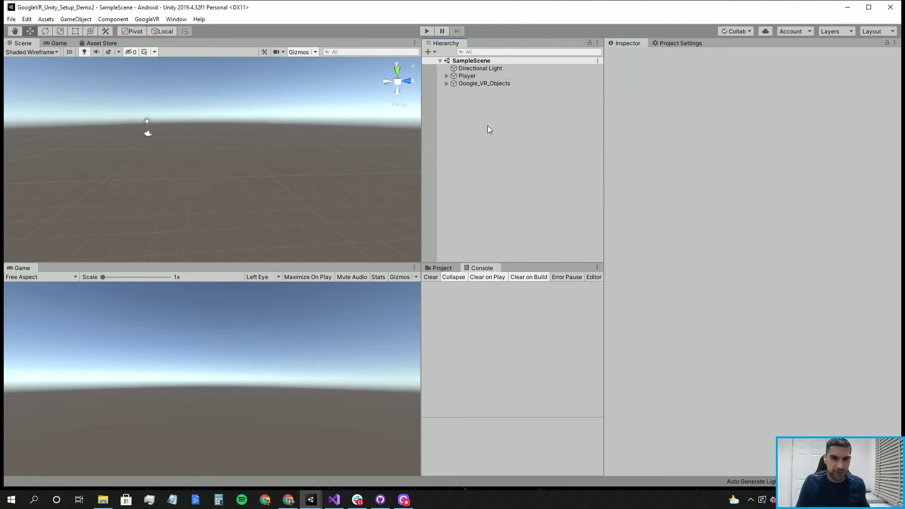
- Add a 3D cube to the scene at the root of the hierarchy
click(460, 79)
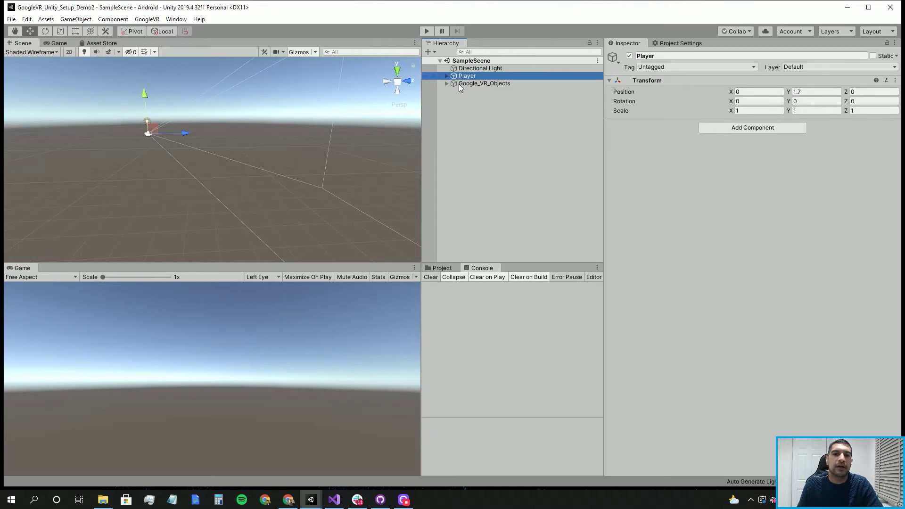
click(471, 111)
right_click(476, 115)
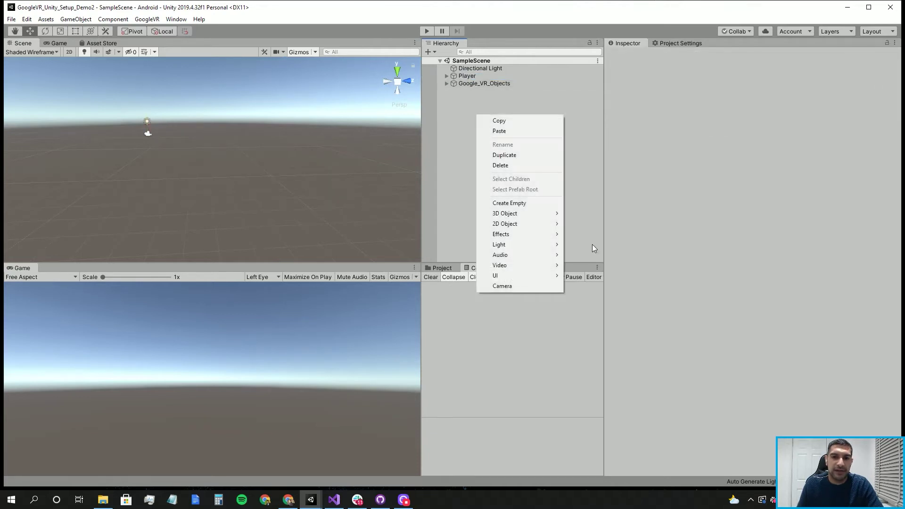
click(471, 137)
right_click(485, 131)
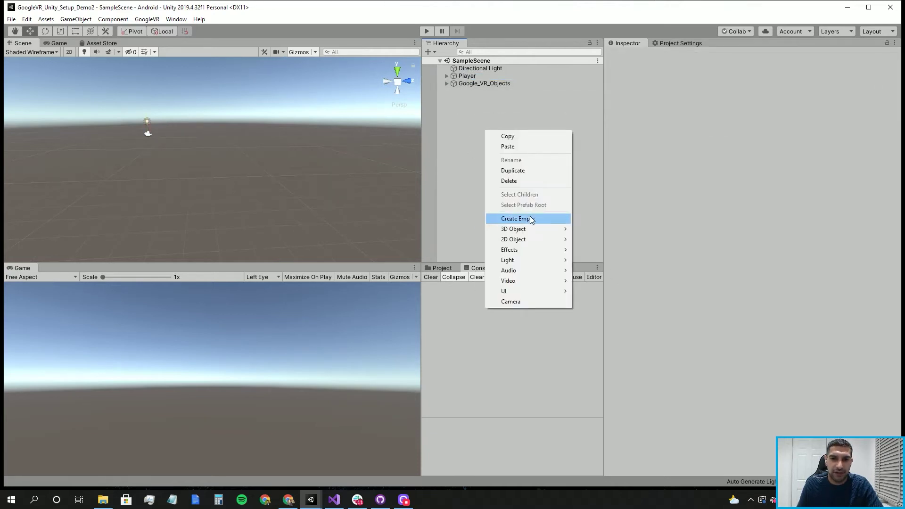
mouse_move(533, 229)
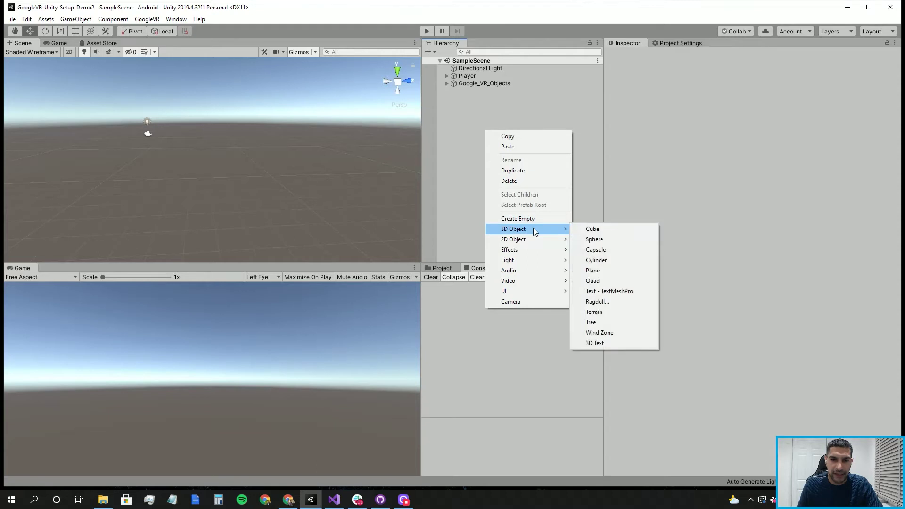
click(598, 230)
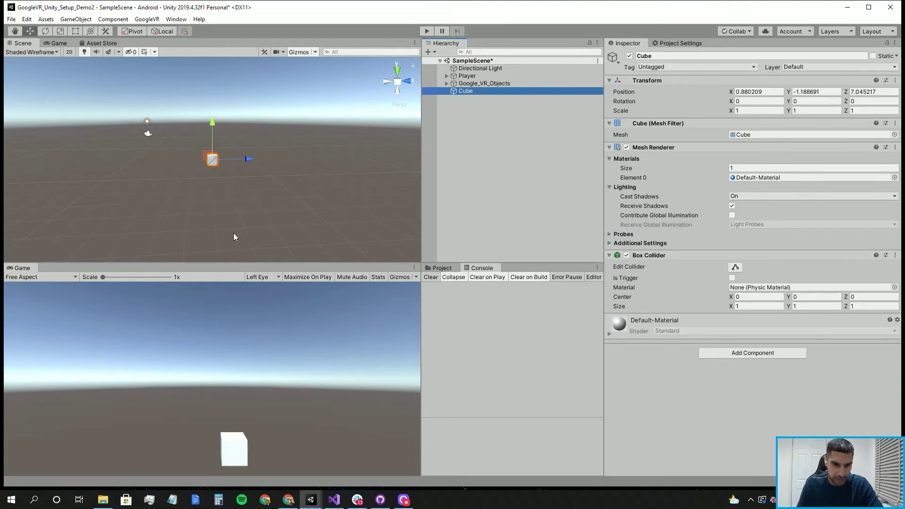
- Move the cube in front of the Player's camera at about X 0.01, Y 2.2, and save the scene
drag(211, 134, 201, 111)
click(159, 172)
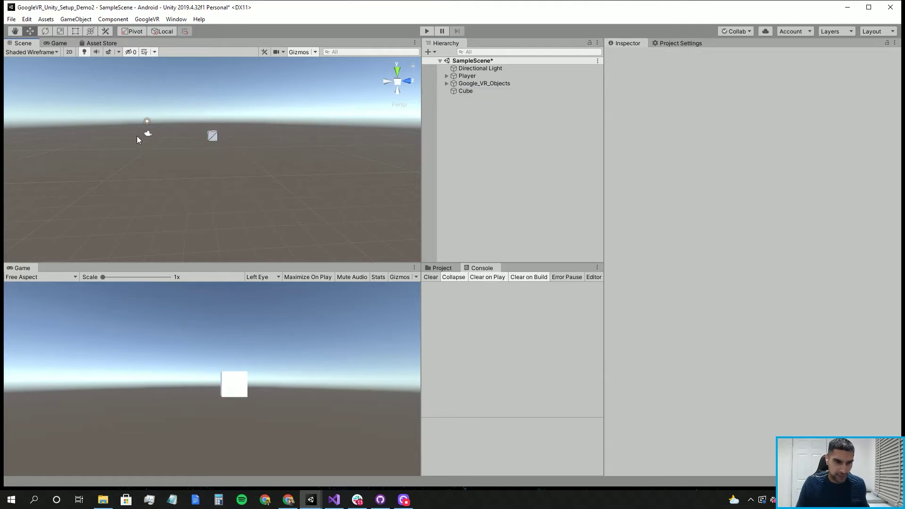
click(474, 68)
click(466, 76)
alt+drag(348, 259, 277, 265)
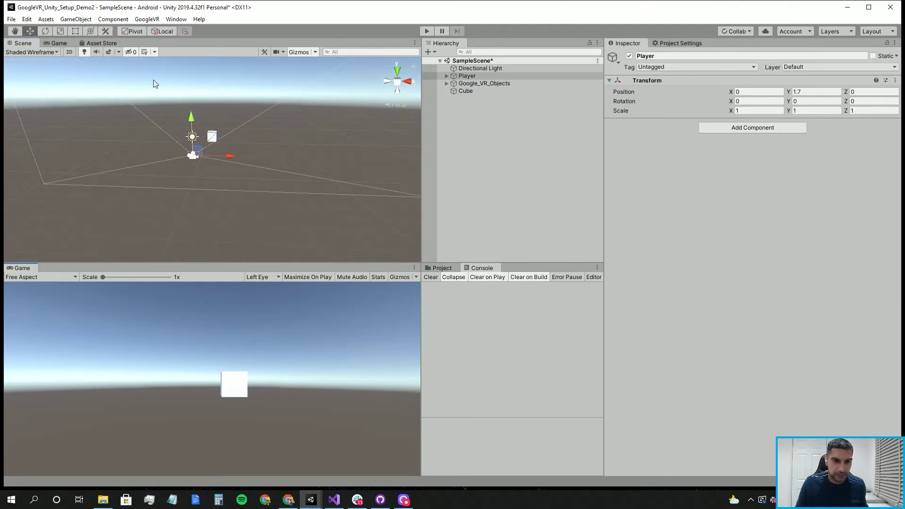
click(213, 137)
drag(245, 137, 225, 129)
alt+drag(270, 191, 65, 187)
drag(211, 106, 211, 98)
alt+drag(173, 165, 267, 166)
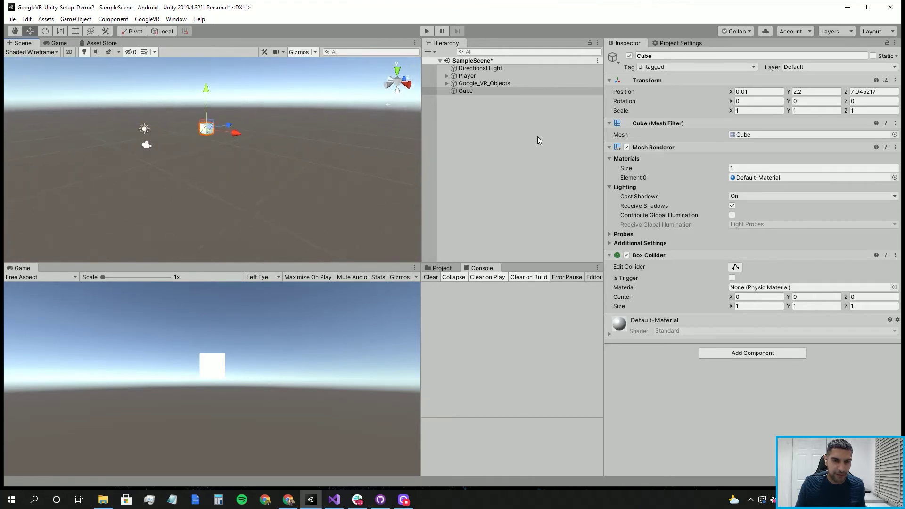
key(ctrl+s)
click(496, 199)
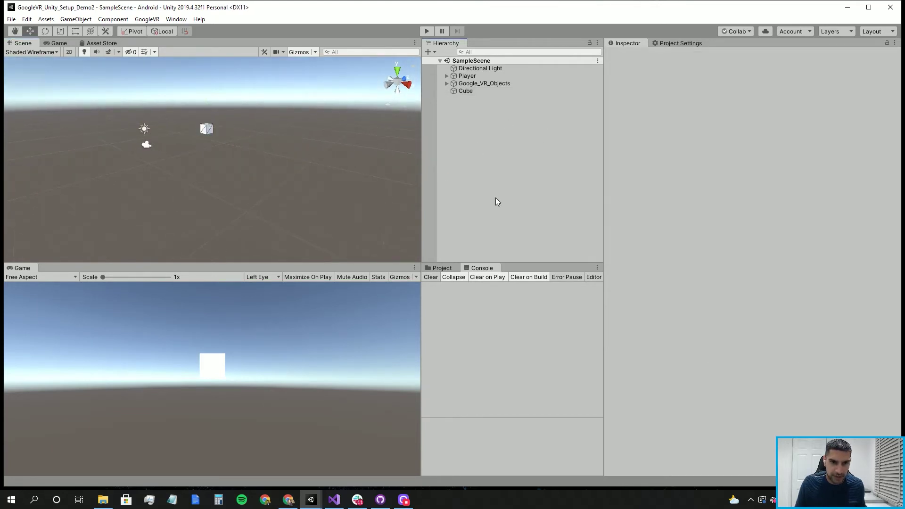
- Stretch the cube to a scale of about X 5.28, Y 2.32 and rotate it to about X -58.22, Y -7.43
click(207, 128)
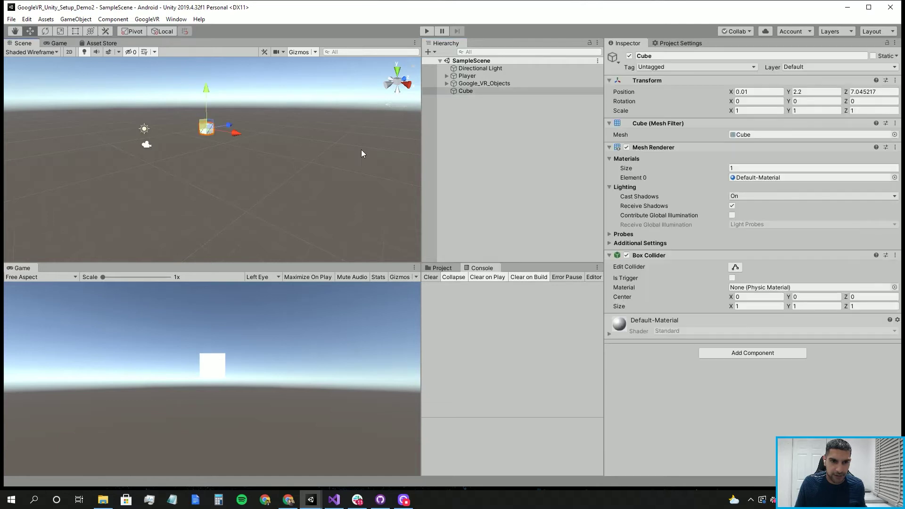
drag(790, 117, 825, 121)
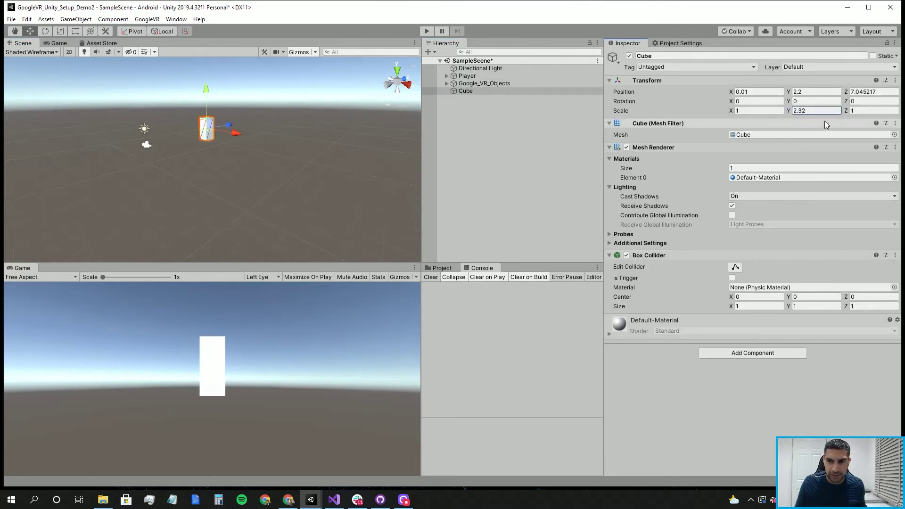
drag(732, 110, 798, 138)
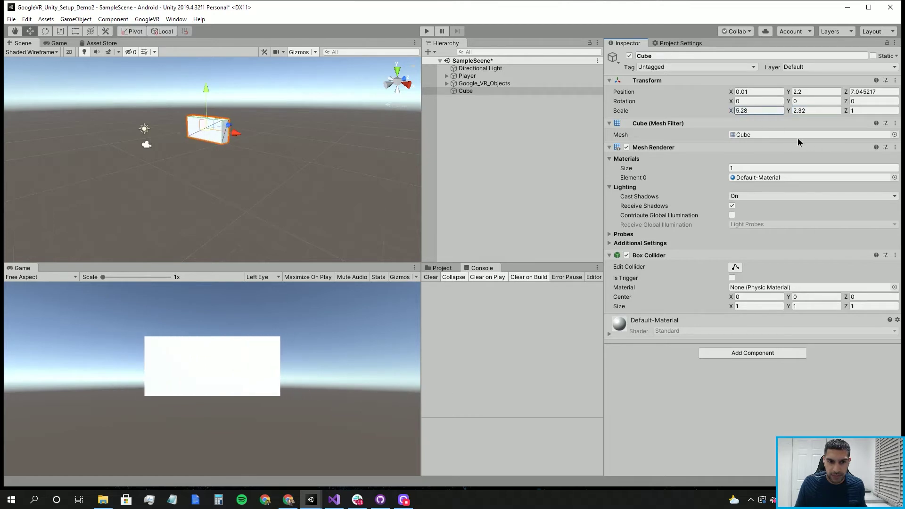
drag(789, 101, 675, 88)
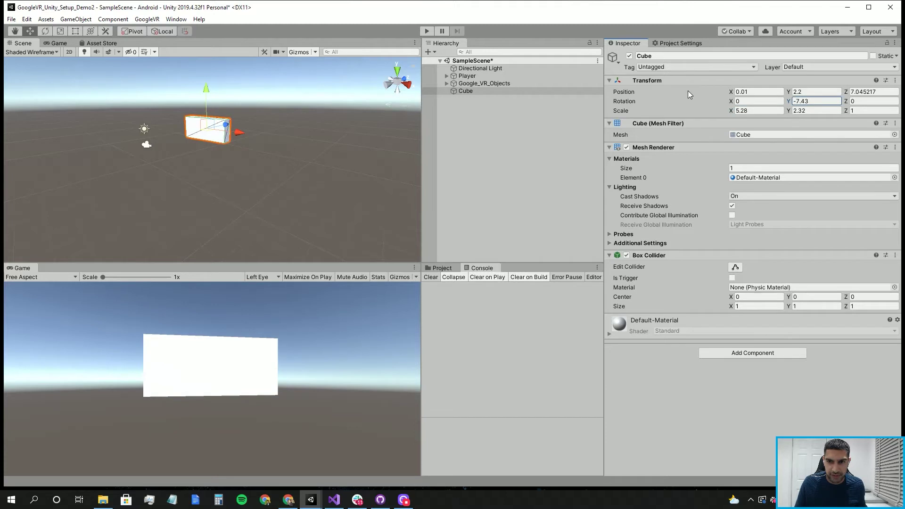
drag(724, 100, 726, 469)
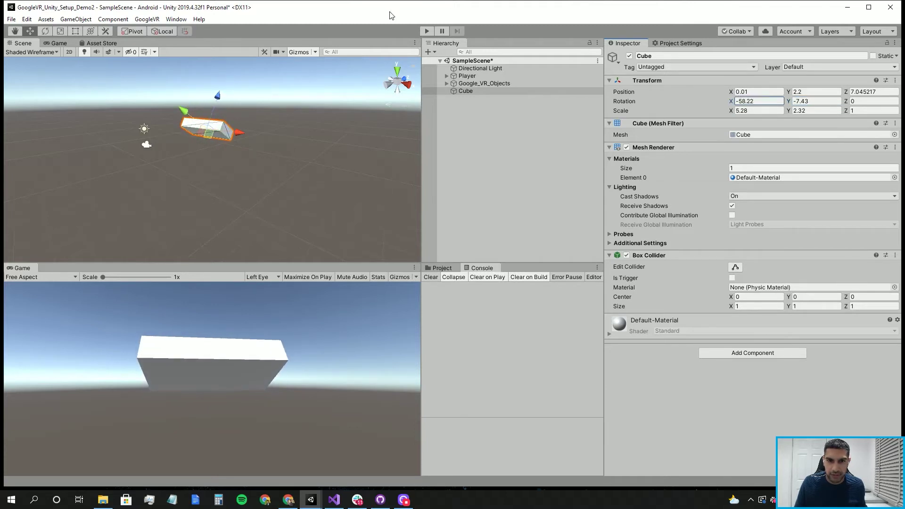
- Test the camera's view of the cube in play mode with the editor emulator, clear the console, and stop playing
click(426, 32)
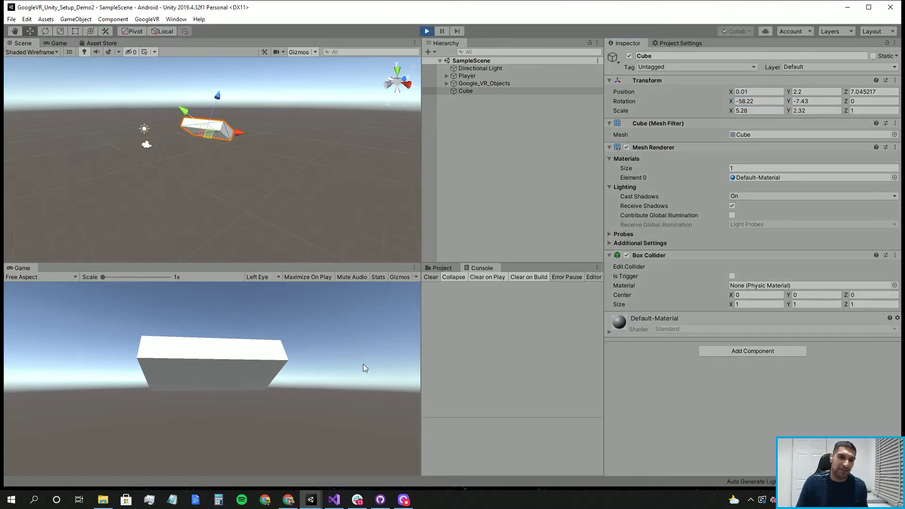
key(alt)
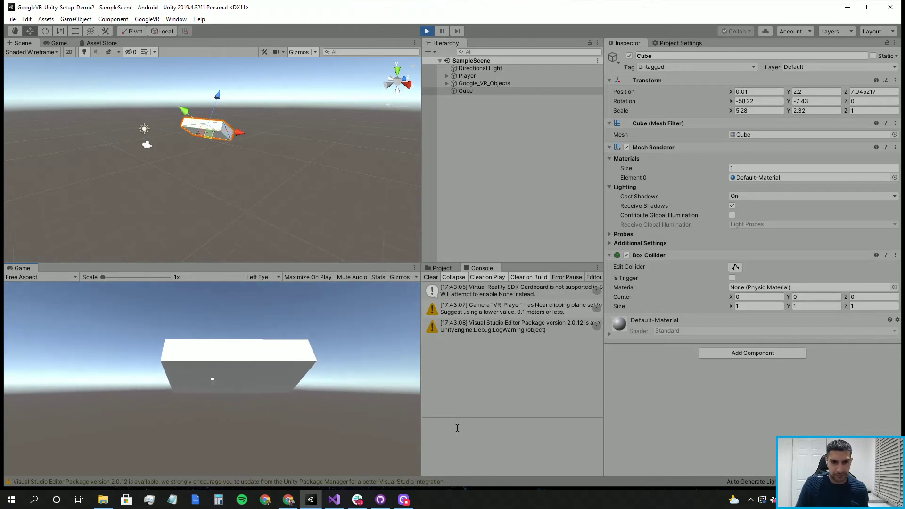
click(432, 278)
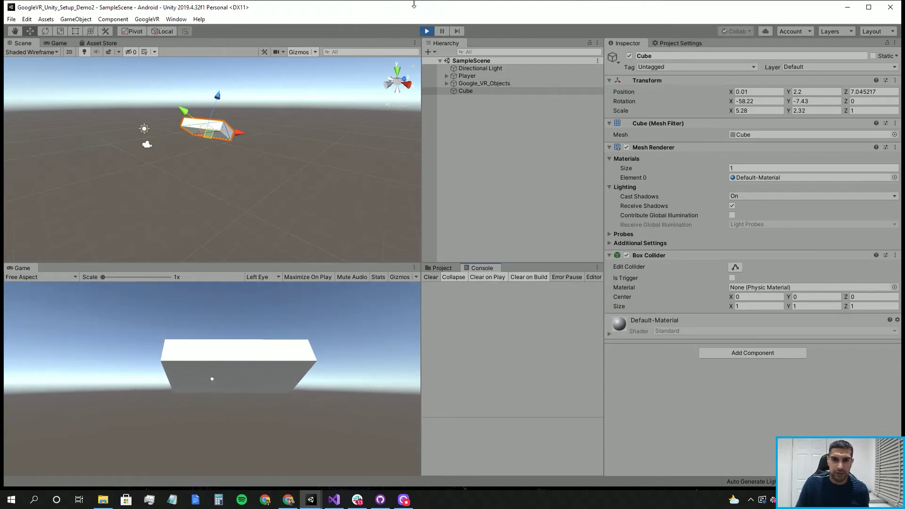
click(427, 31)
- Rename the Cube object as Enemy
click(571, 92)
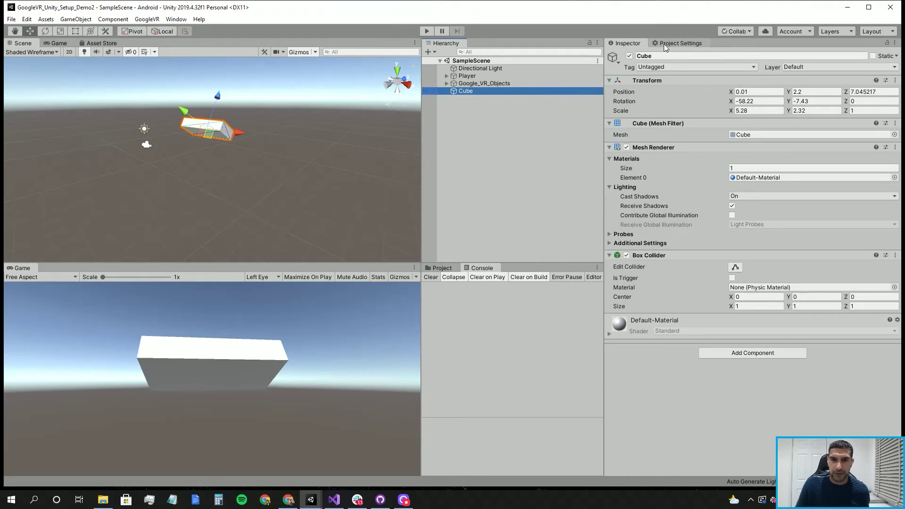
click(661, 56)
double_click(652, 55)
text(eNEMY)
key(Return)
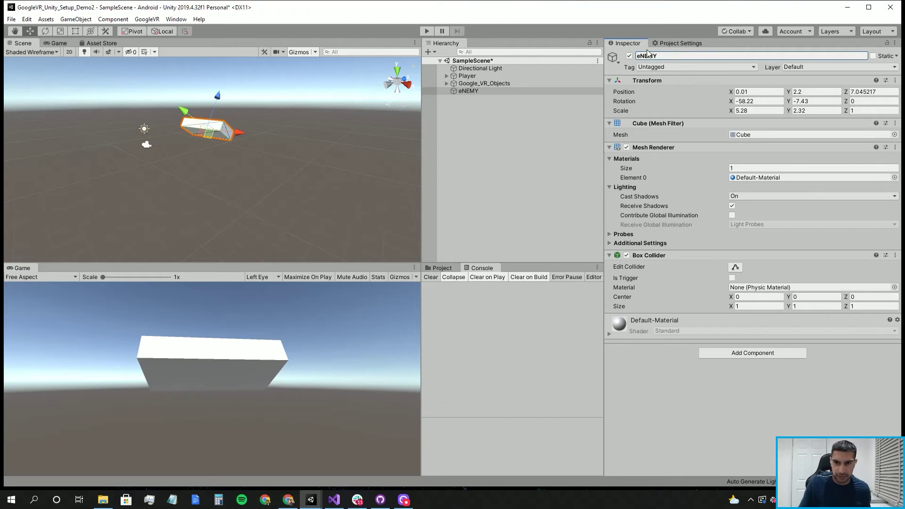
drag(665, 57, 619, 40)
text(Enemy)
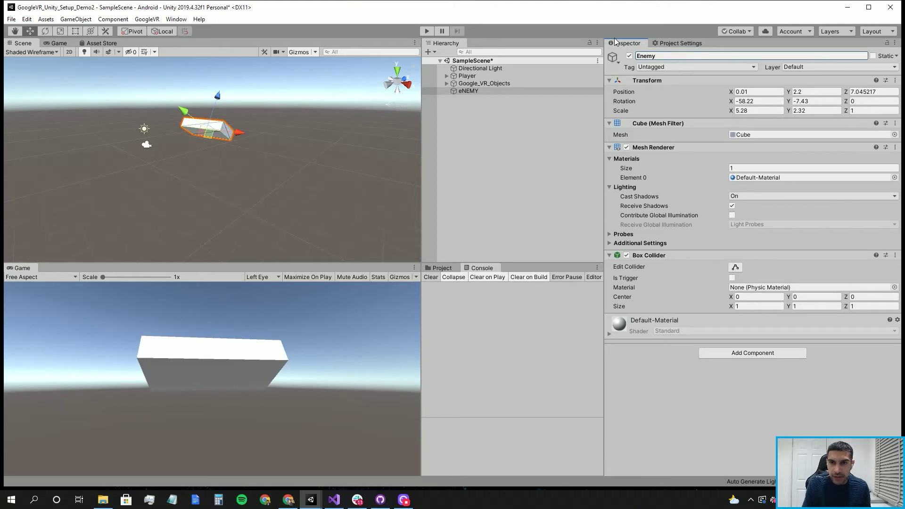
key(Return)
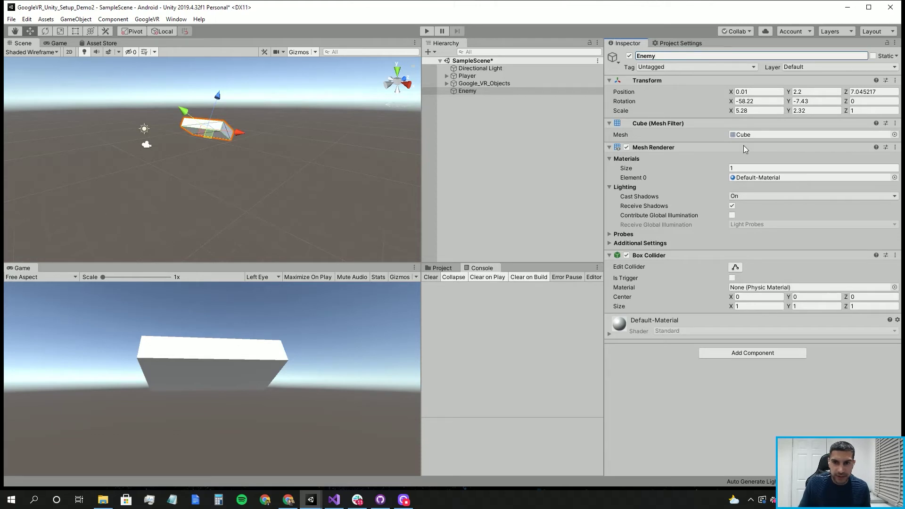
- Reset Enemy's X and Y rotation to 0 and X and Y scale to 1, and move it to about X -2.2, Z 5.17
click(757, 102)
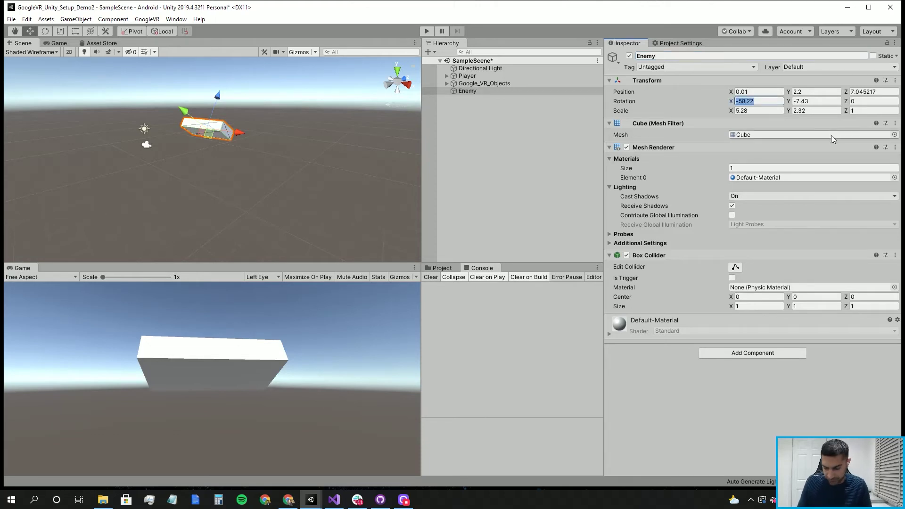
text(0)
click(819, 102)
text(0)
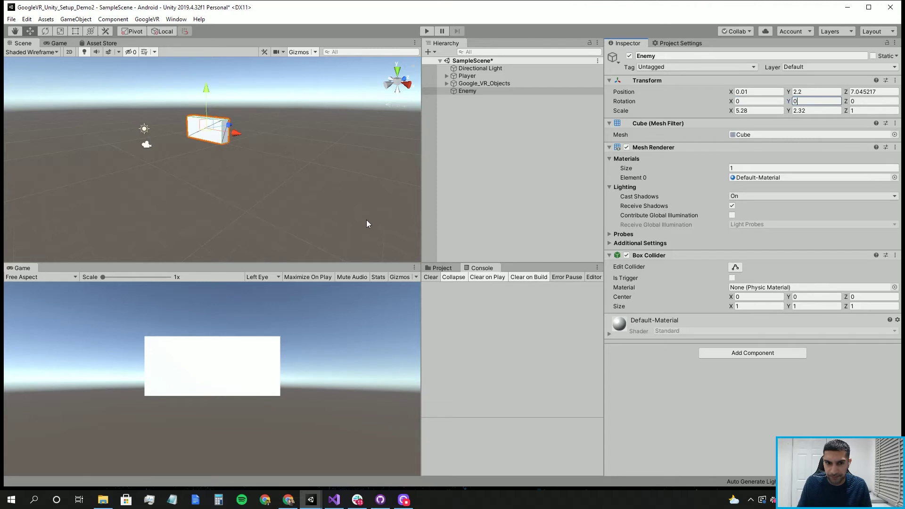
click(755, 111)
text(1)
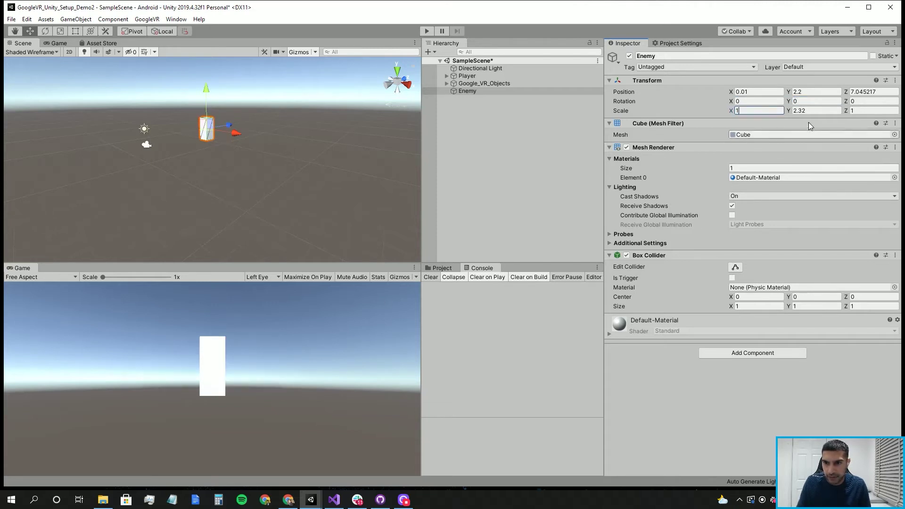
click(810, 110)
text(1)
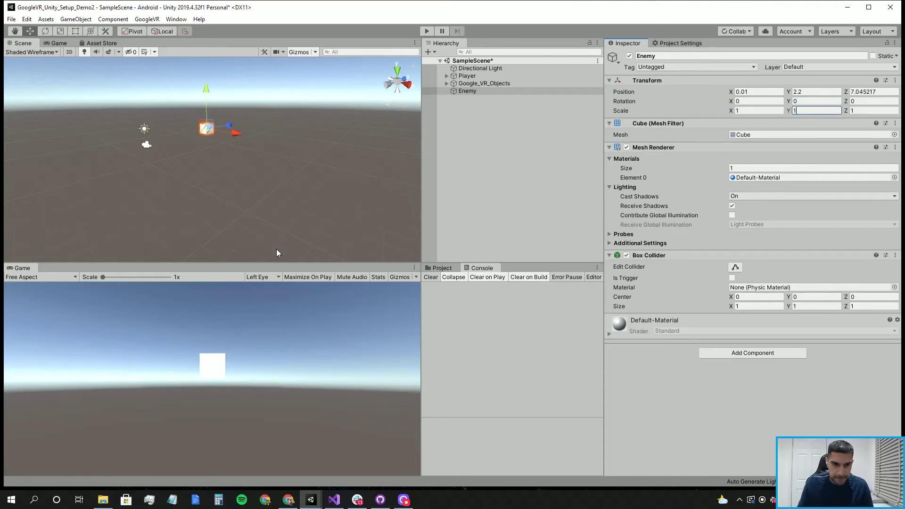
drag(229, 126, 204, 130)
click(483, 146)
- Duplicate the Enemy cube, name the copy Friend, and move it along X to about 2.46
click(455, 91)
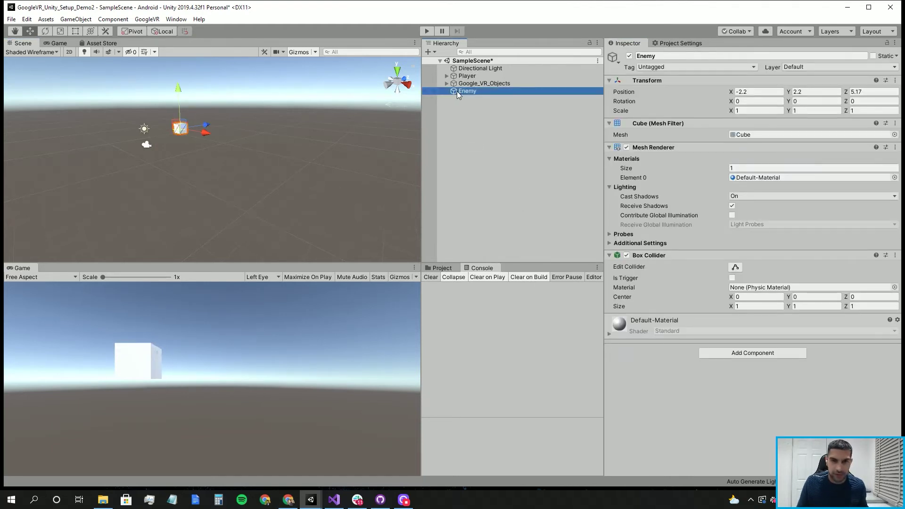
key(ctrl+d)
click(661, 56)
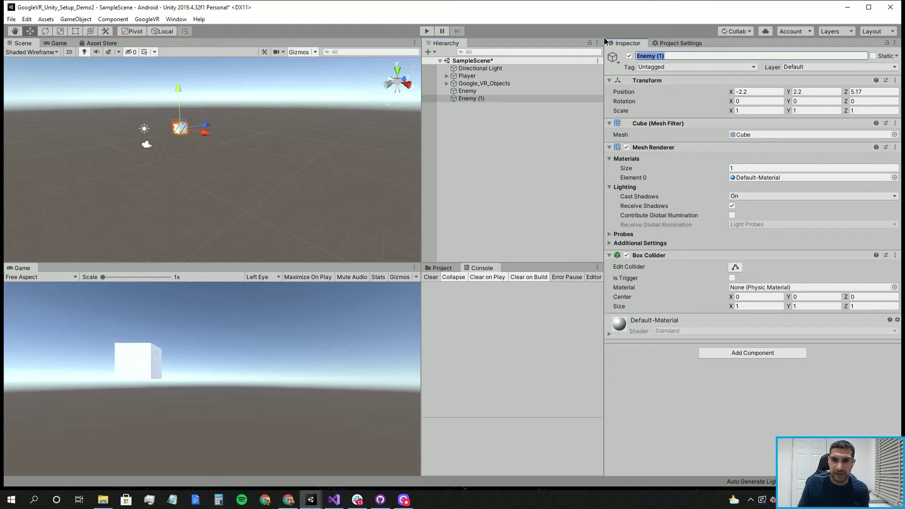
text(Friend)
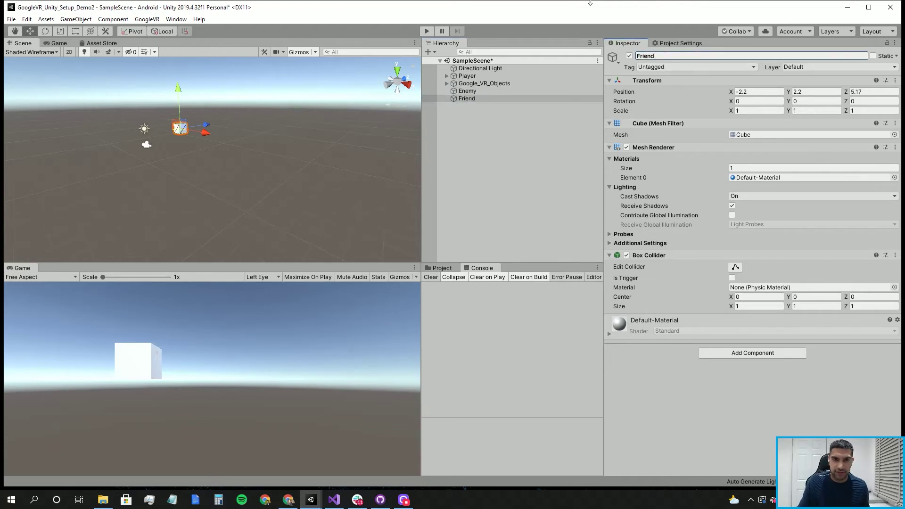
drag(206, 135, 217, 150)
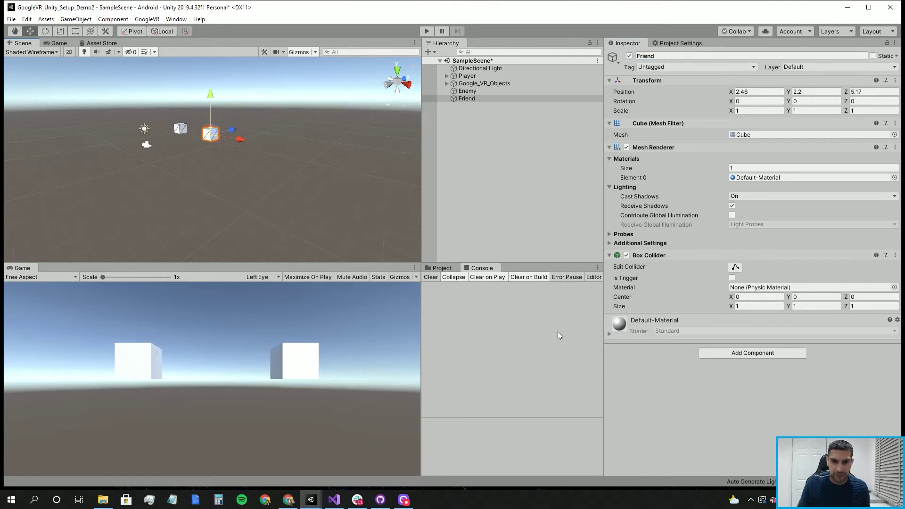
- Clear the project asset search and create a folder named Demo_Game in Assets
click(442, 268)
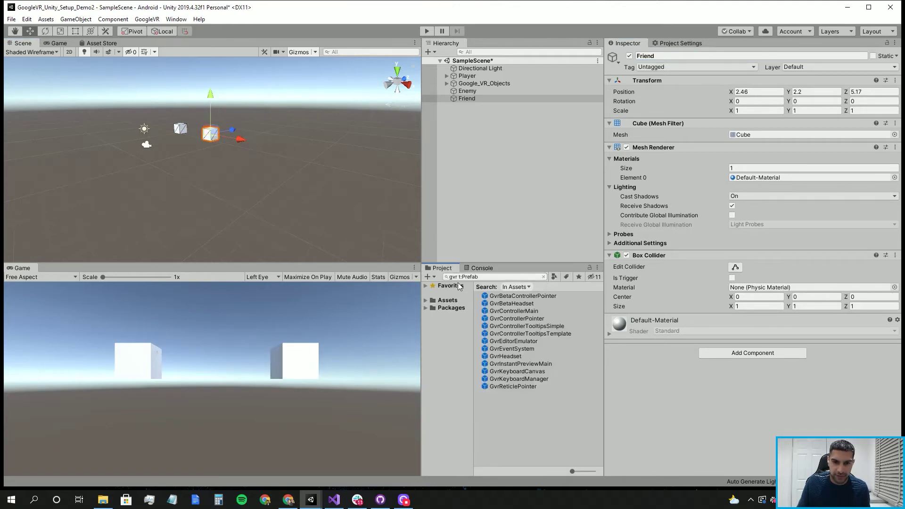
click(544, 278)
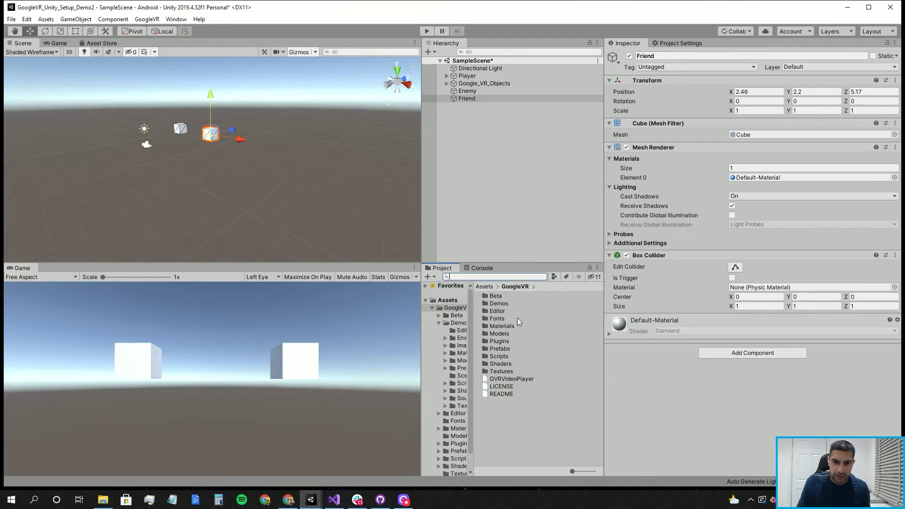
click(480, 288)
click(527, 341)
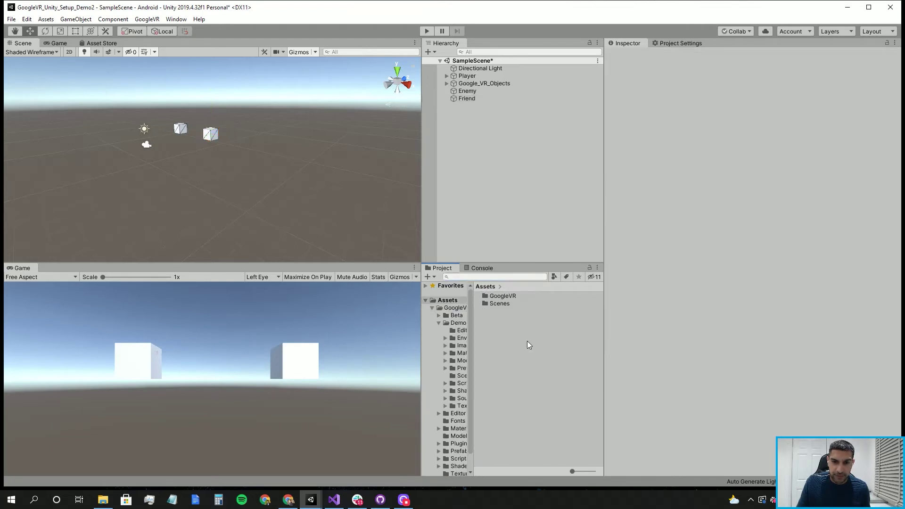
right_click(527, 341)
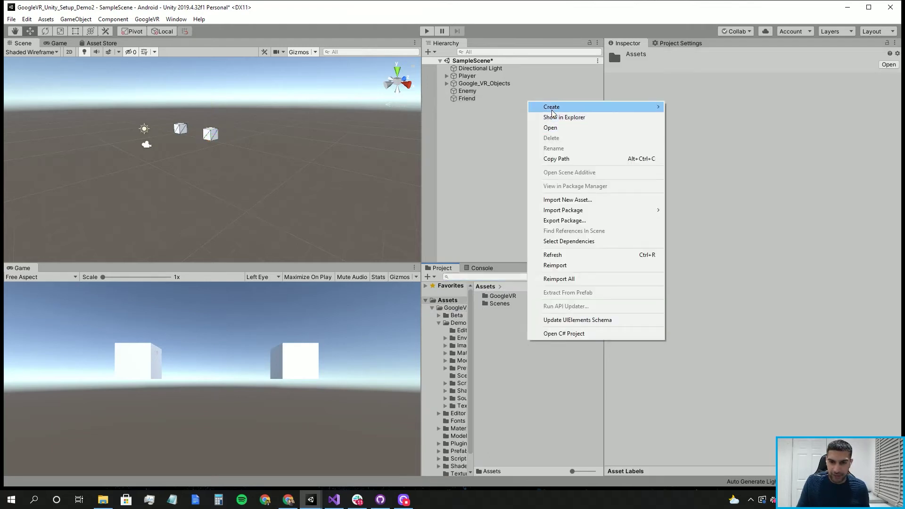
mouse_move(566, 107)
click(687, 107)
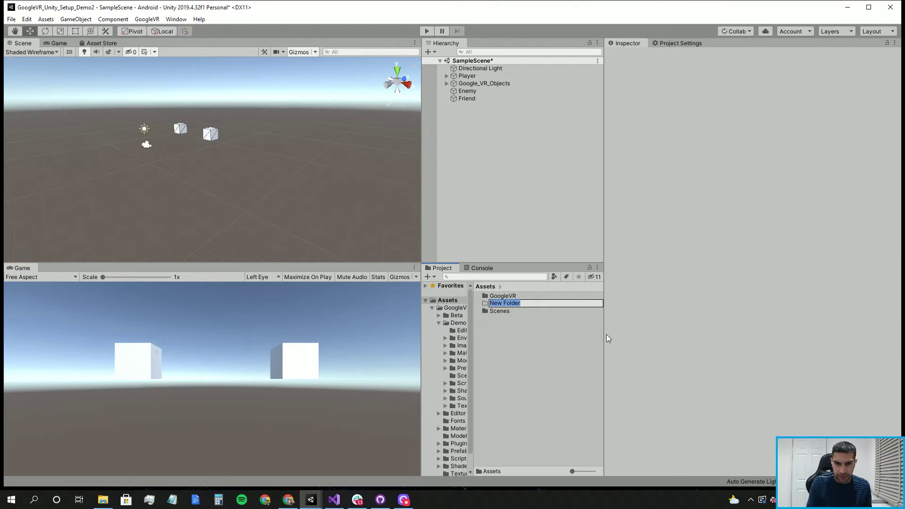
key(BackSpace)
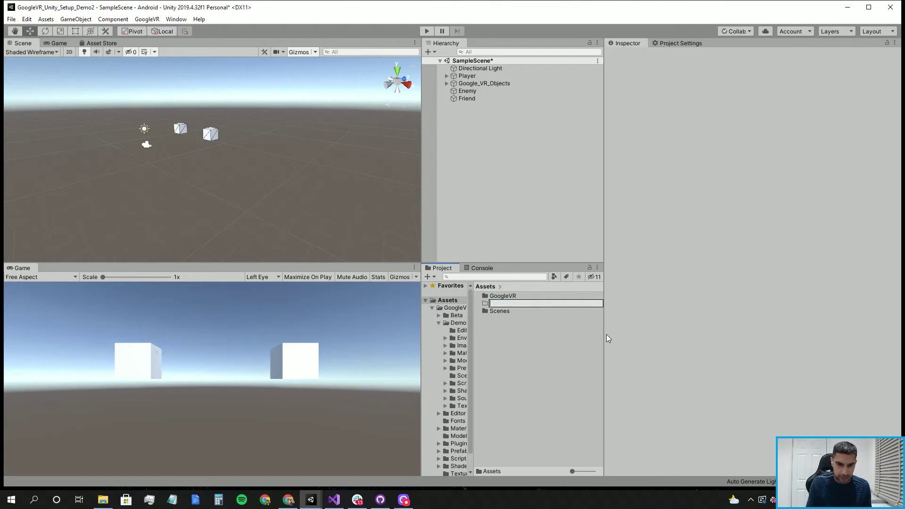
text(Demo_G)
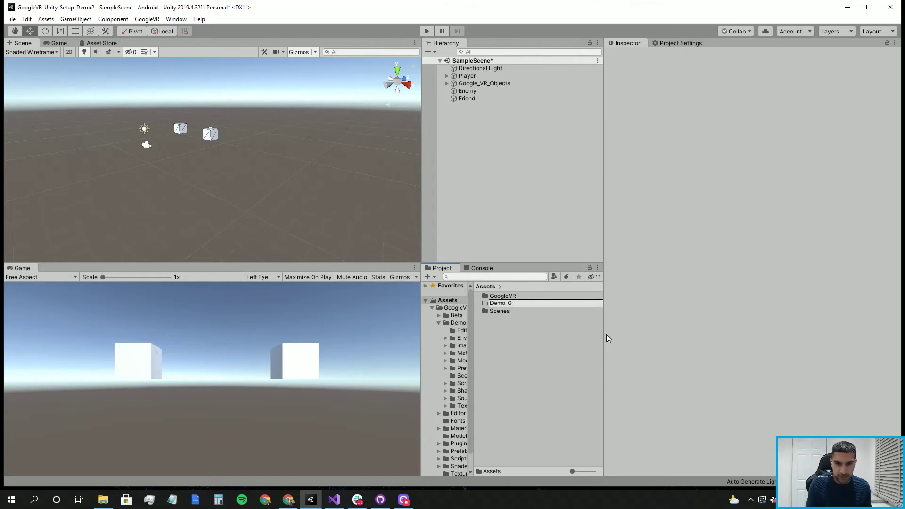
text(ame)
key(Return)
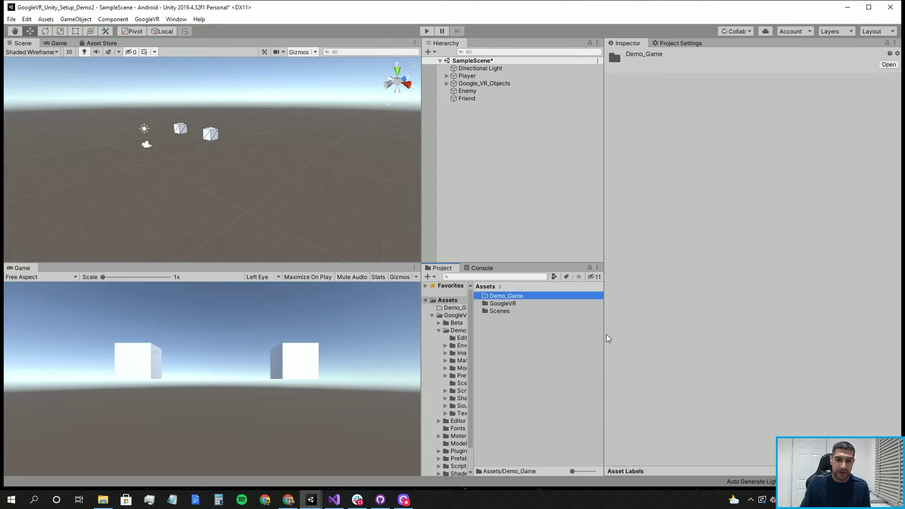
- Create a Materials folder inside Demo_Game
double_click(491, 298)
right_click(494, 307)
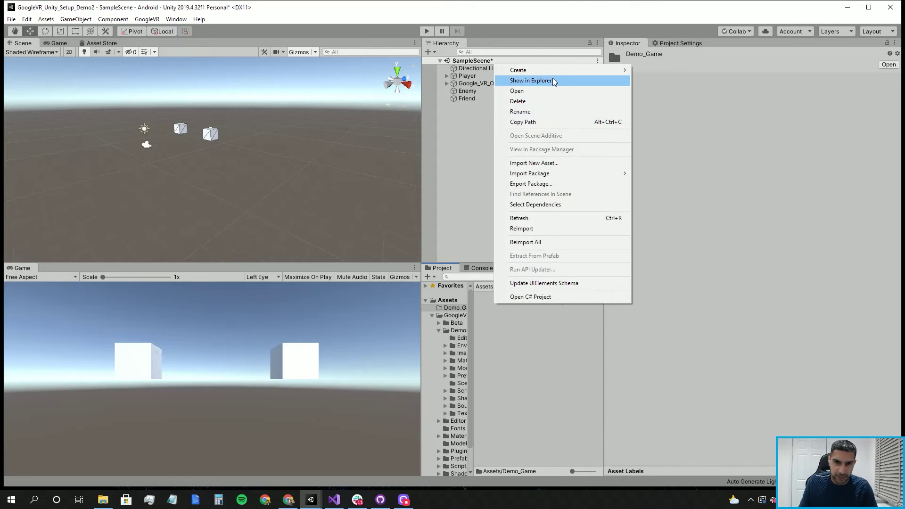
mouse_move(554, 73)
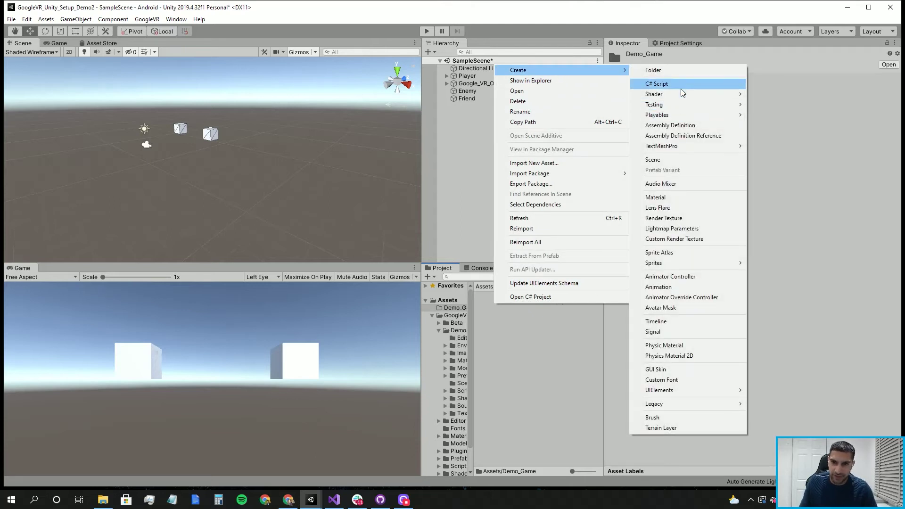
click(684, 72)
text(Materials)
key(Return)
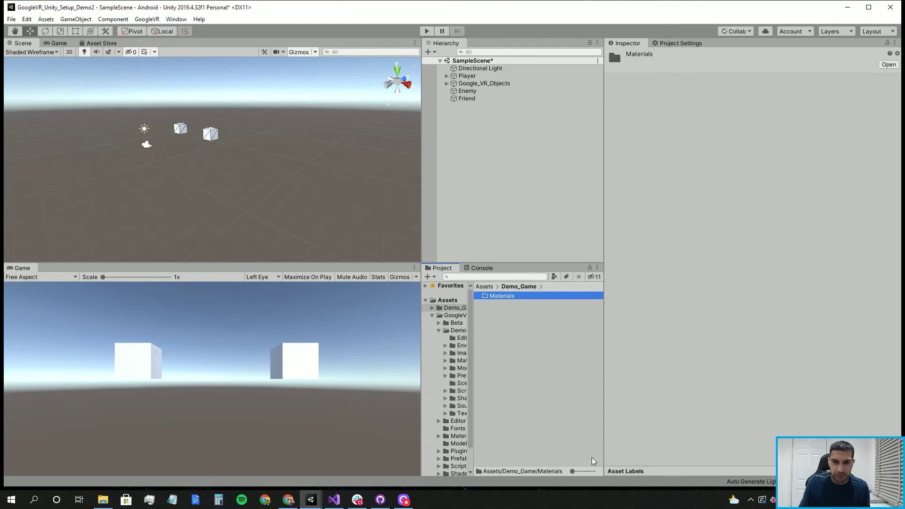
- Add a Scripts folder inside Demo_Game
right_click(546, 353)
mouse_move(579, 116)
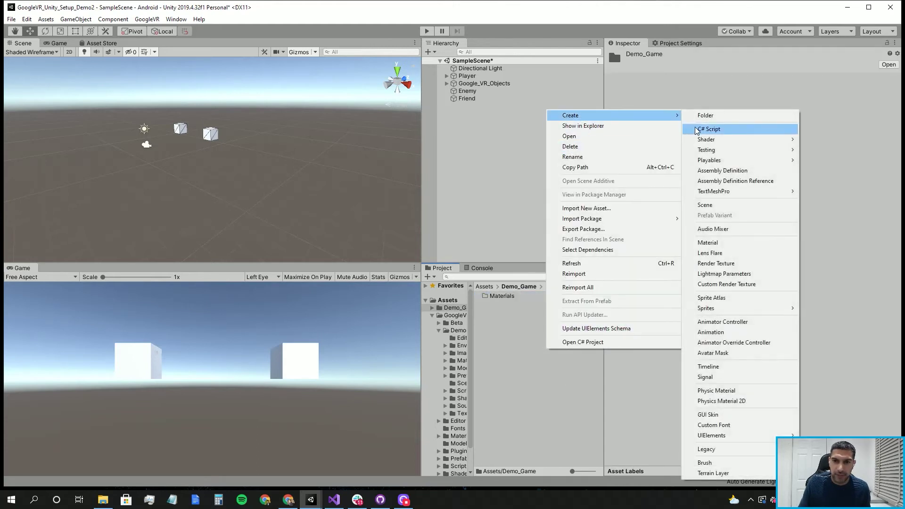
click(701, 118)
text(Scripts)
key(Return)
click(516, 367)
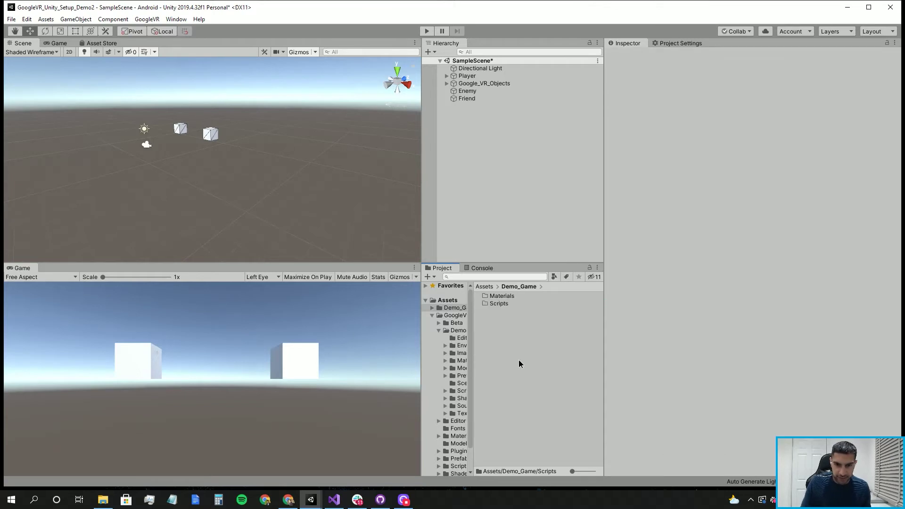
- Add a Prefabs folder inside Demo_Game
right_click(519, 361)
mouse_move(572, 126)
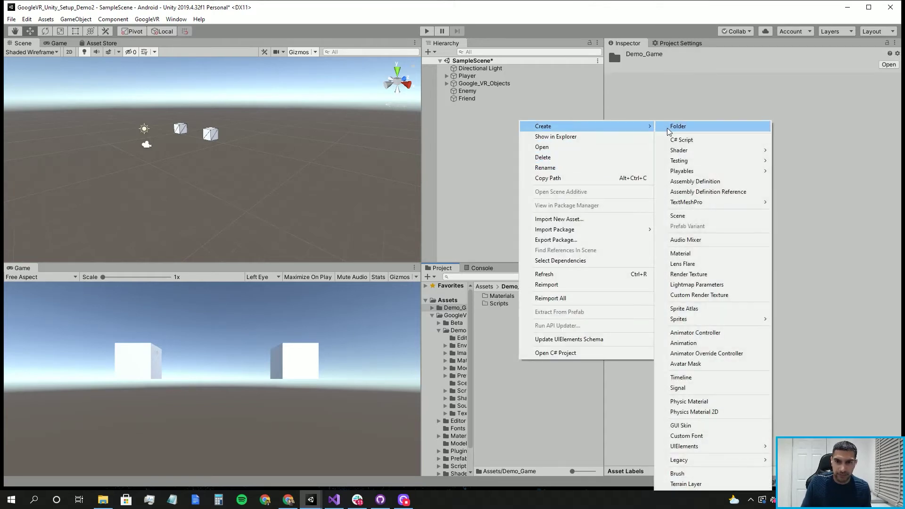
click(678, 127)
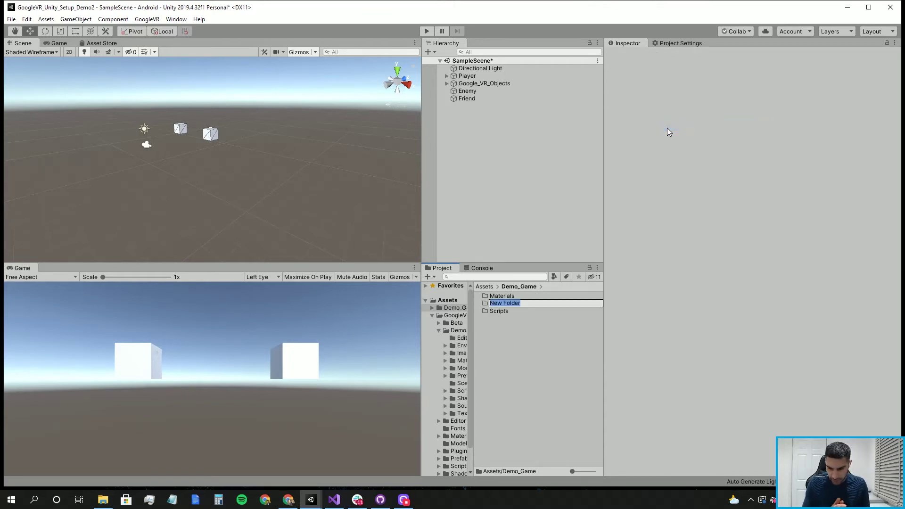
text(Prefabs)
key(Return)
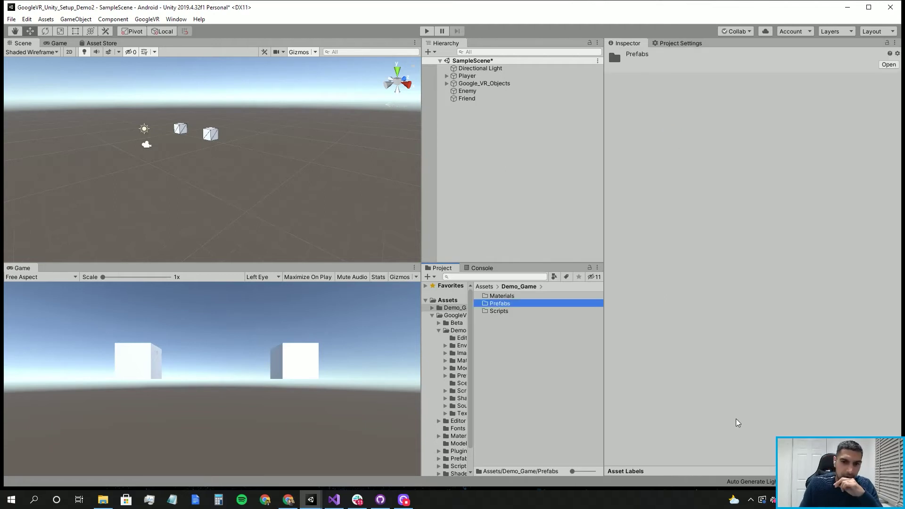
click(305, 378)
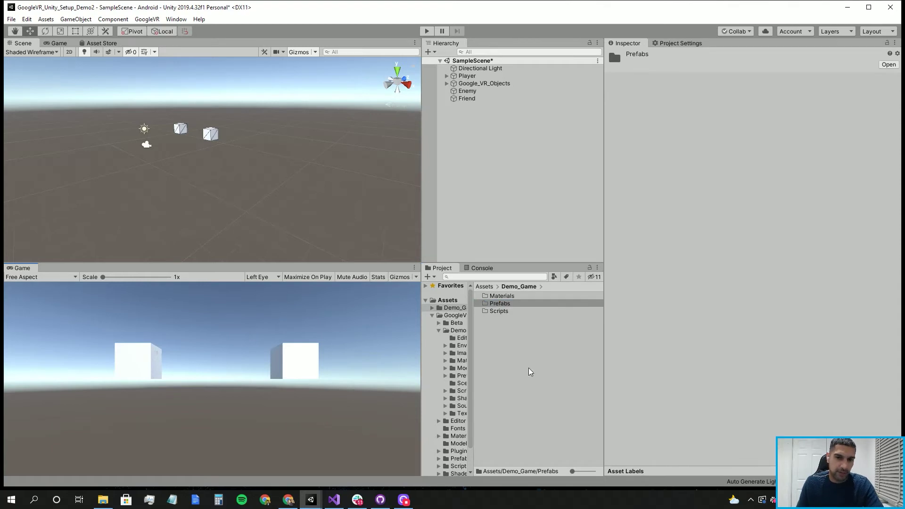
- Create a material named EnemyMaterial in the Demo_Game Materials folder
double_click(503, 296)
right_click(542, 348)
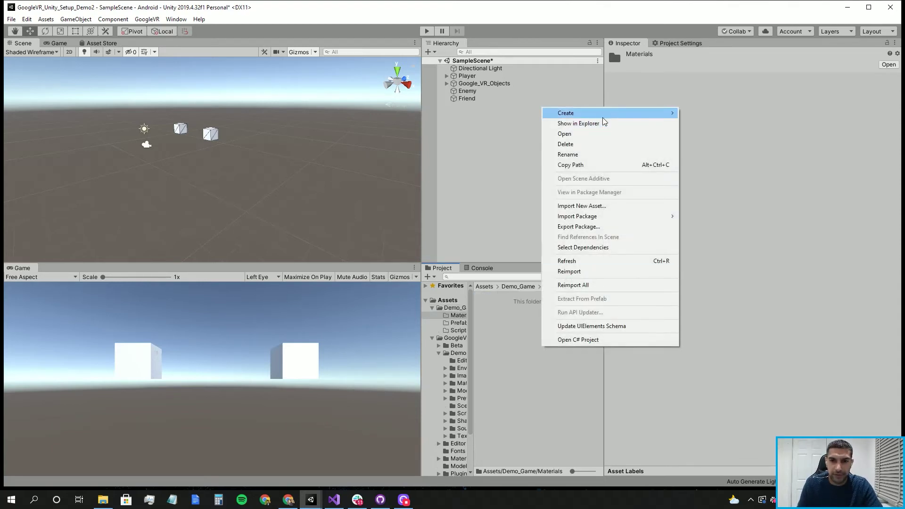
mouse_move(604, 114)
click(714, 242)
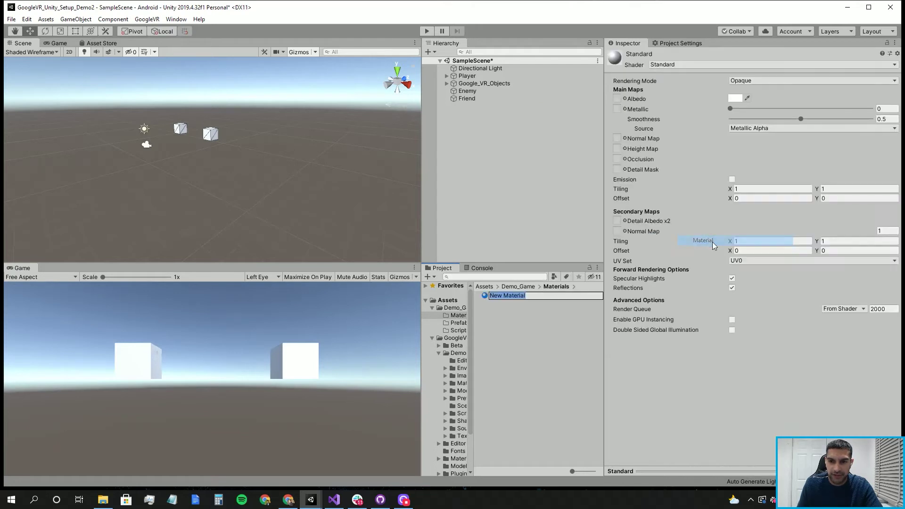
text(Enem)
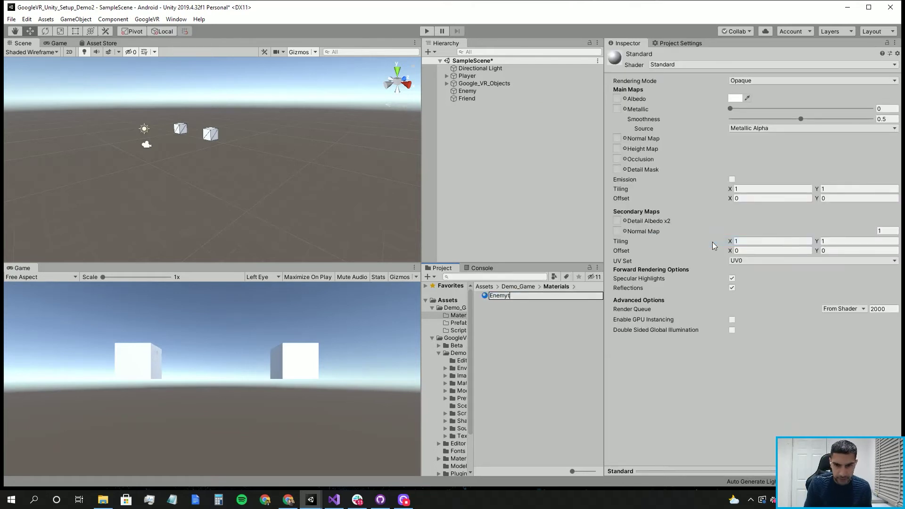
text(yMaterial)
key(Return)
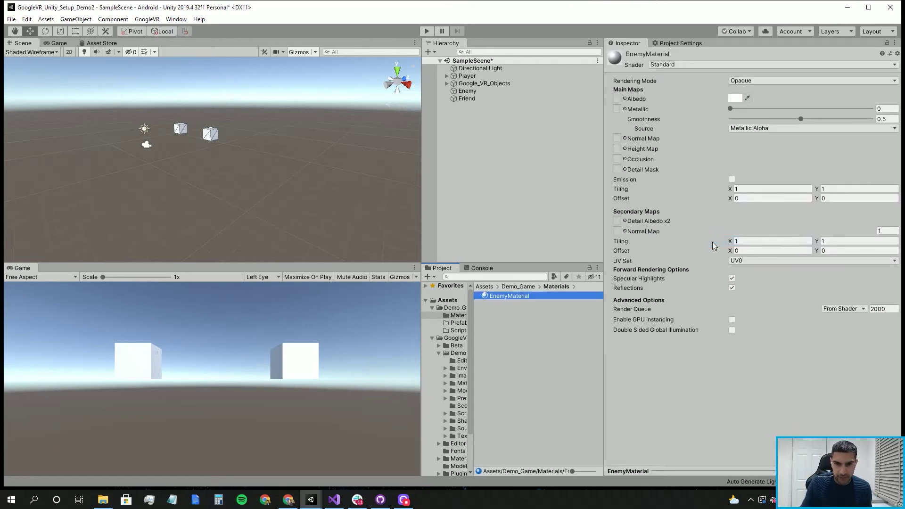
- Create a second material named FriendMaterial in the same Materials folder
right_click(546, 332)
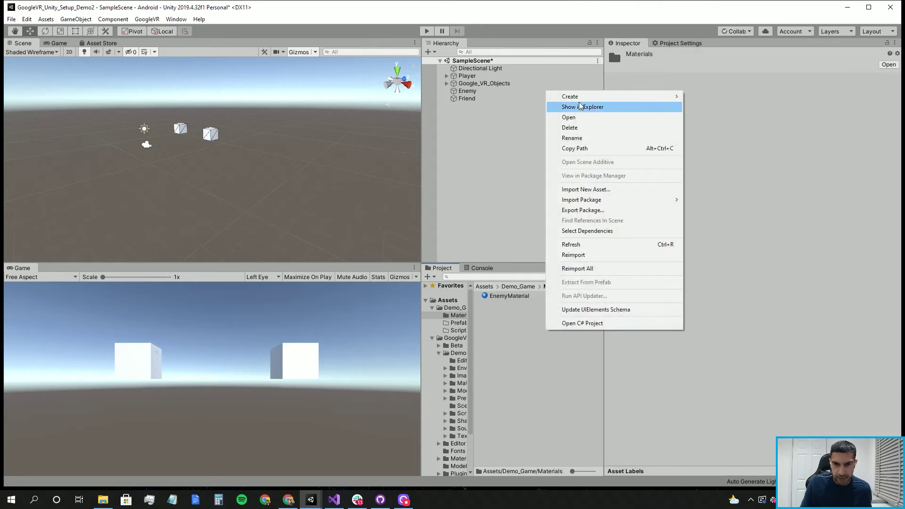
mouse_move(609, 97)
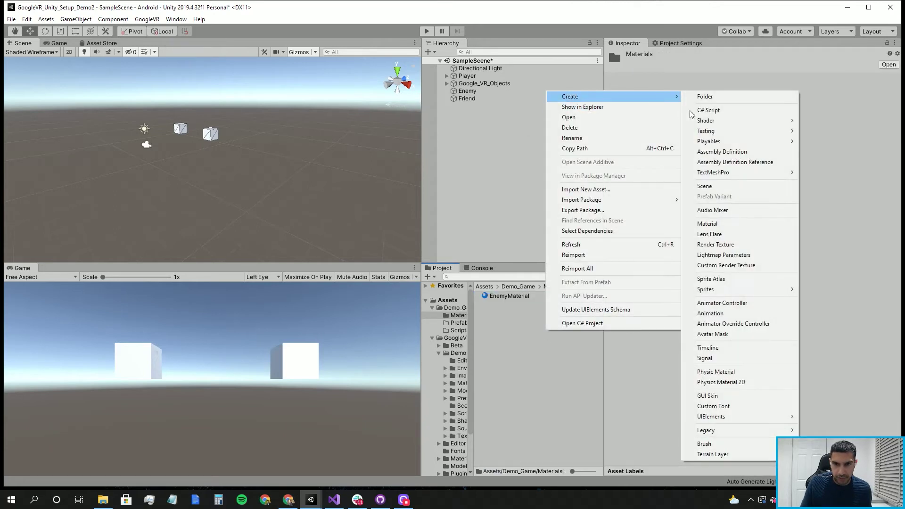
click(747, 226)
text(FriendM)
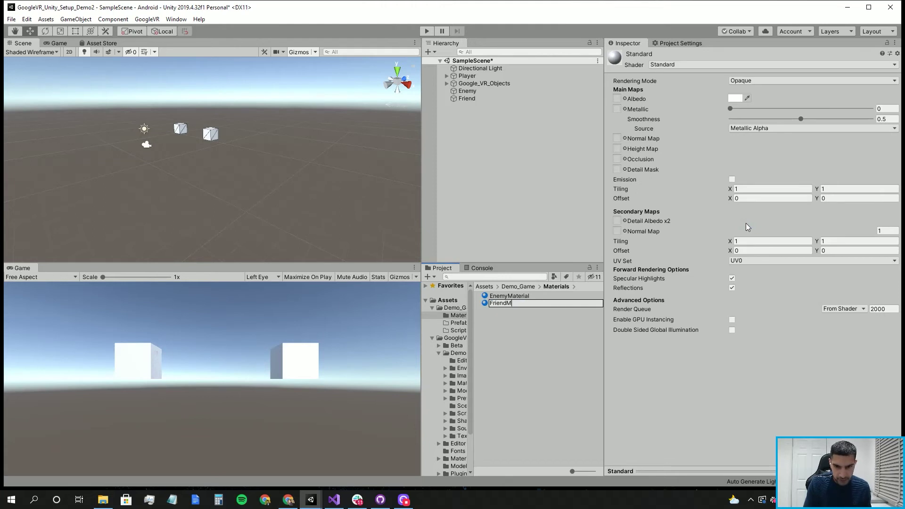
text(aterial)
key(Return)
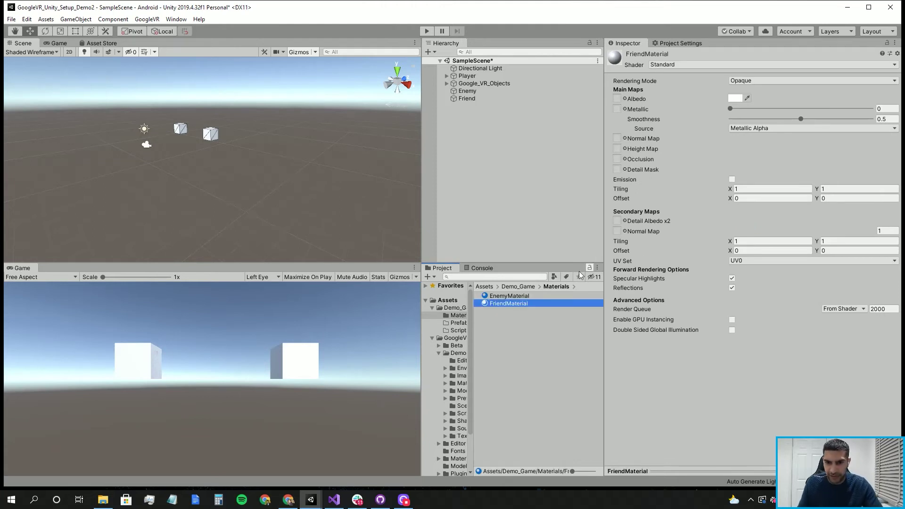
- Set EnemyMaterial's albedo color to pure red
click(528, 298)
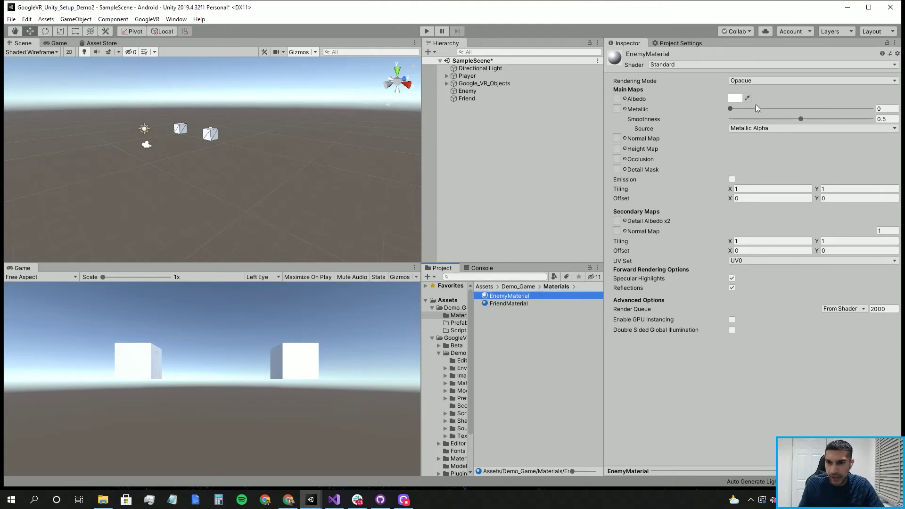
click(735, 98)
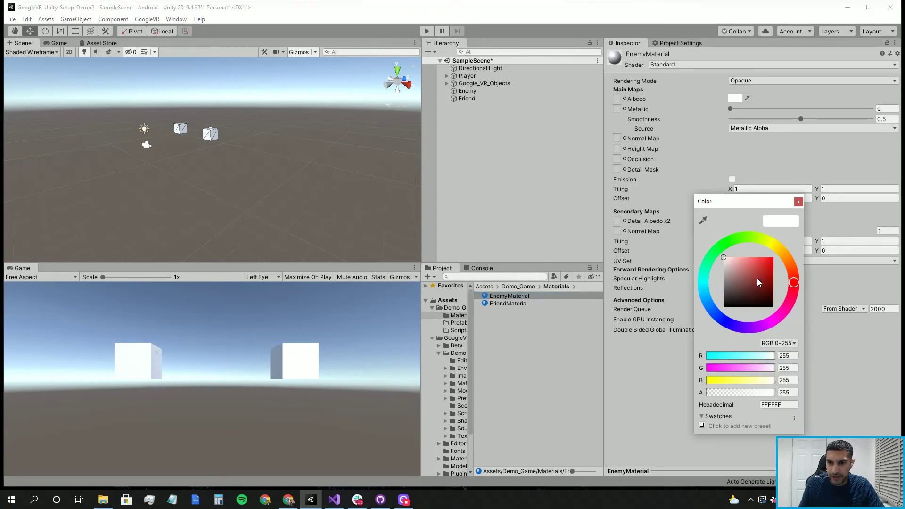
drag(759, 282, 774, 241)
click(737, 163)
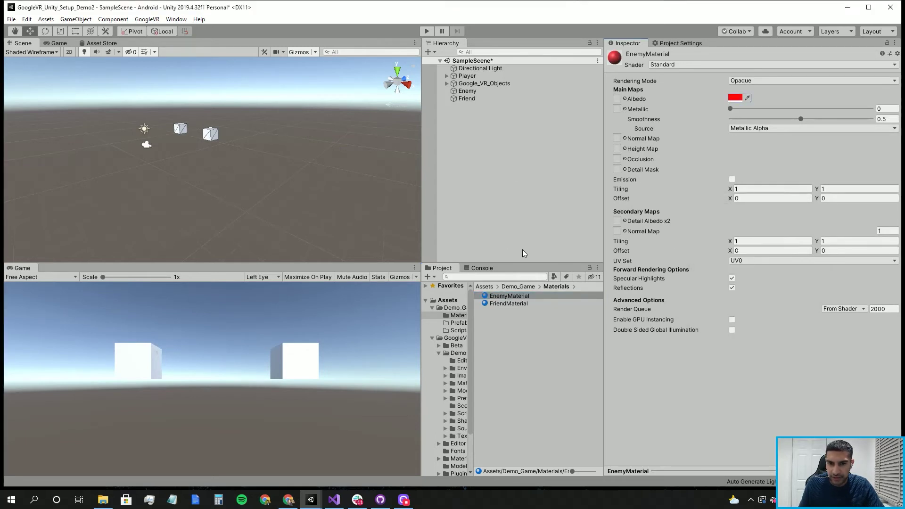
- Apply EnemyMaterial to the Enemy cube
click(467, 91)
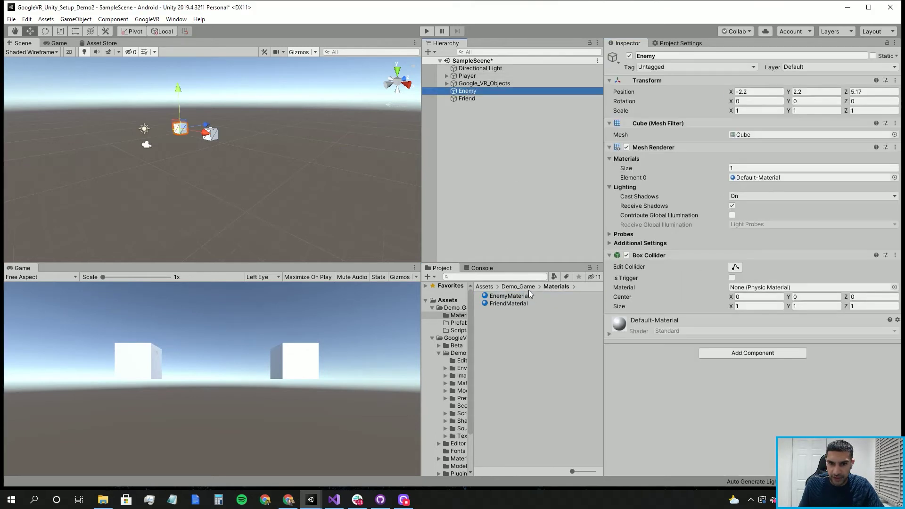
drag(523, 297, 758, 439)
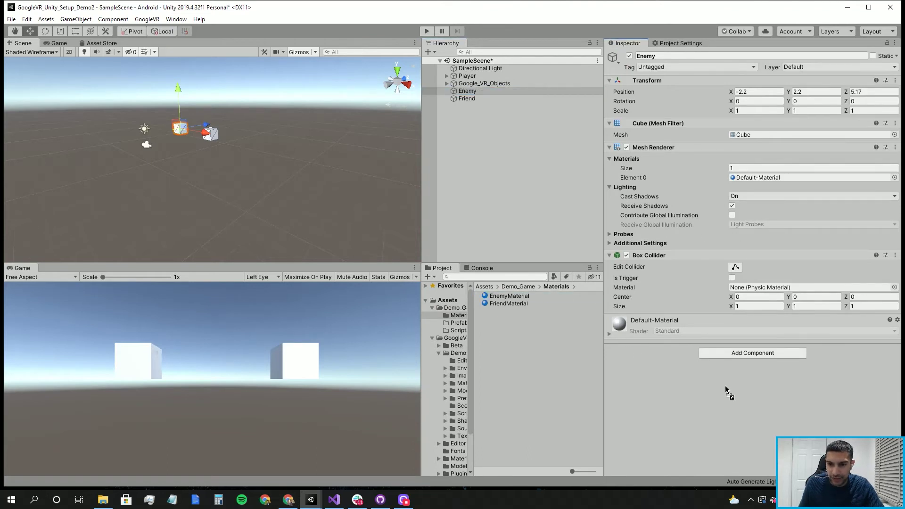
drag(712, 399, 660, 390)
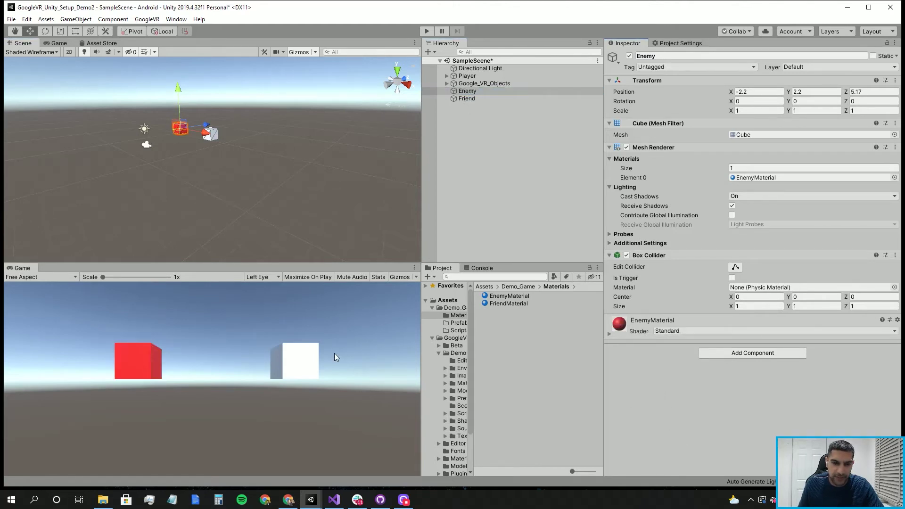
- Set FriendMaterial's albedo color to a bright green, about hex 7CEA0D
click(525, 304)
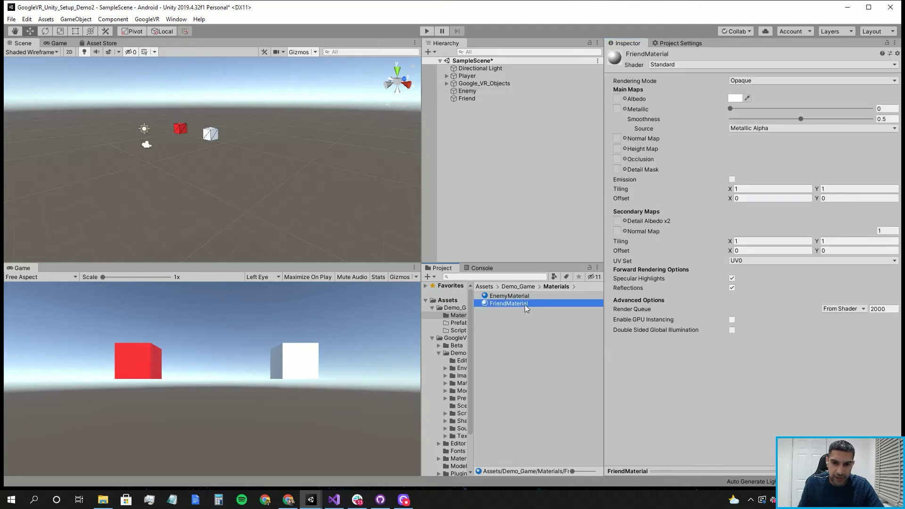
click(735, 99)
click(731, 243)
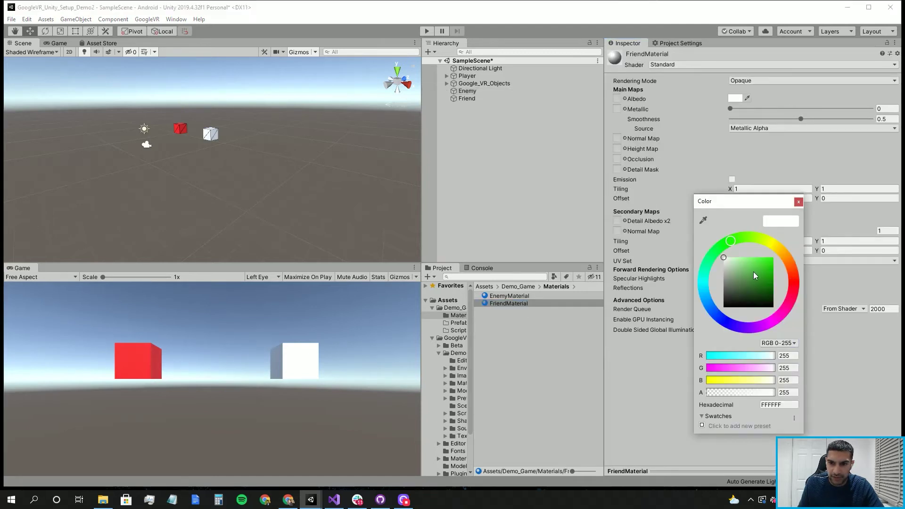
drag(749, 265, 793, 234)
click(723, 245)
mouse_move(717, 247)
mouse_down()
mouse_move(711, 261)
mouse_move(749, 239)
mouse_up()
drag(760, 276, 771, 263)
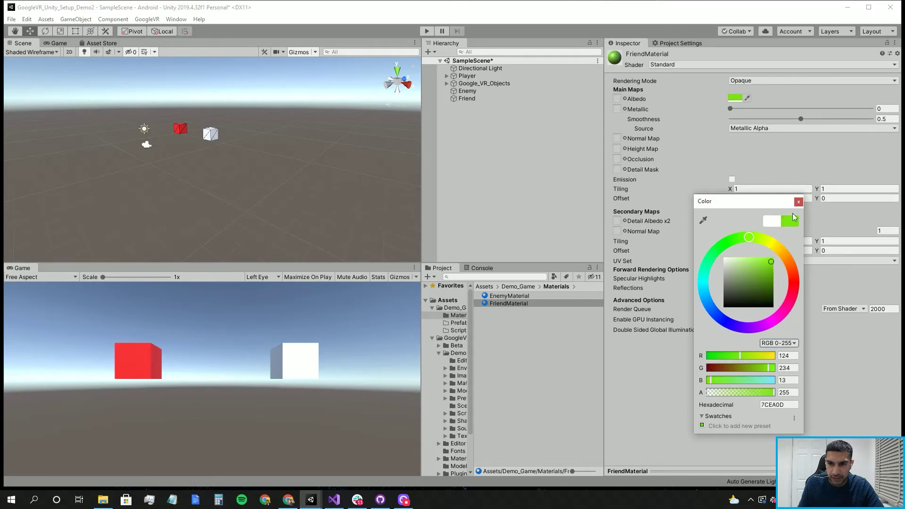
click(799, 202)
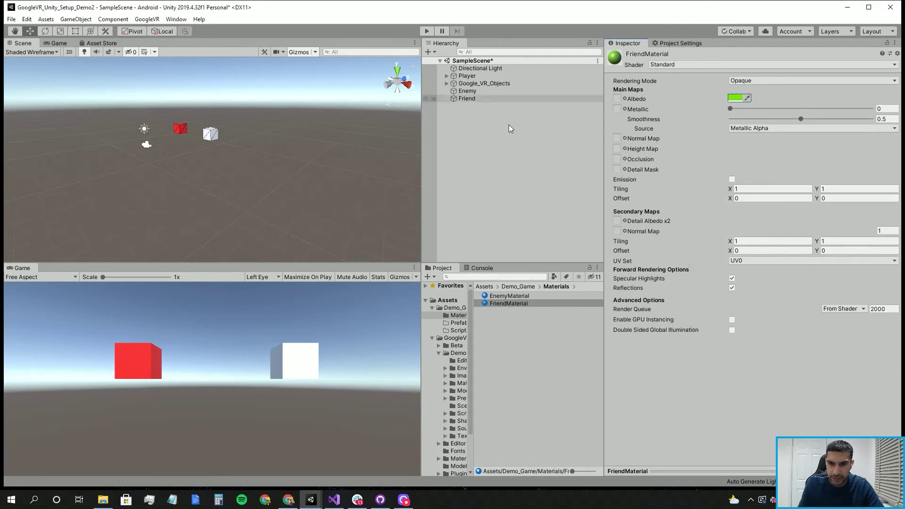
- Apply FriendMaterial to the Friend cube and save the scene
drag(509, 304, 470, 99)
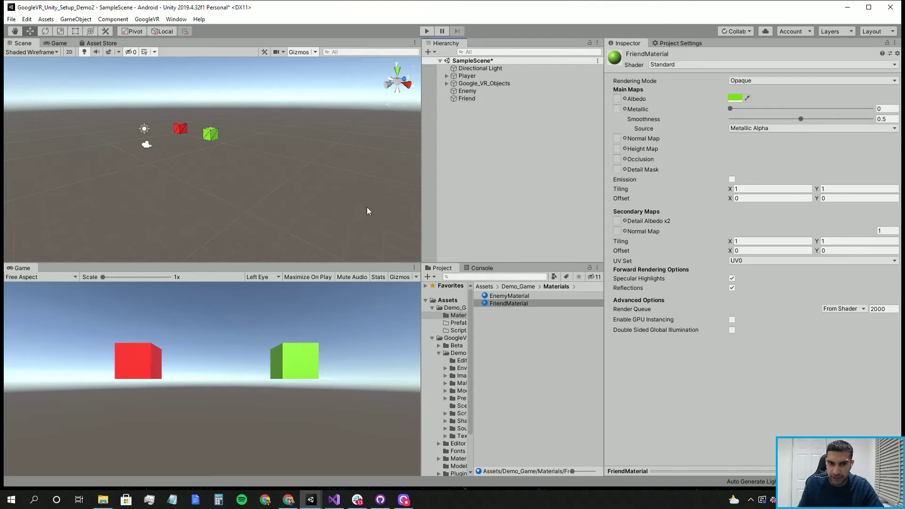
click(307, 170)
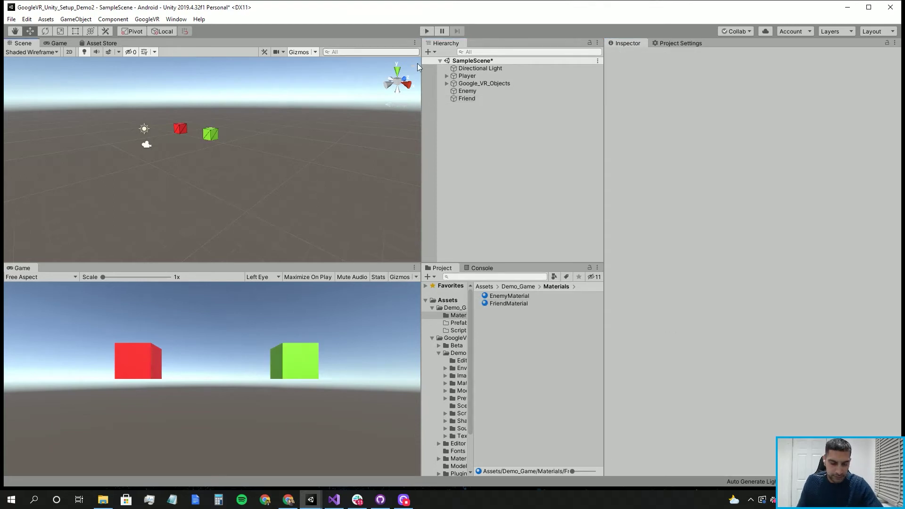
key(ctrl+s)
- Test the scene in play mode while checking the console, clear its messages, and stop playback
click(477, 269)
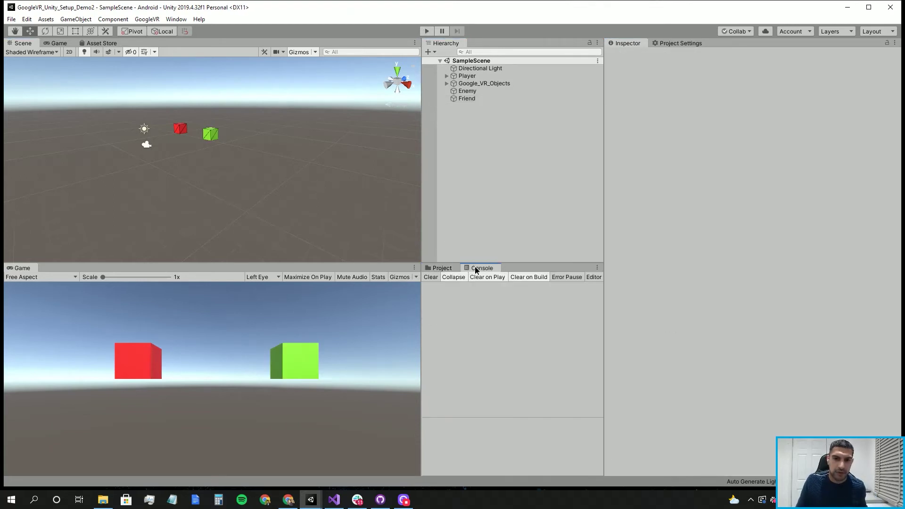
click(419, 32)
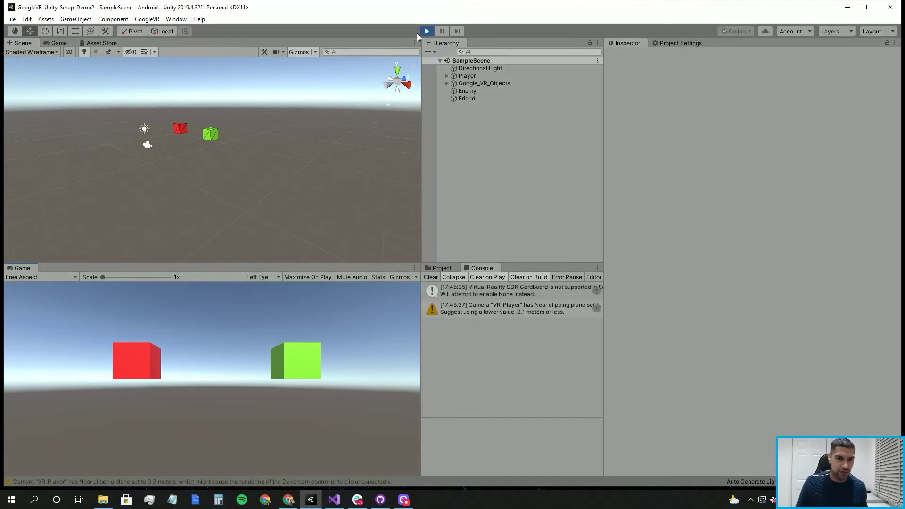
click(431, 277)
key(alt)
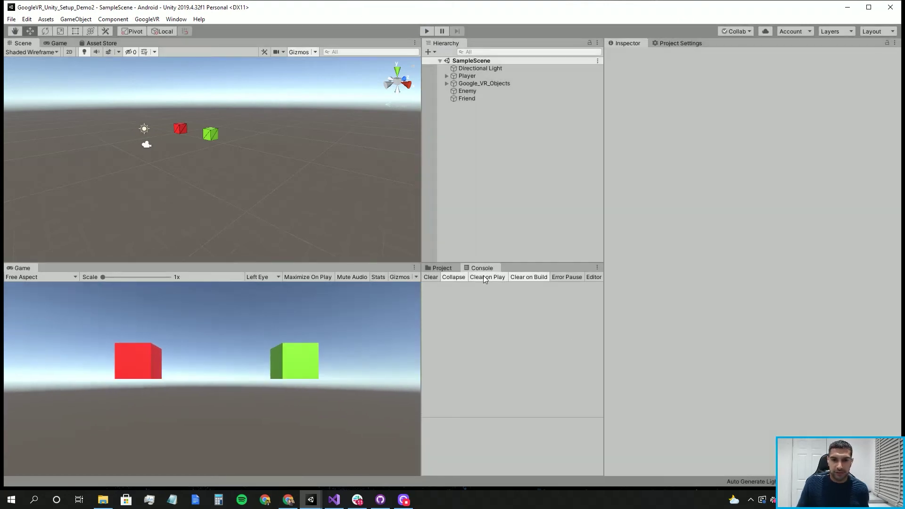
- Open the Scripts folder inside Demo_Game in the project assets
click(454, 268)
click(519, 287)
double_click(499, 312)
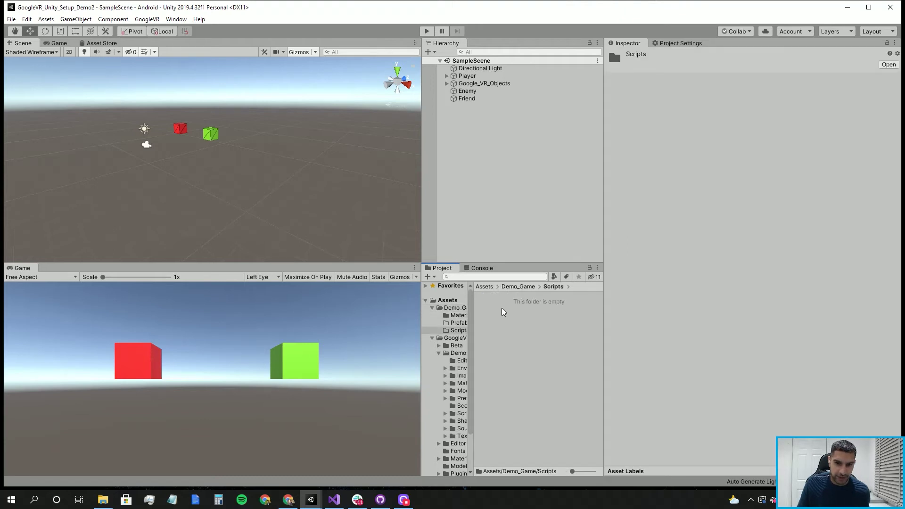
right_click(509, 319)
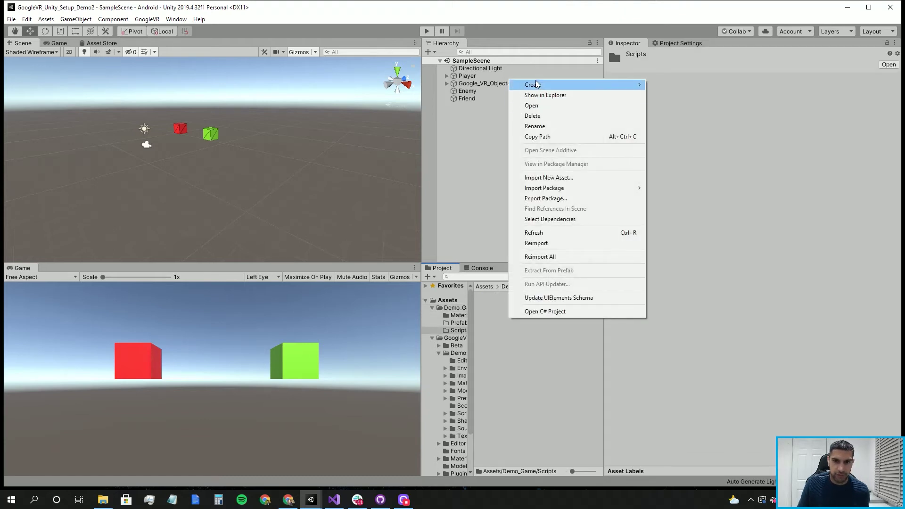
mouse_move(537, 85)
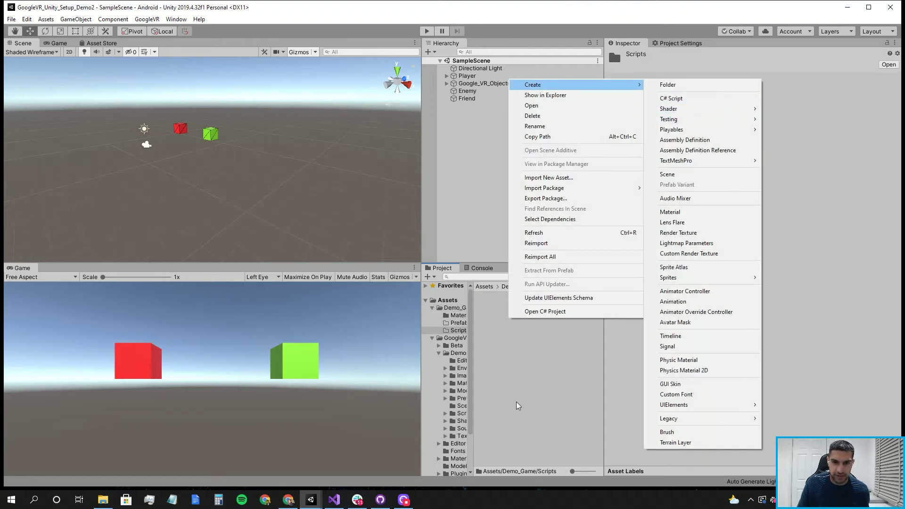
- Rename the VR_Player camera object under Player to VRPlayer and save the scene
click(447, 76)
click(447, 76)
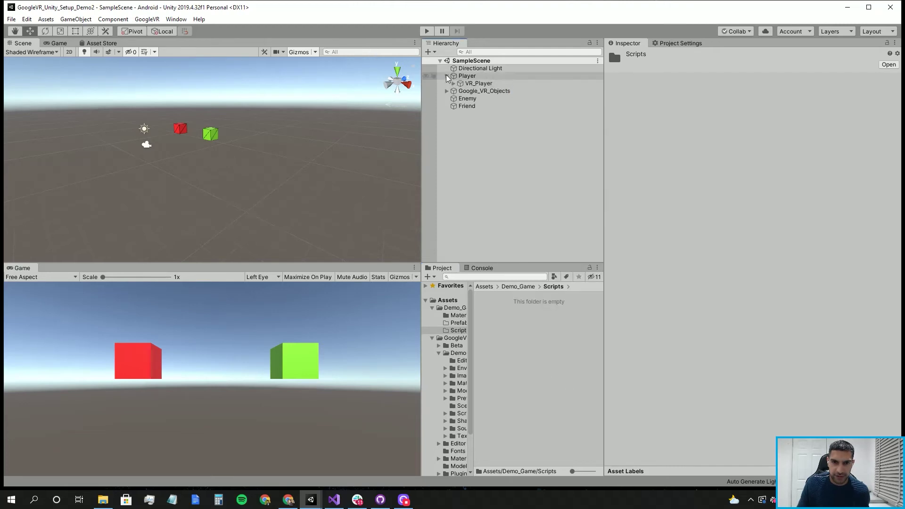
right_click(477, 85)
click(648, 57)
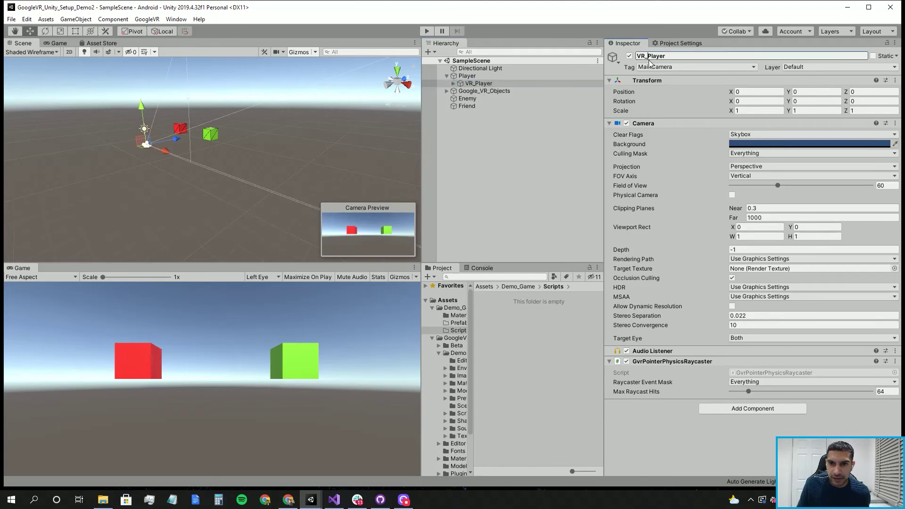
key(BackSpace)
key(Return)
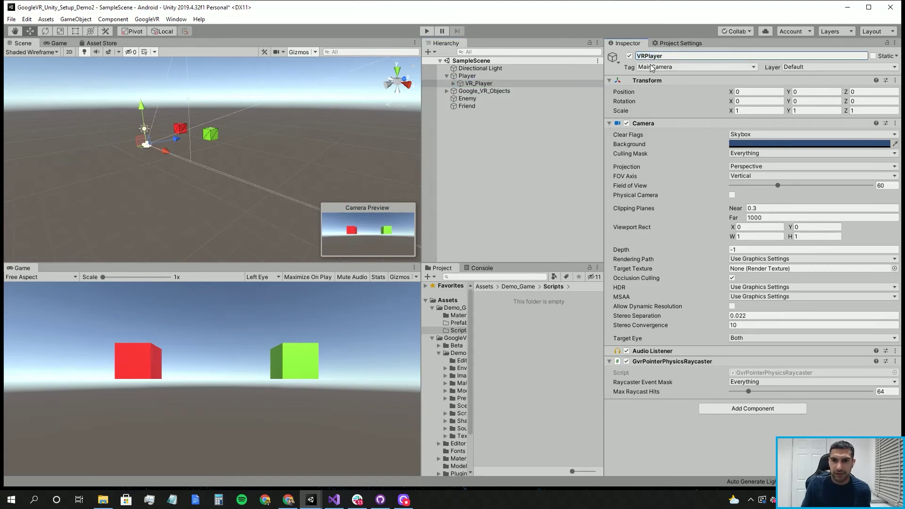
click(540, 151)
key(ctrl+s)
- Create a C# script named VRPlayer in the Demo_Game Scripts folder
right_click(558, 346)
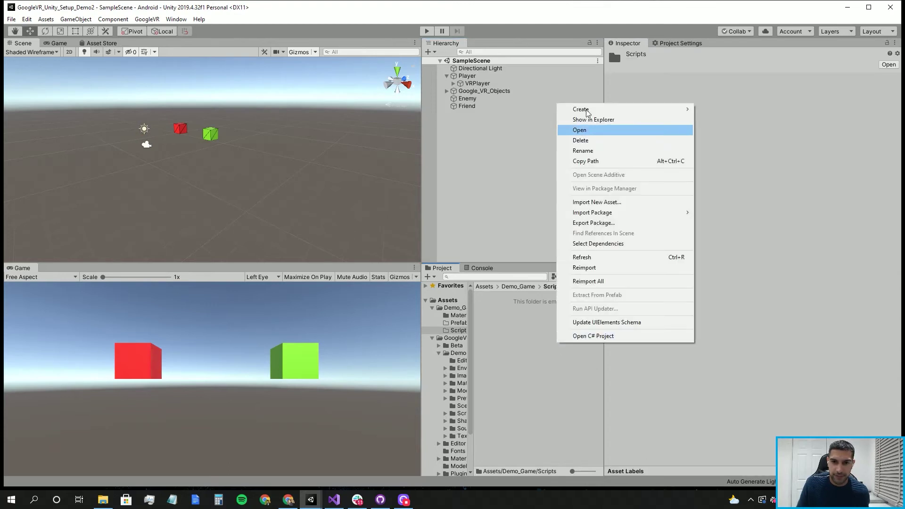
mouse_move(591, 110)
click(732, 123)
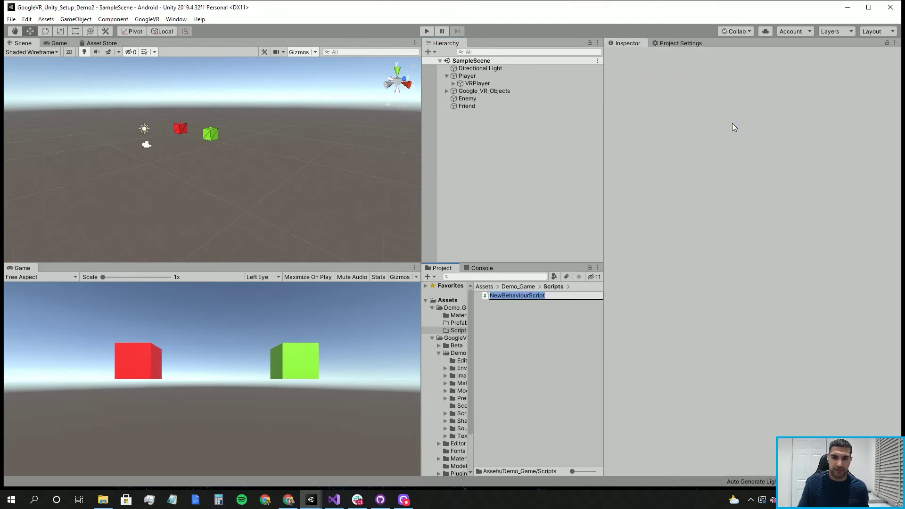
text(VRPlayer)
key(Return)
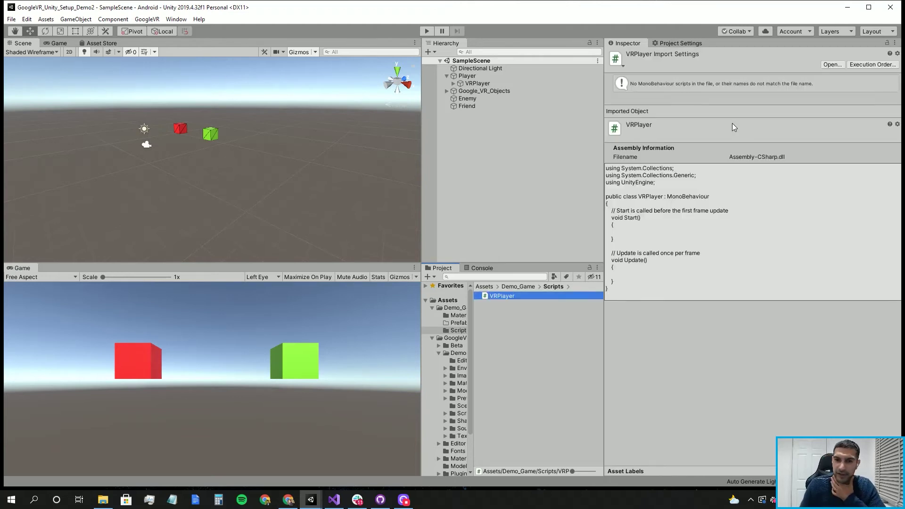
click(582, 321)
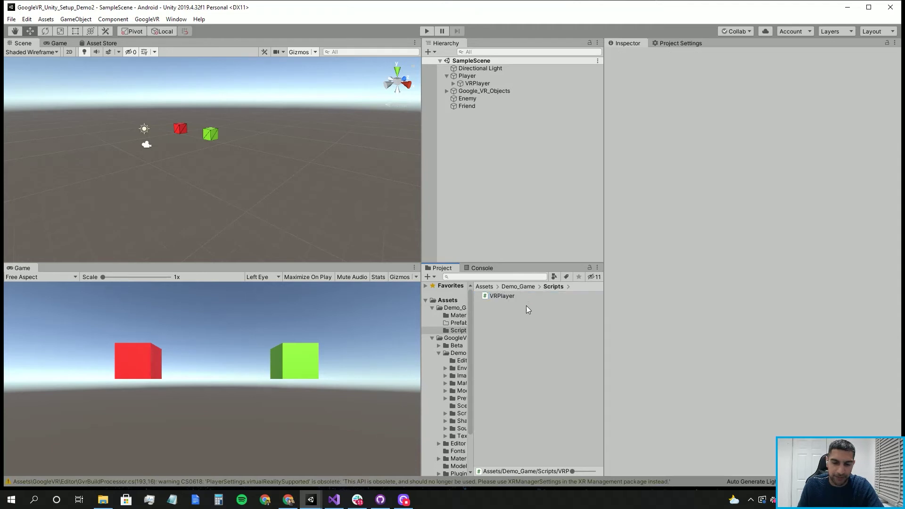
click(529, 290)
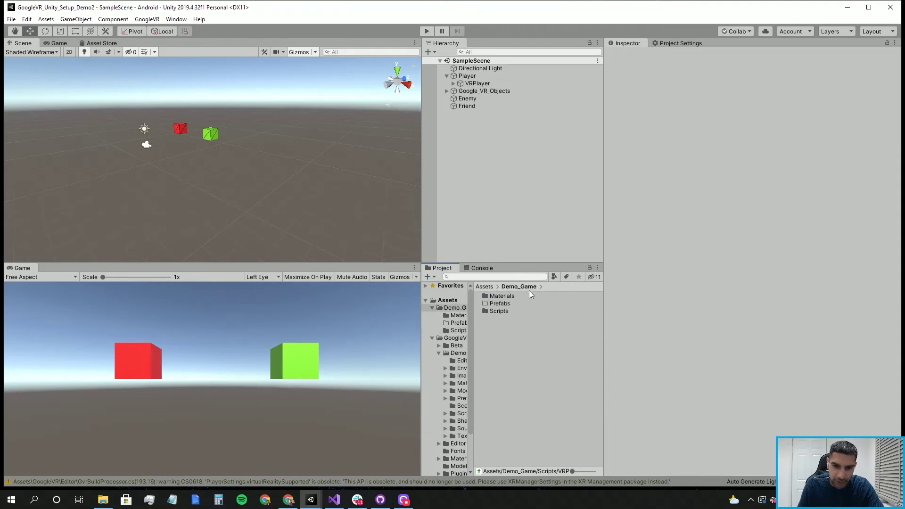
double_click(503, 311)
click(503, 296)
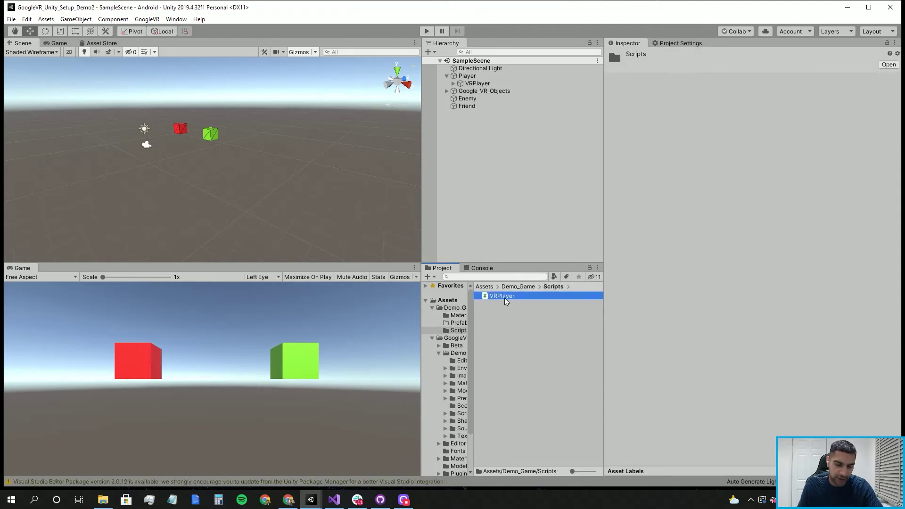
right_click(516, 336)
mouse_move(542, 105)
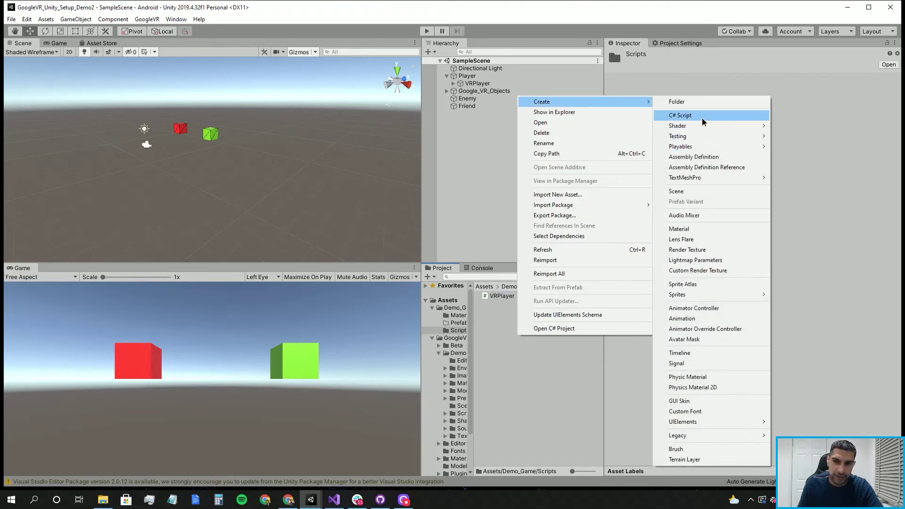
click(551, 377)
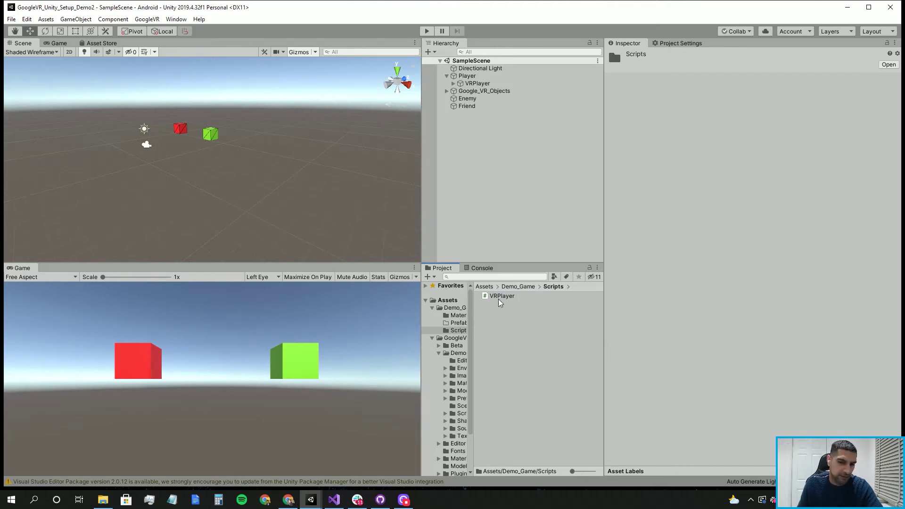
- Attach the VRPlayer script as a component to the VRPlayer camera object
click(499, 297)
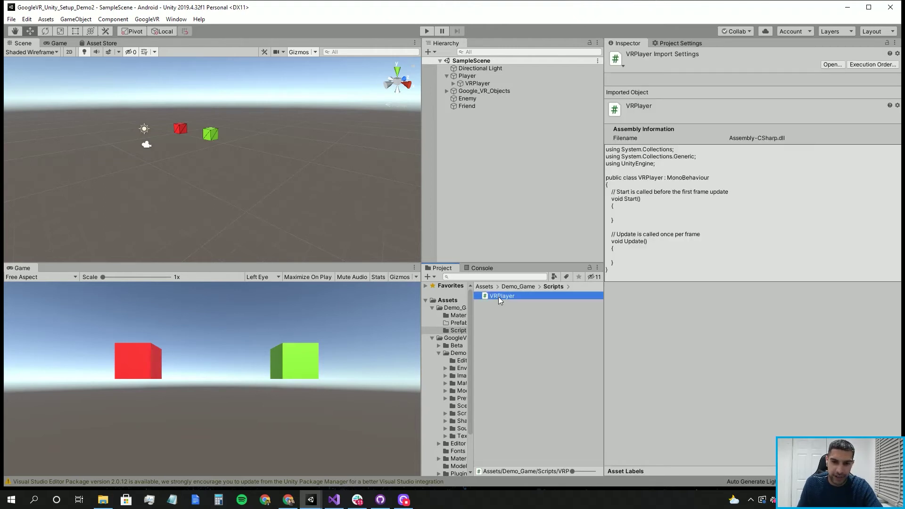
drag(505, 293, 475, 85)
click(493, 296)
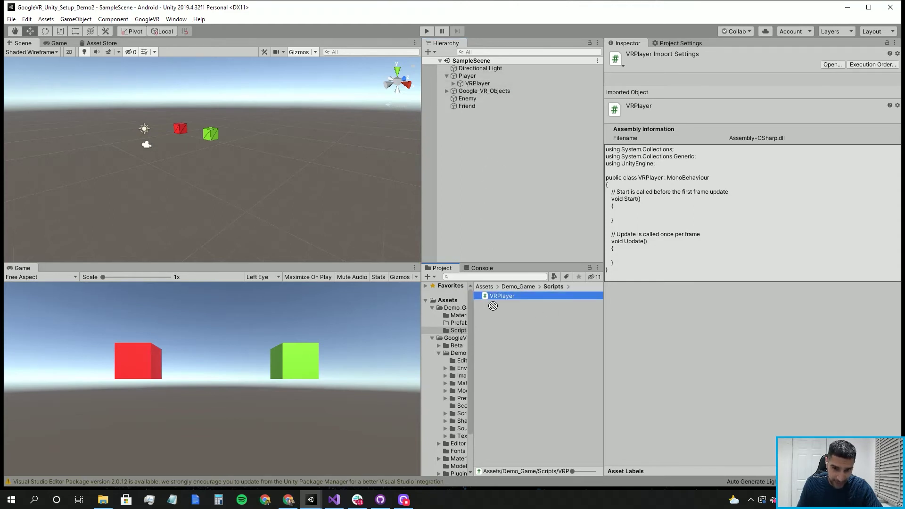
click(475, 85)
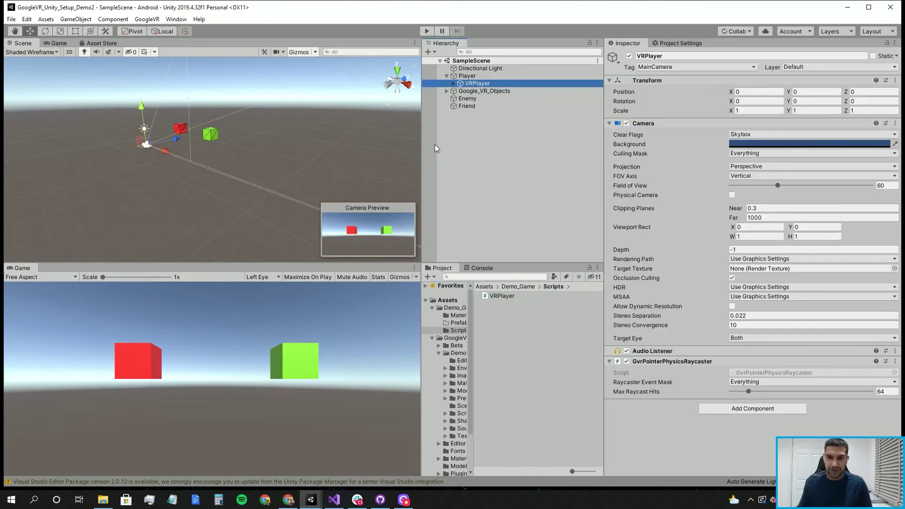
click(454, 83)
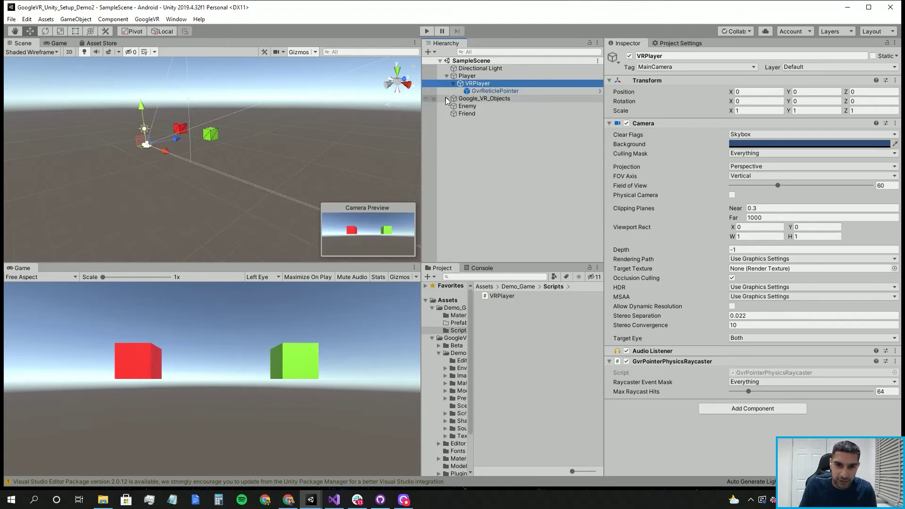
click(448, 99)
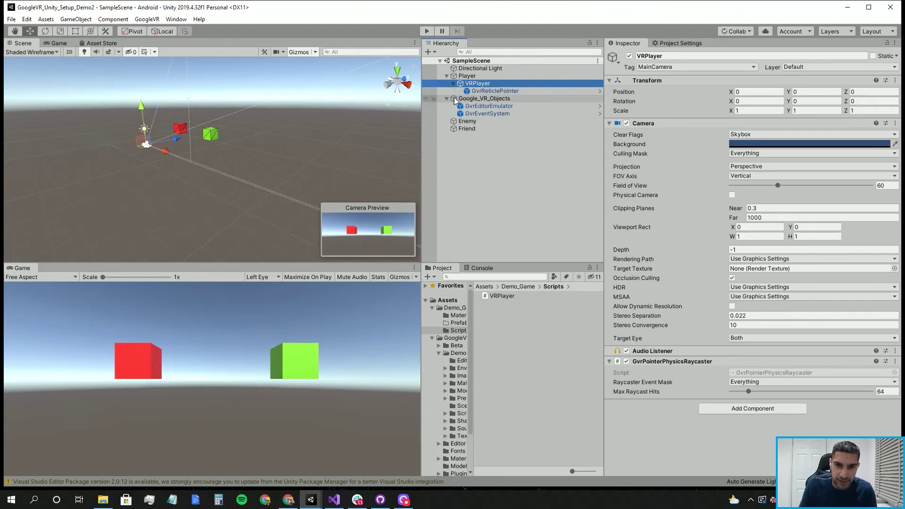
click(489, 85)
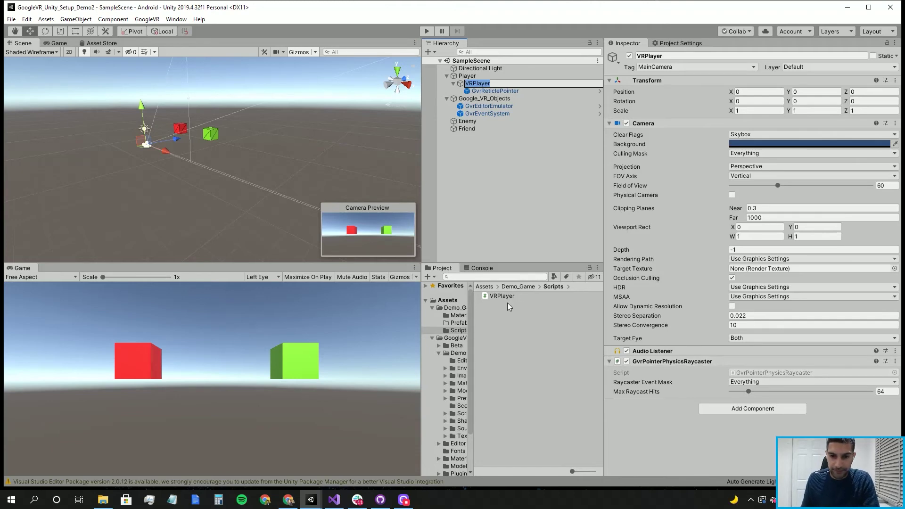
drag(499, 297, 738, 431)
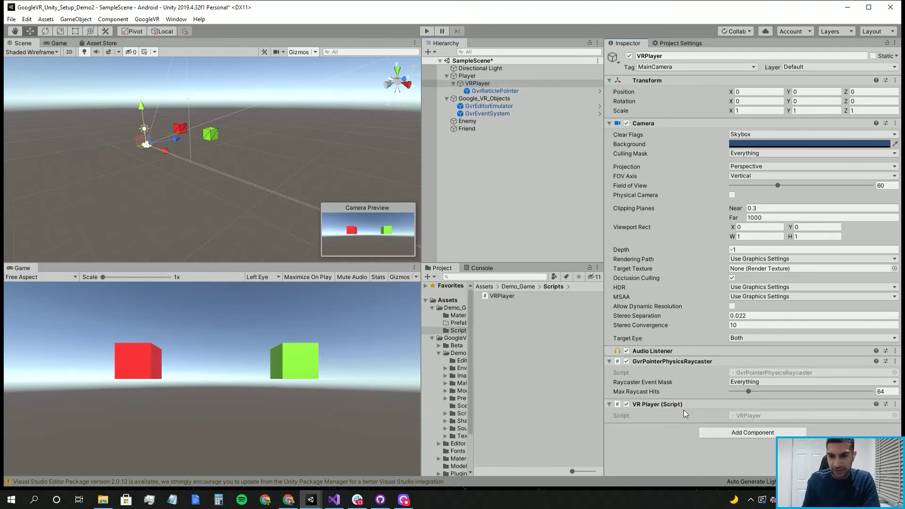
- Open the VRPlayer script in Visual Studio and go to the empty body of its Update method
double_click(745, 418)
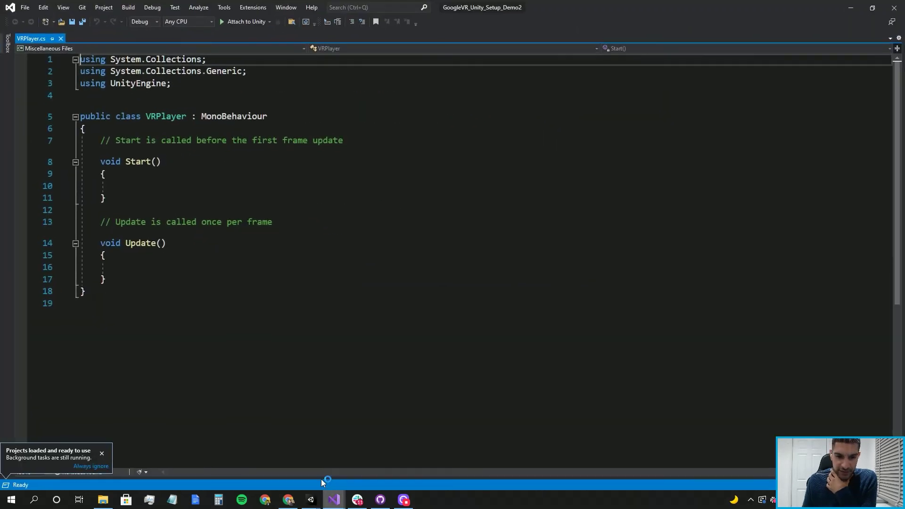
click(343, 500)
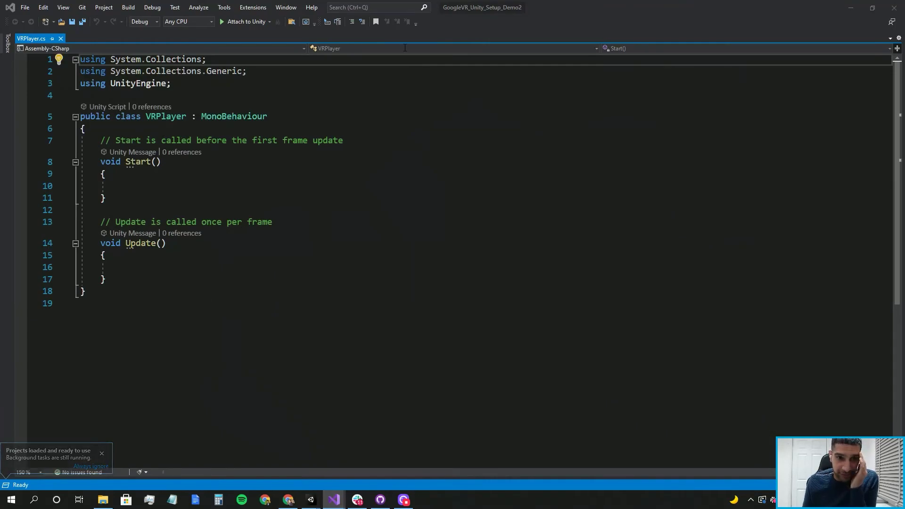
drag(529, 5, 315, 3)
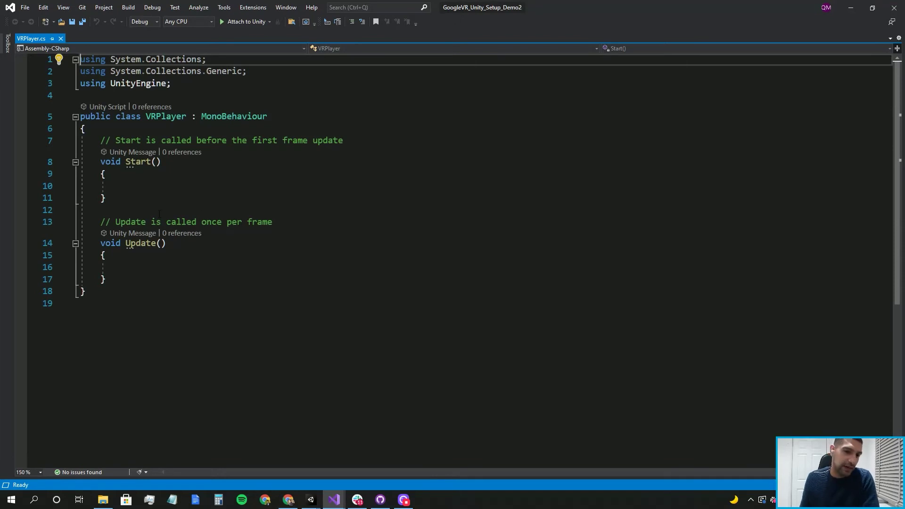
click(119, 267)
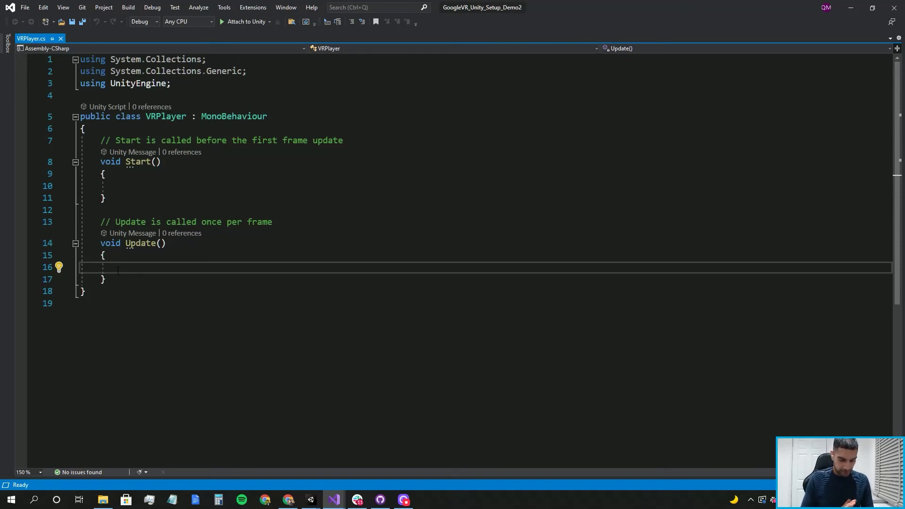
text(Ray)
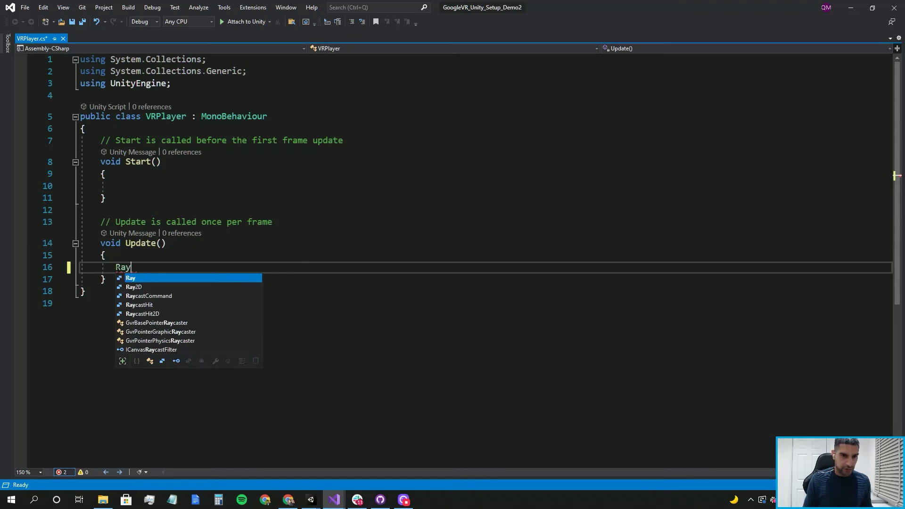
text(castCommand)
key(BackSpace)
key(BackSpace)
key(BackSpace)
key(BackSpace)
key(BackSpace)
key(BackSpace)
key(BackSpace)
key(BackSpace)
key(BackSpace)
key(BackSpace)
key(BackSpace)
key(BackSpace)
key(BackSpace)
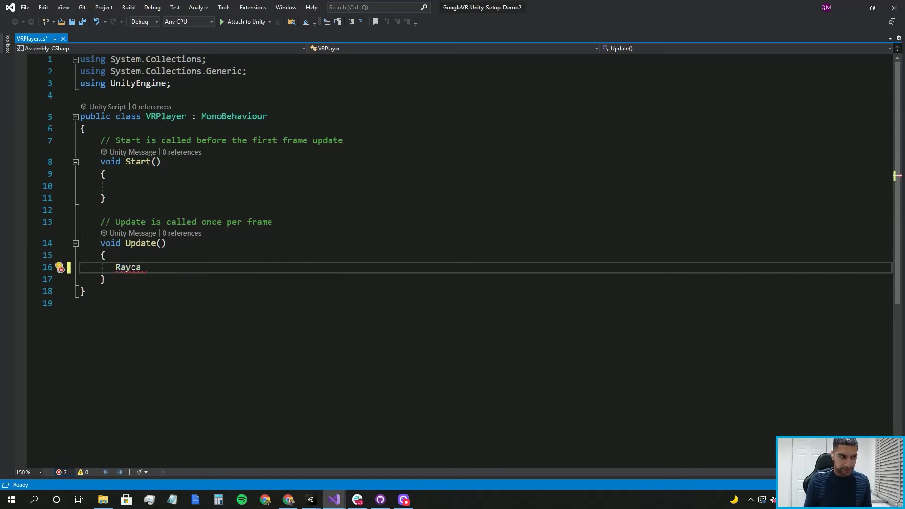
key(BackSpace)
key(BackSpace)
- Declare a RaycastHit variable named hit inside the Update method
text(RaycastHit)
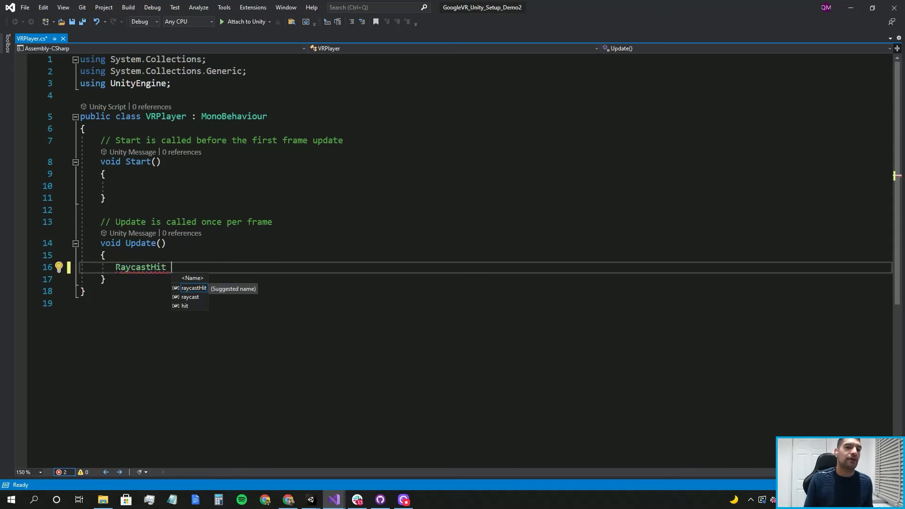
text( hit)
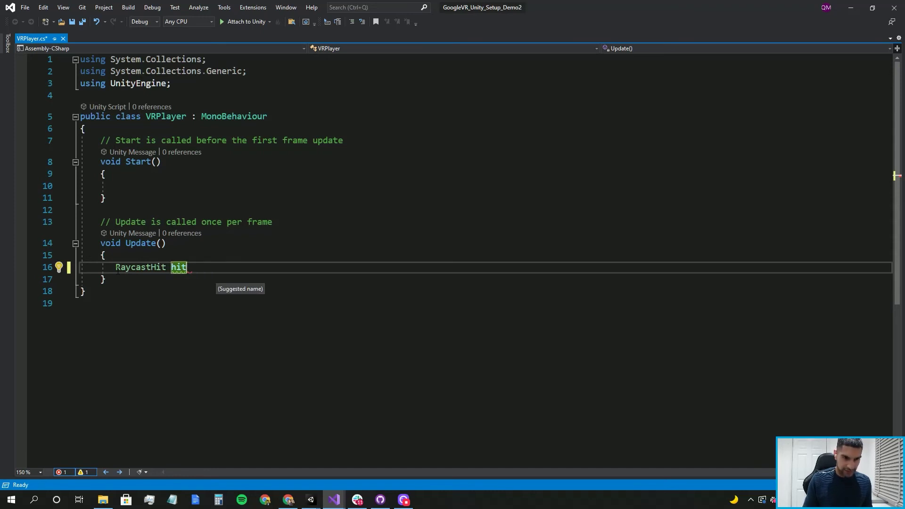
text(;)
key(BackSpace)
key(BackSpace)
key(BackSpace)
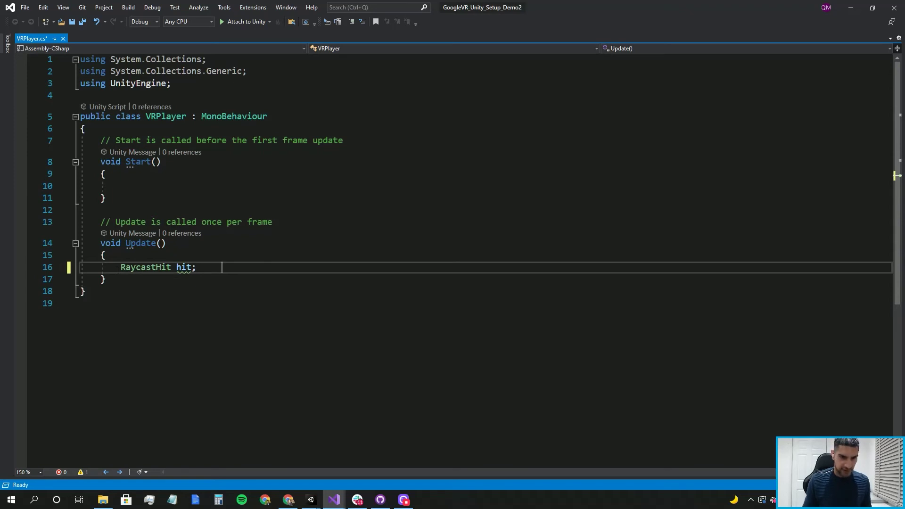
- Comment the hit declaration with "Local Raycast (laser) variable and the results will be stored in hit"
text(//)
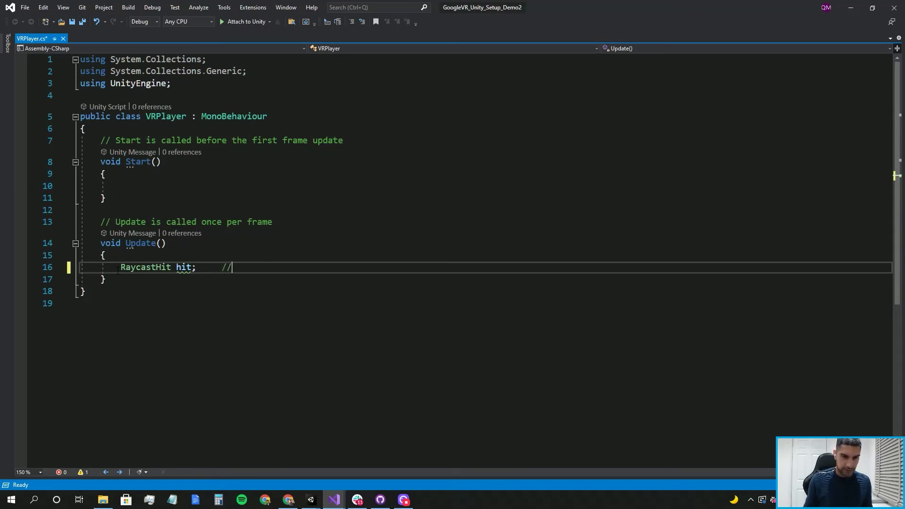
text(Local )
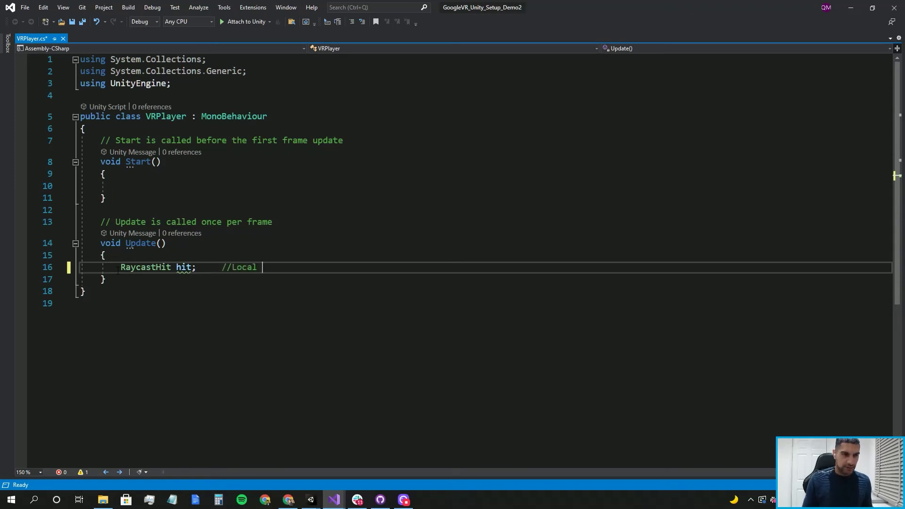
text(Raycast )
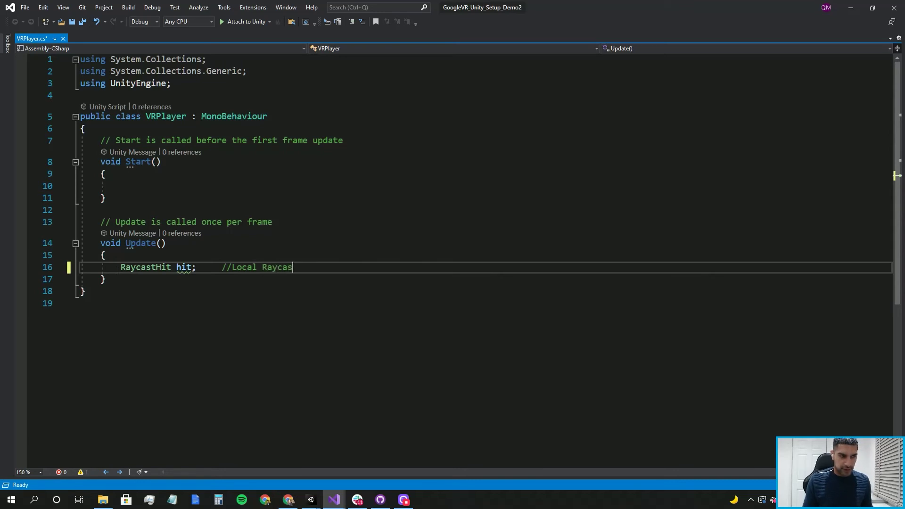
text((laser))
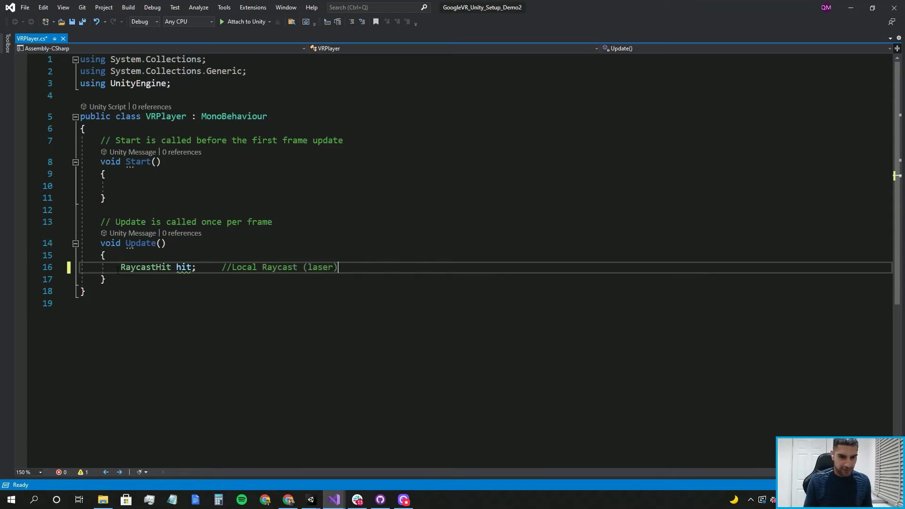
text( varia)
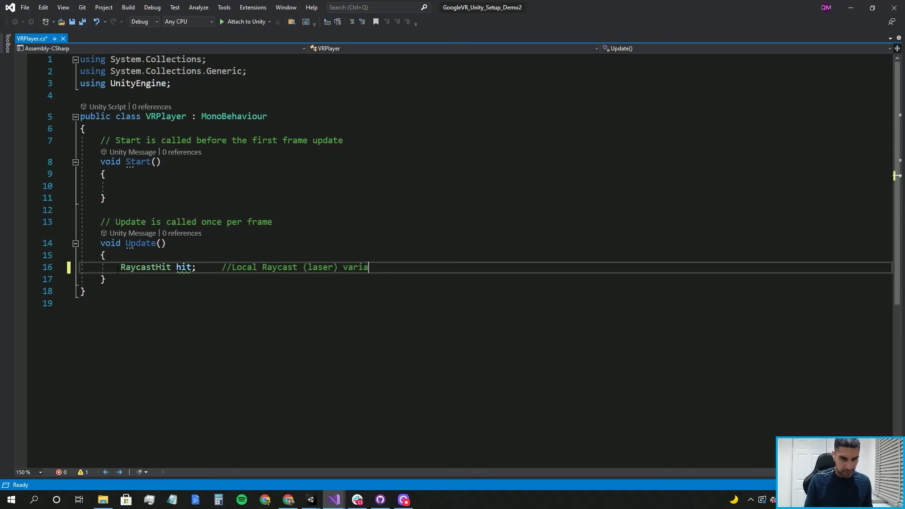
text(ble)
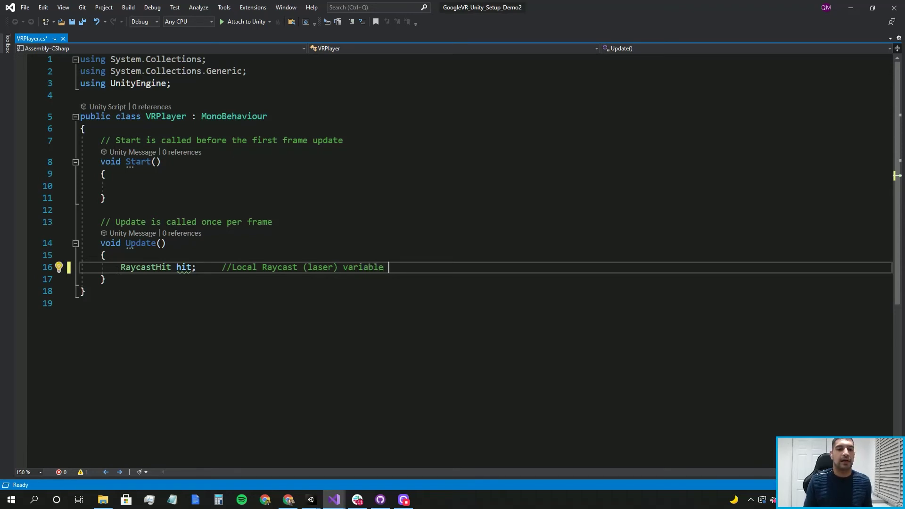
text( and the resu)
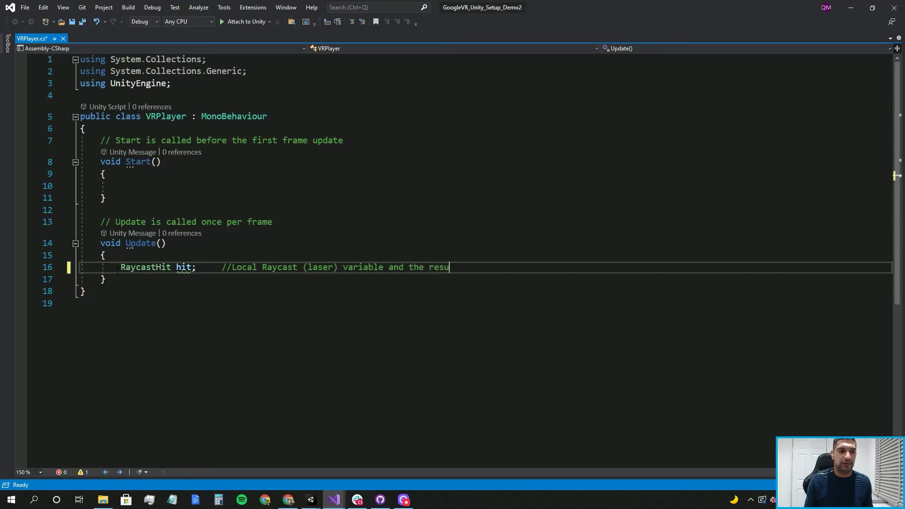
text(lts will be store)
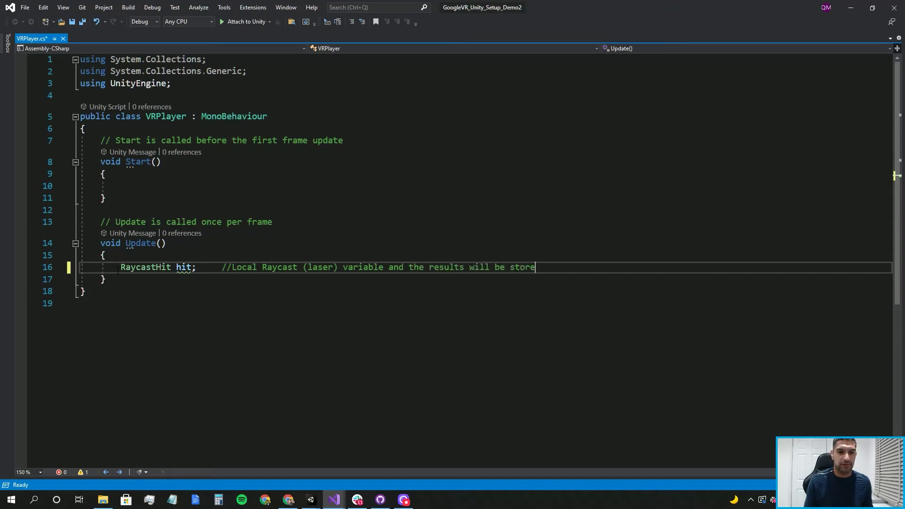
text(d in hit)
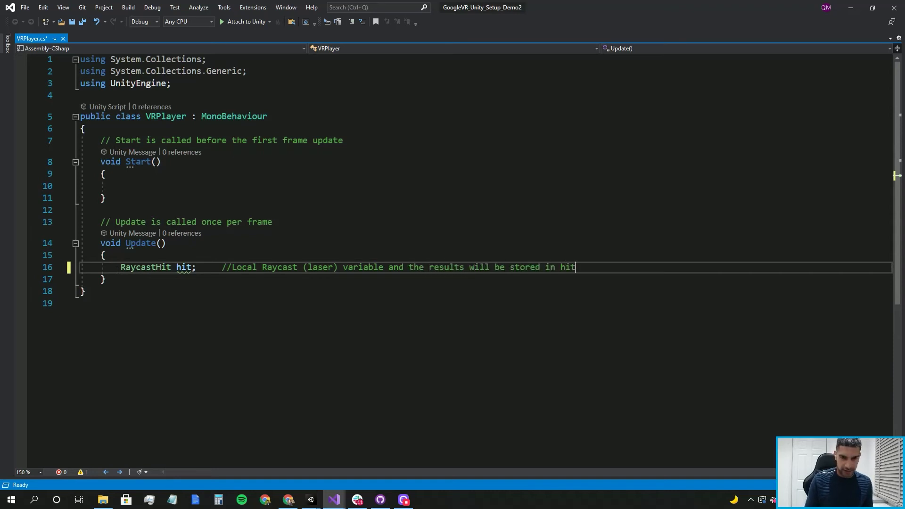
- Add blank lines below the hit declaration in Update, clearing the leftover comment slashes
key(Return)
key(Return)
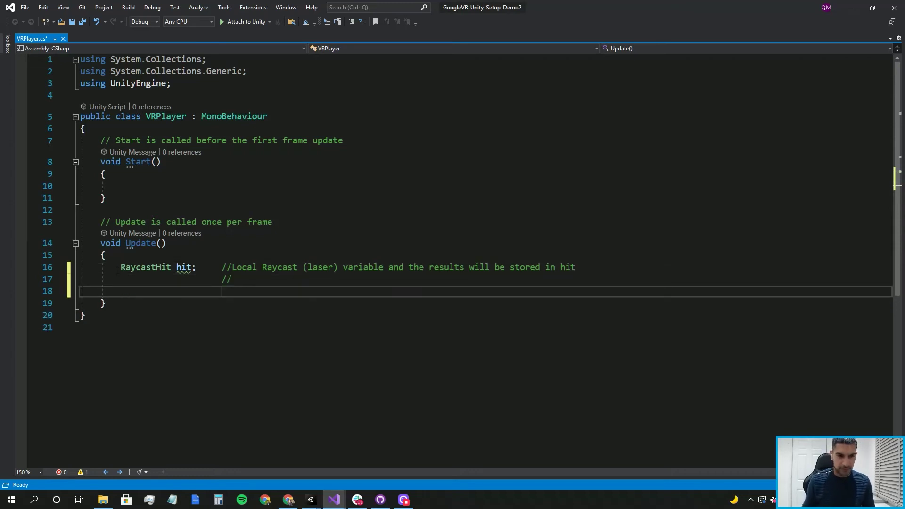
key(Up)
key(BackSpace)
key(BackSpace)
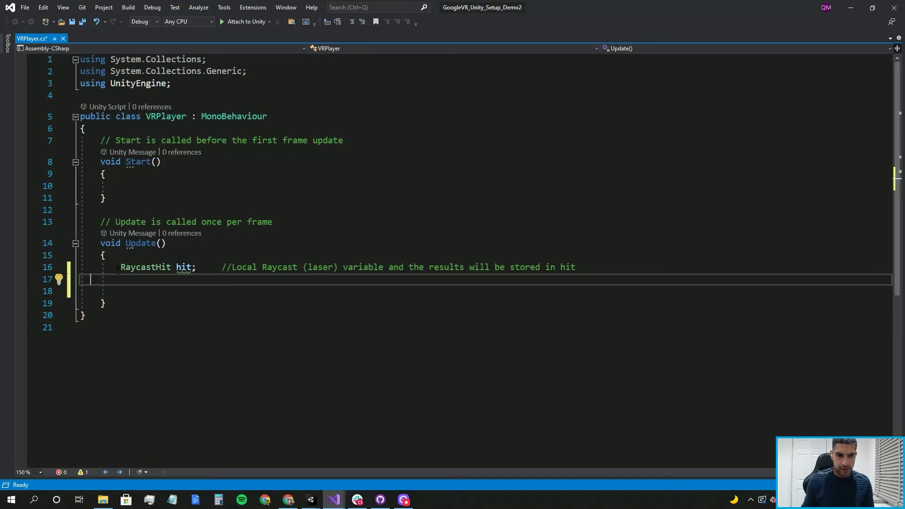
key(Home)
key(Left)
key(Left)
key(Return)
key(Return)
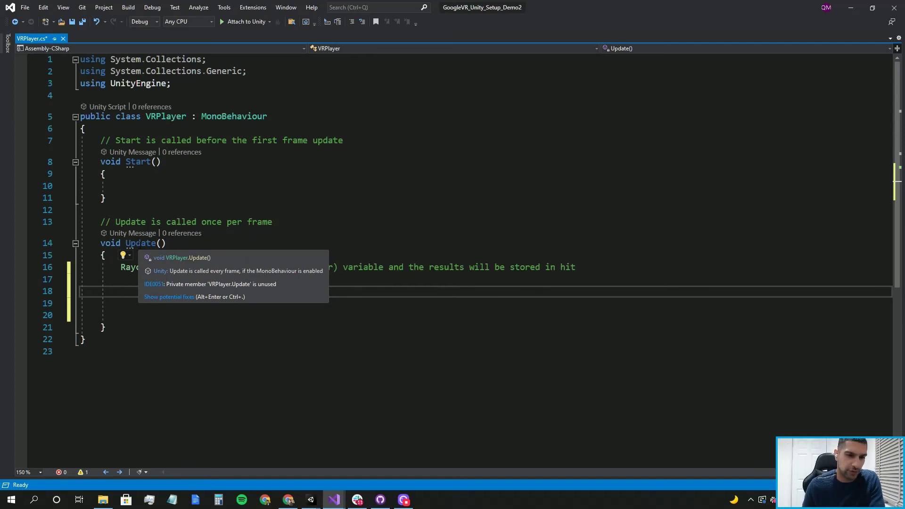
drag(99, 245, 164, 340)
click(163, 340)
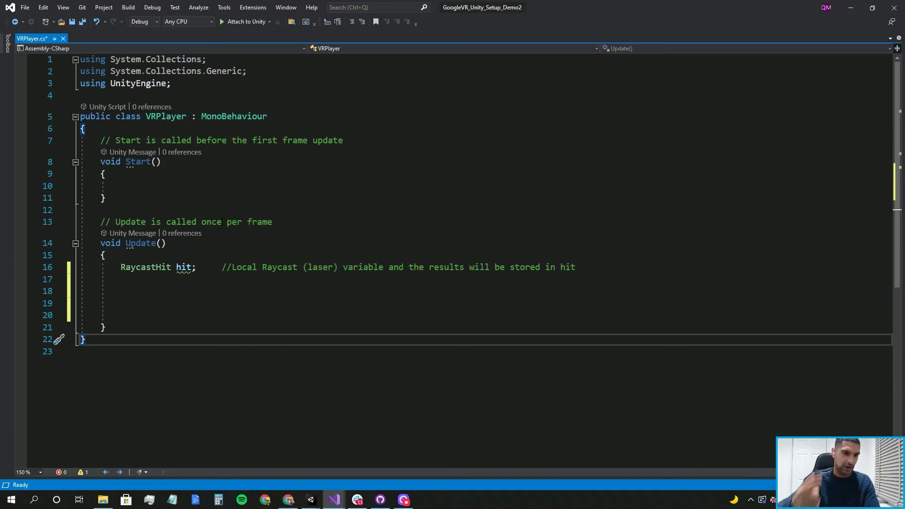
drag(142, 210, 98, 163)
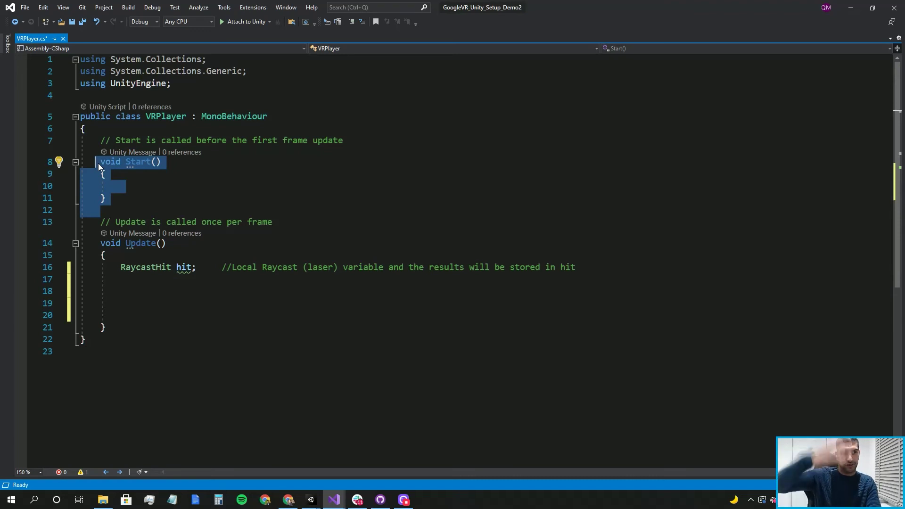
click(161, 303)
click(157, 288)
mouse_move(133, 269)
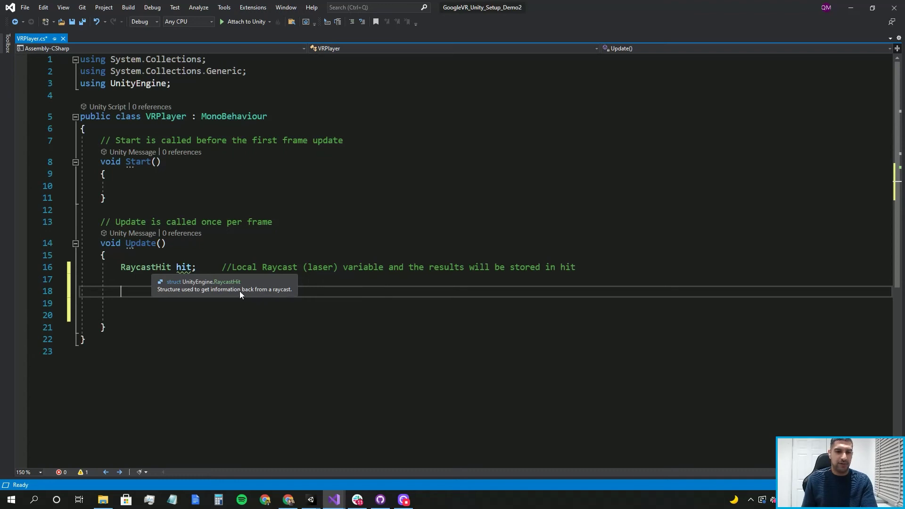
mouse_move(184, 268)
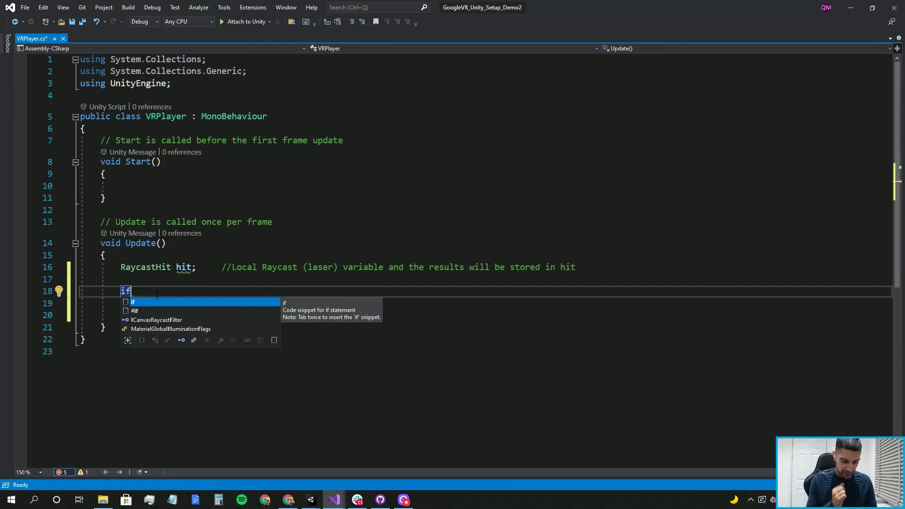
- Write a placeholder if statement with QUESTION as its condition and SOLUTION / ACTION as its body, and delete it
text(())
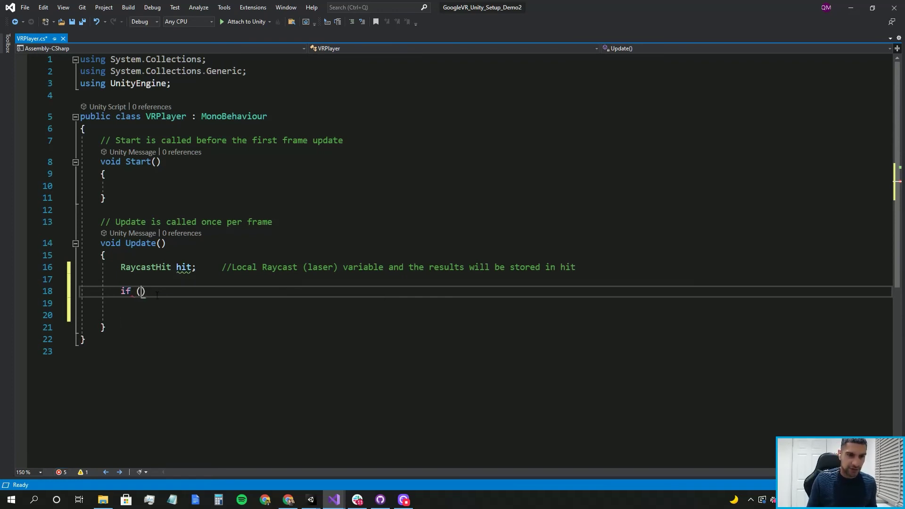
text( {)
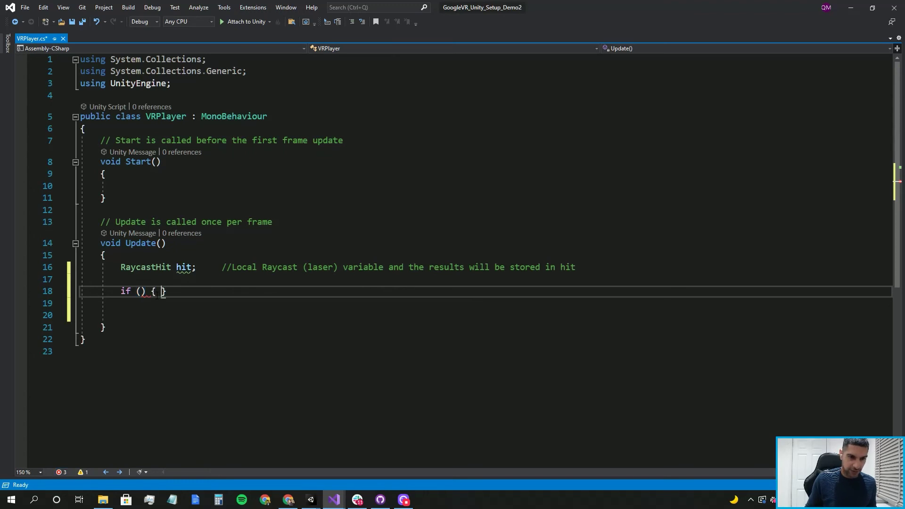
key(Return)
key(Up)
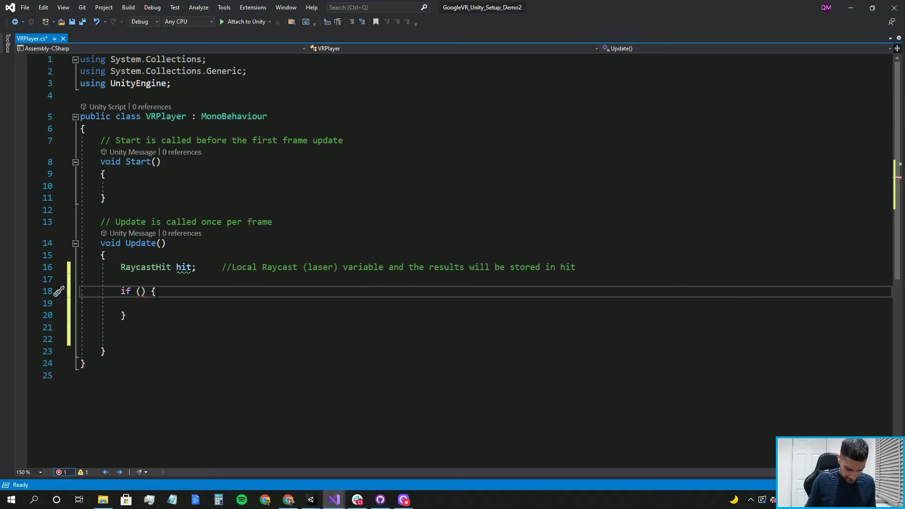
text(QUESTION)
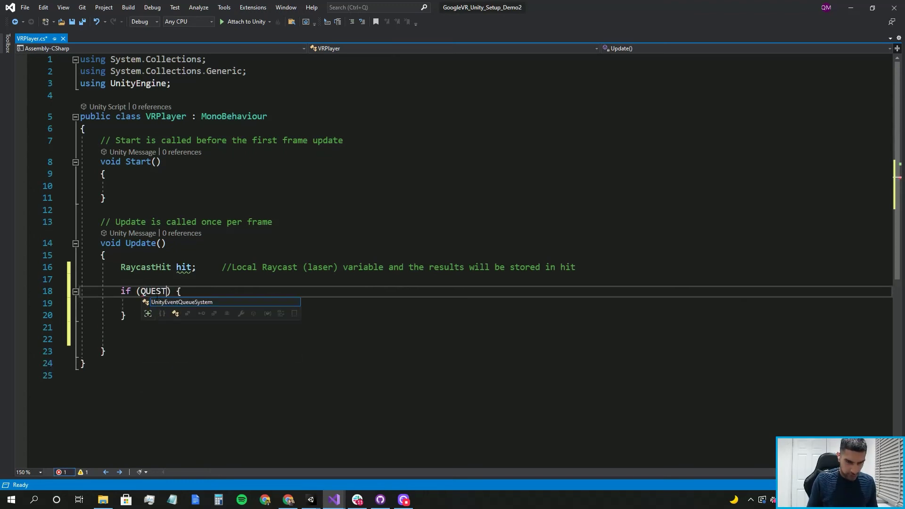
key(Escape)
key(Down)
text(SOLU)
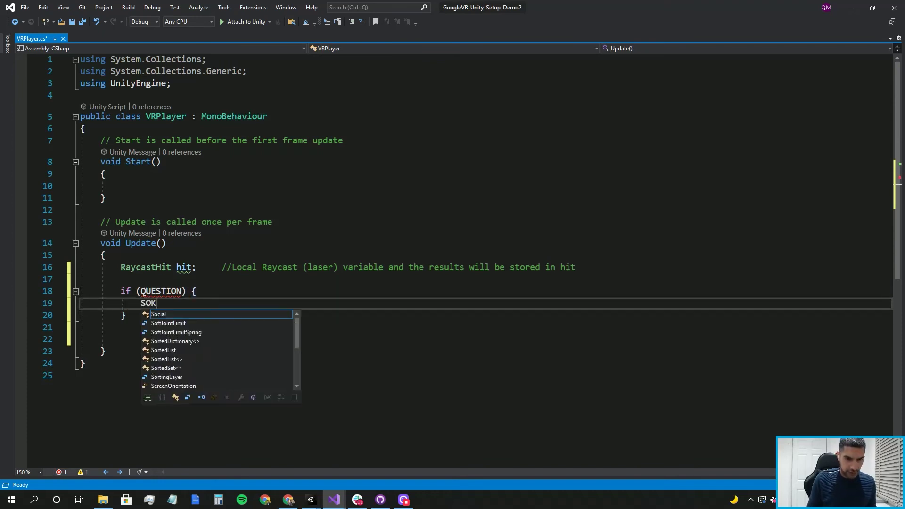
text(T)
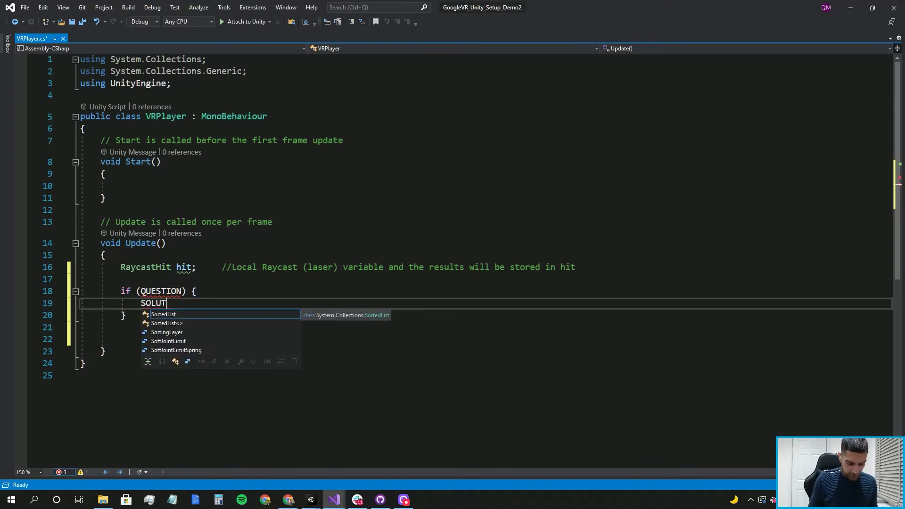
text(ION / ACTION)
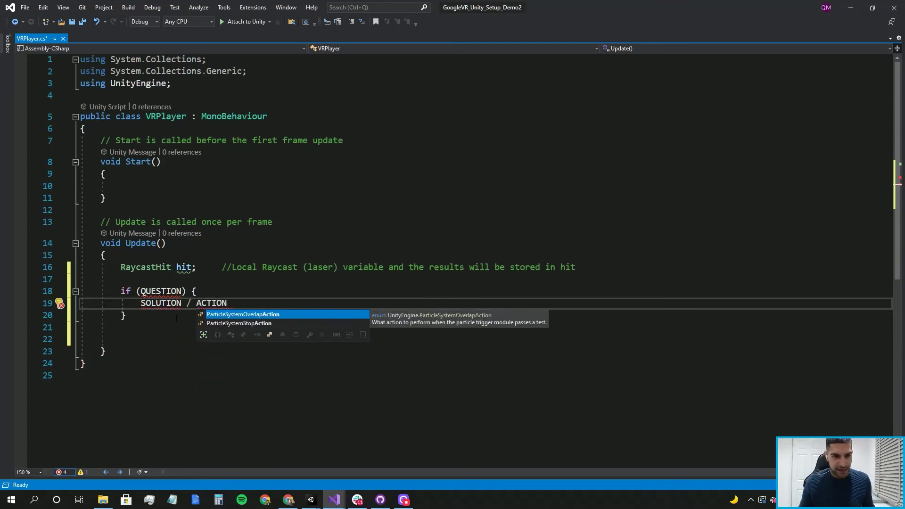
drag(177, 319, 117, 289)
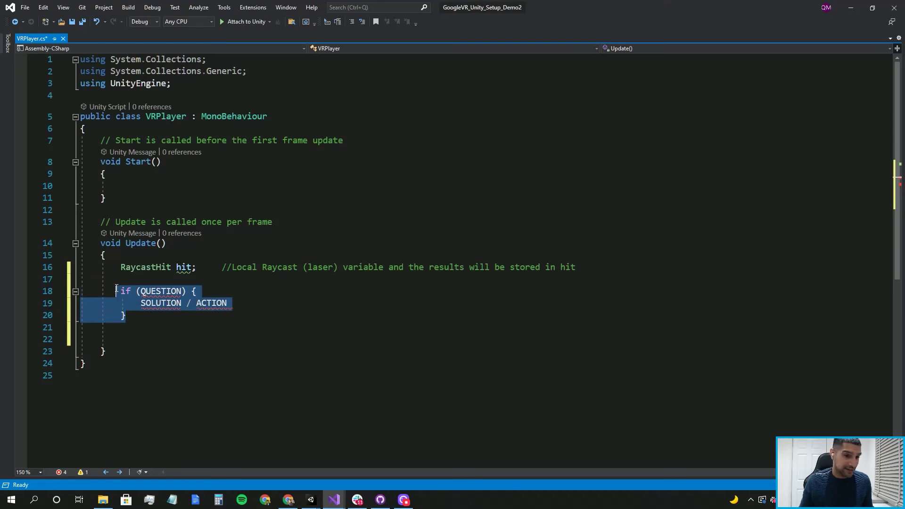
key(BackSpace)
- Add an if statement below the hit declaration with an empty Physics.Raycast() call as its condition and an empty braced body
text(if (ph)
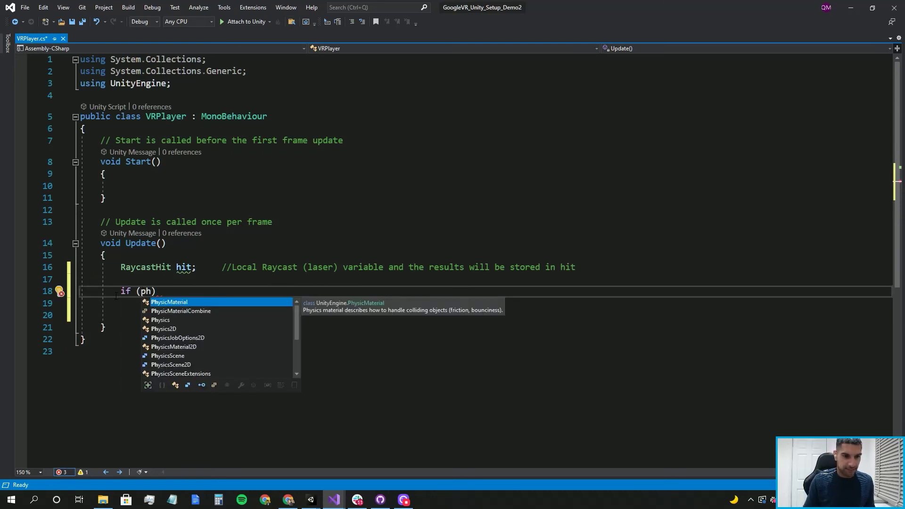
text(ysics)
key(Tab)
text(.Ray)
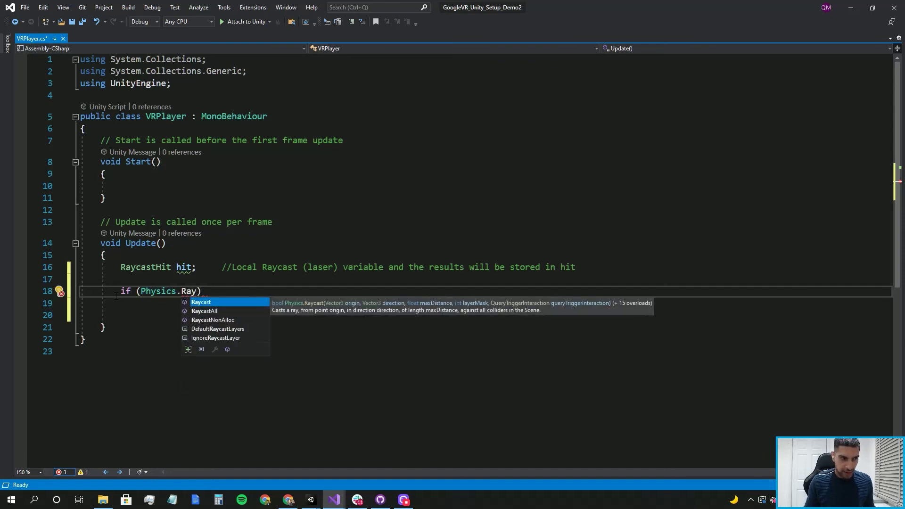
key(Tab)
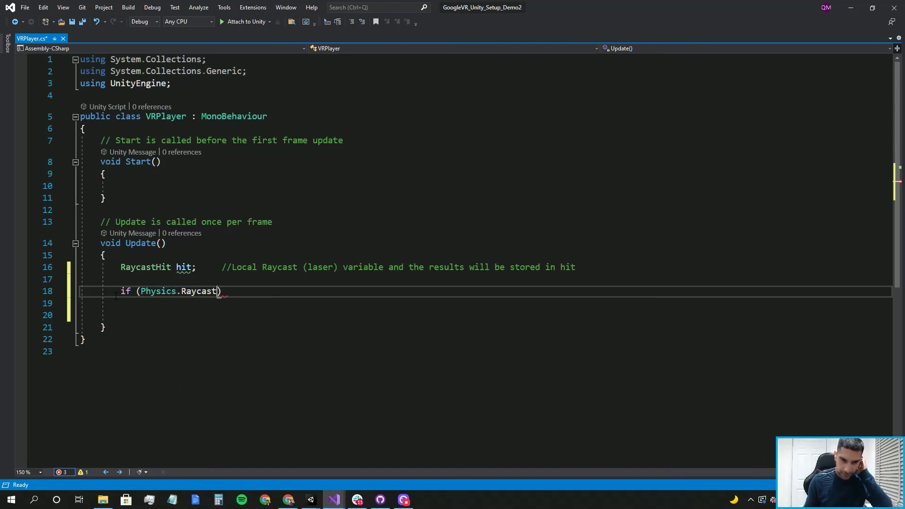
text(()
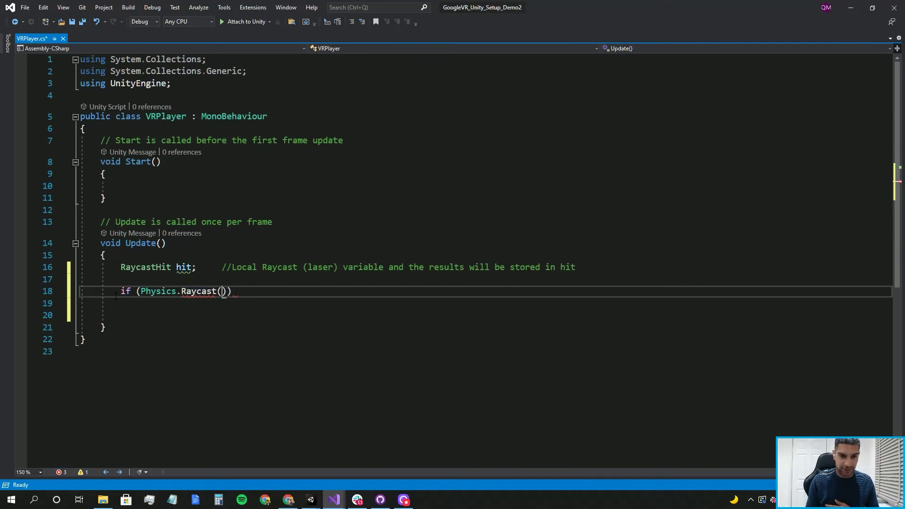
key(Right)
key(Right)
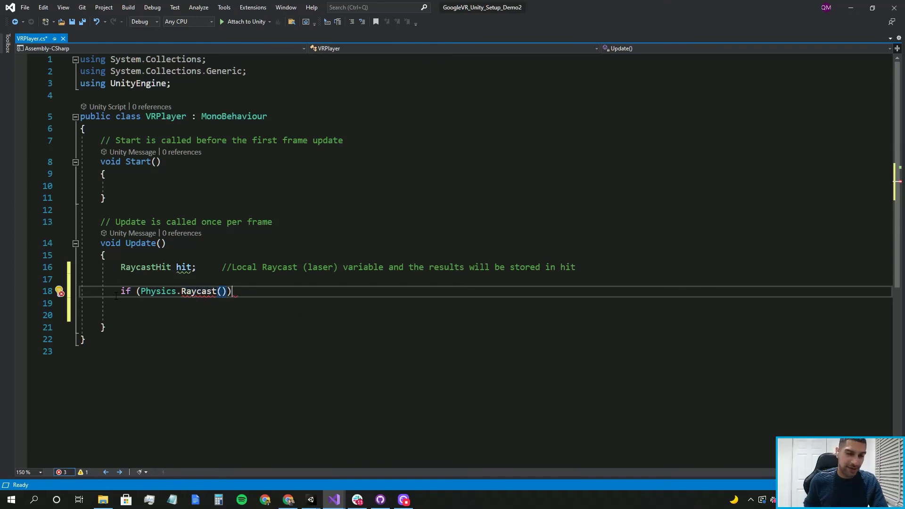
text({)
key(Return)
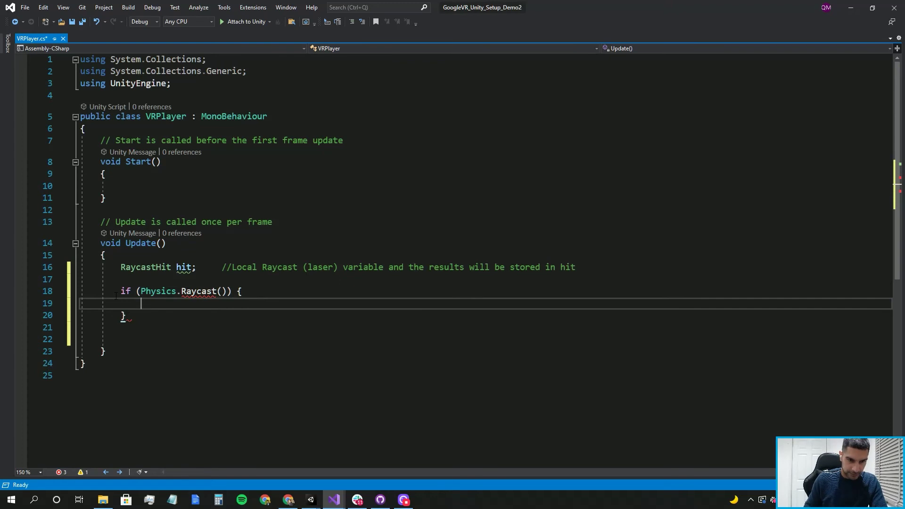
- Pass transform.position as the origin argument of the Physics.Raycast call
mouse_move(200, 293)
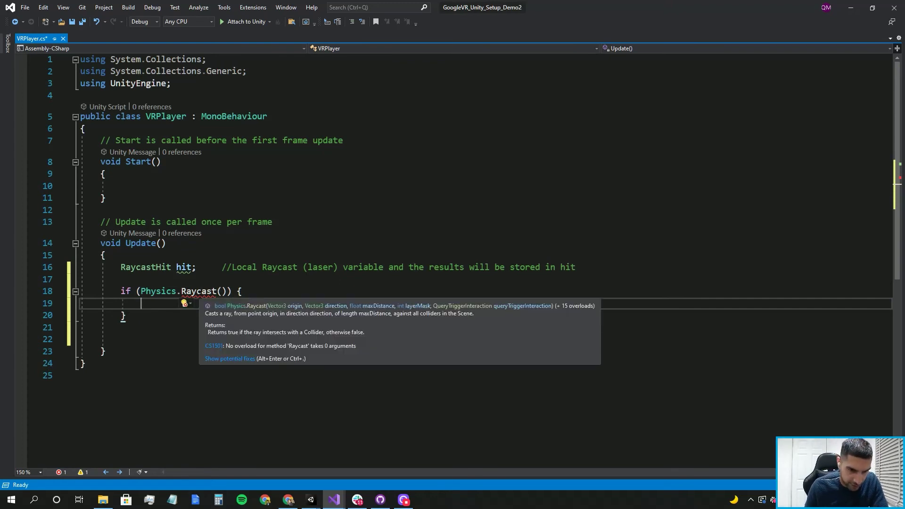
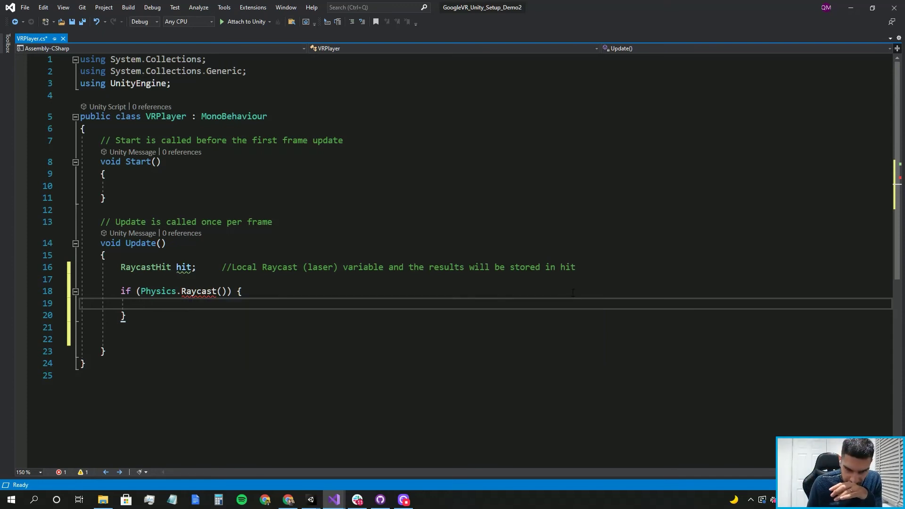
click(222, 292)
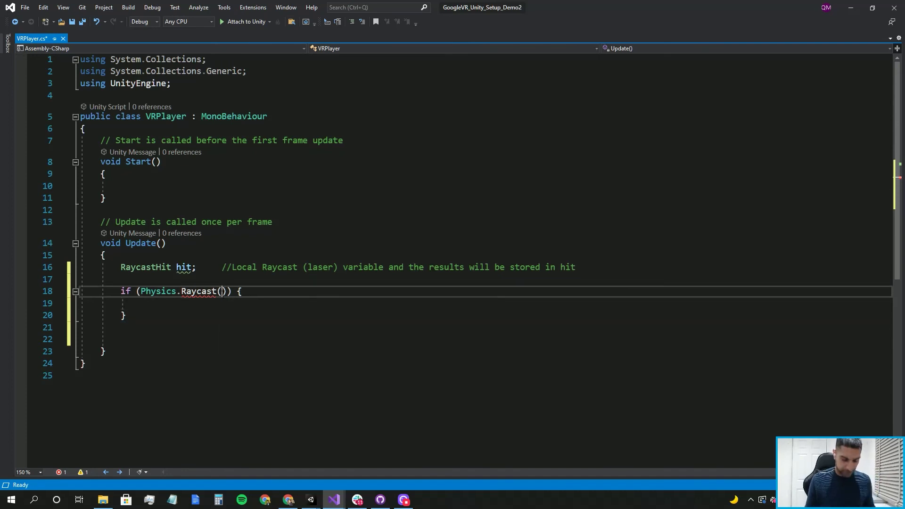
text(transform.p)
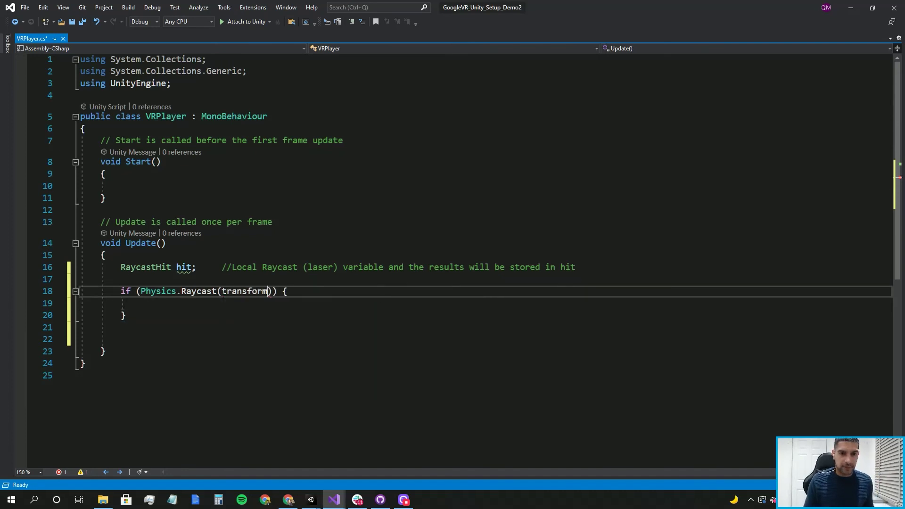
text(osition)
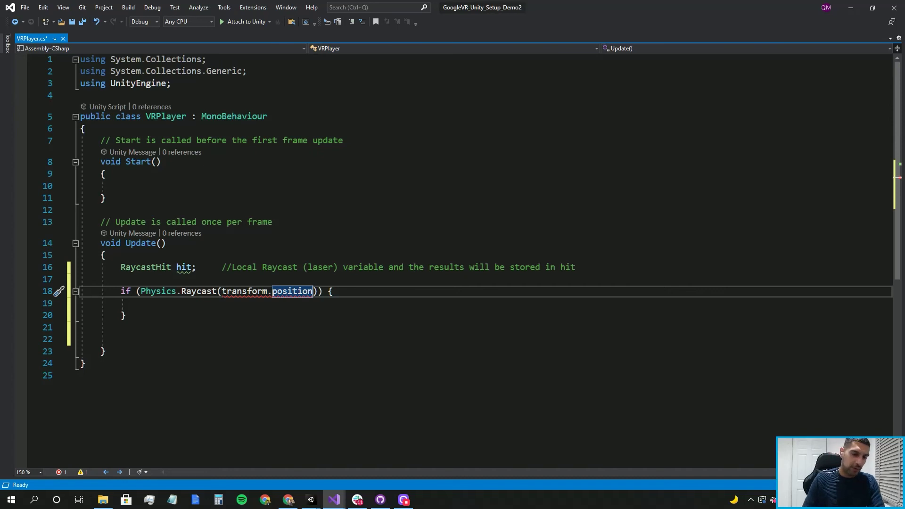
- Pass transform.forward as the direction argument of the Physics.Raycast call, followed by a comma for the next argument
text(, )
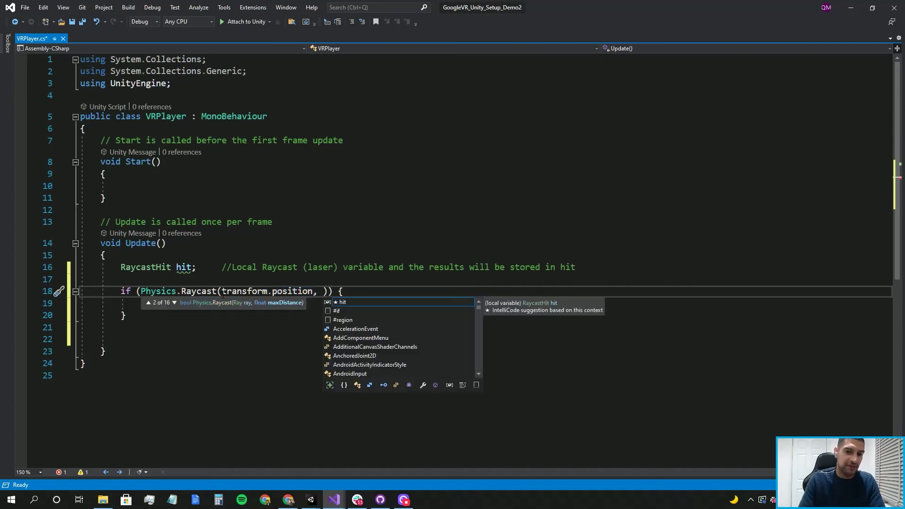
text(transform.)
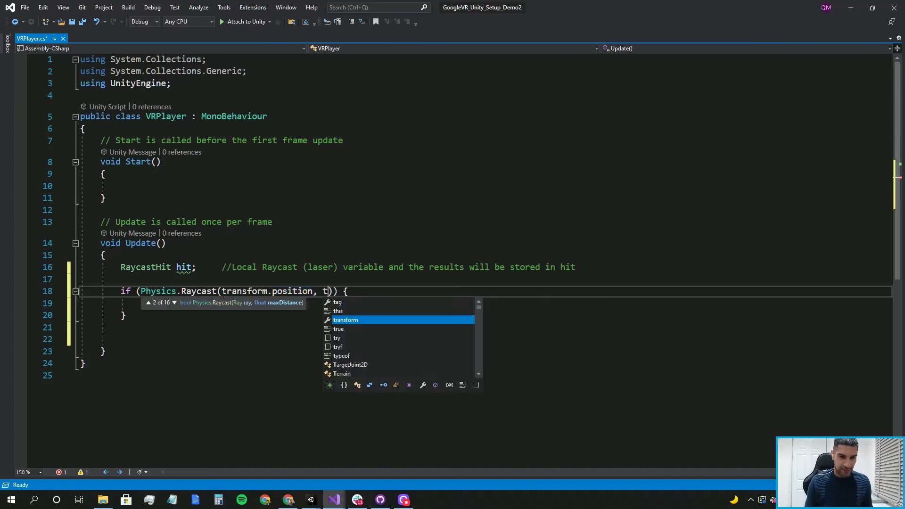
text(fo)
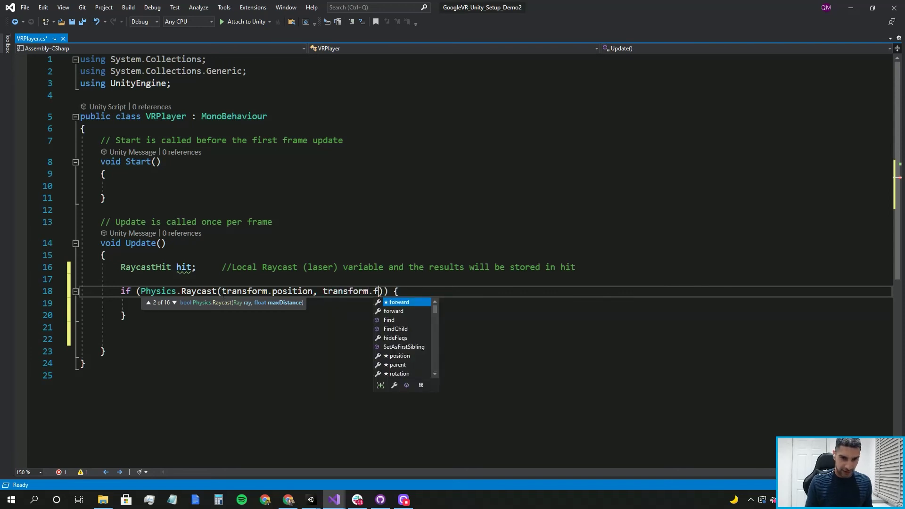
key(Tab)
text(,)
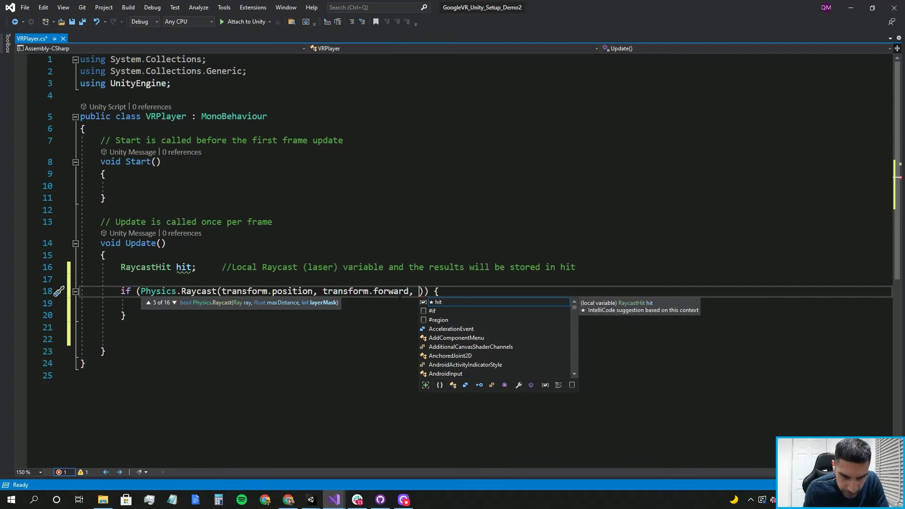
click(400, 298)
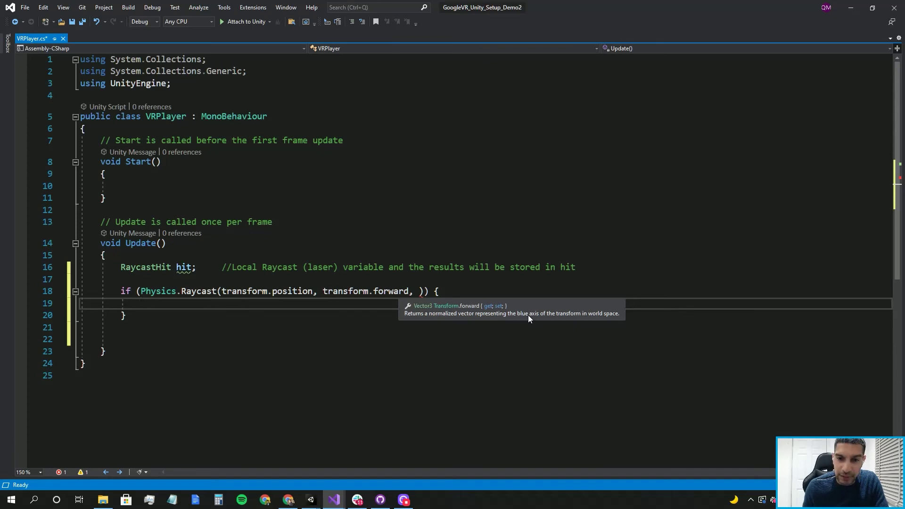
- Switch to the GoogleVR_Unity_Setup_Demo2 project in Unity, try moving the VRPlayer camera by its blue forward axis, and undo the moves
click(310, 500)
click(363, 446)
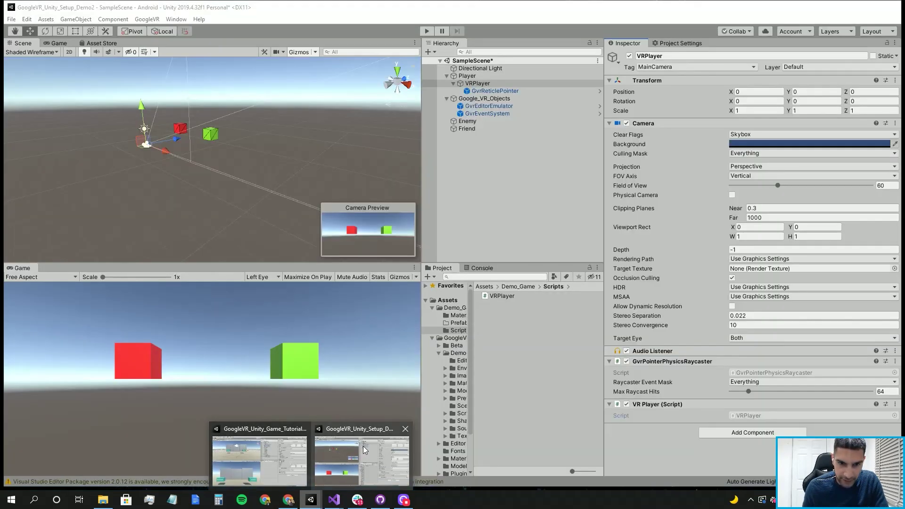
middle_drag(153, 165, 173, 186)
alt+drag(162, 172, 112, 151)
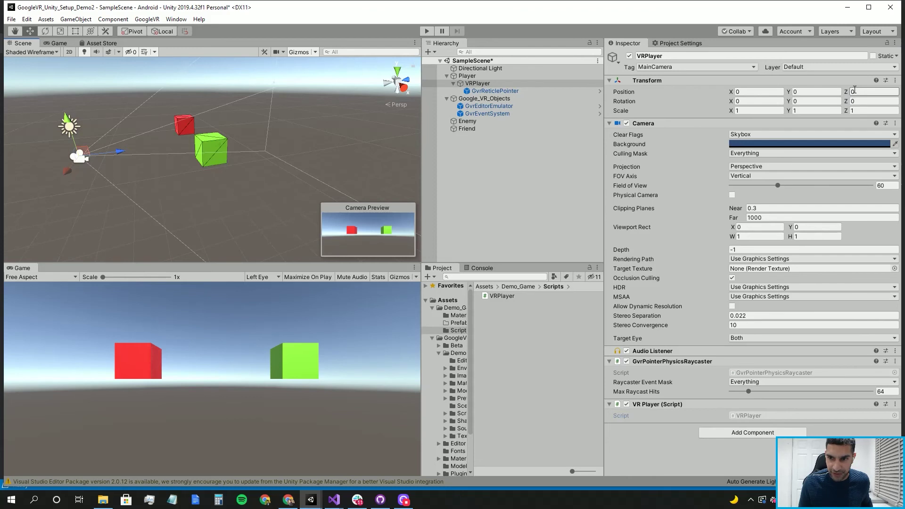
drag(115, 150, 140, 199)
key(ctrl+z)
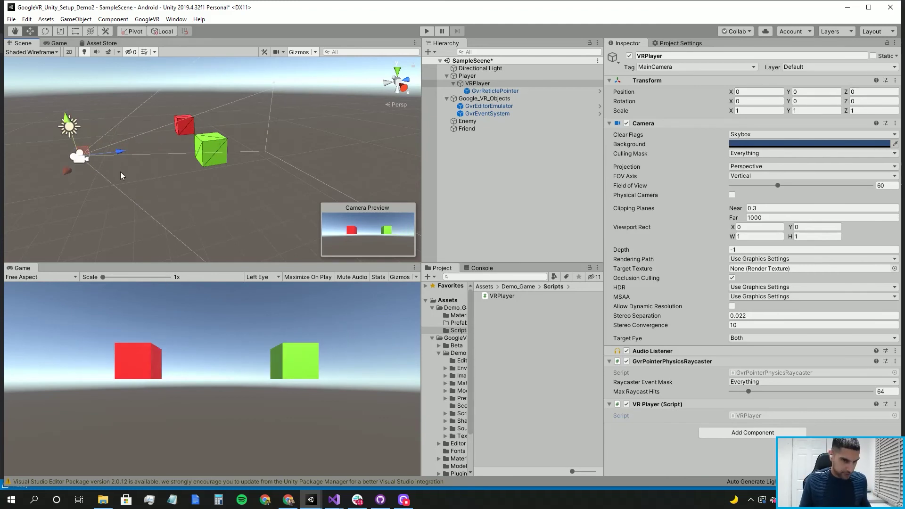
drag(118, 151, 188, 176)
key(ctrl+z)
key(ctrl+z)
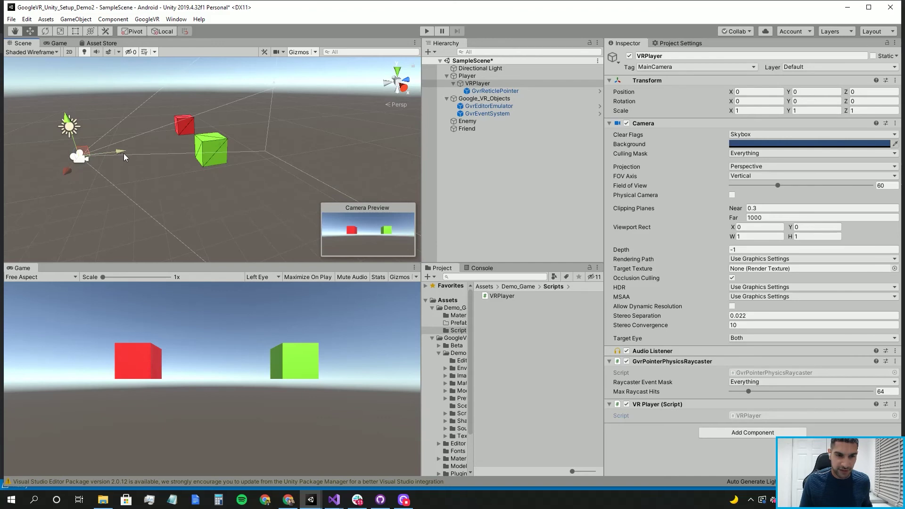
- Create a 3D cube as a child of VRPlayer and scale it down uniformly to about 0.38
right_click(472, 83)
mouse_move(512, 183)
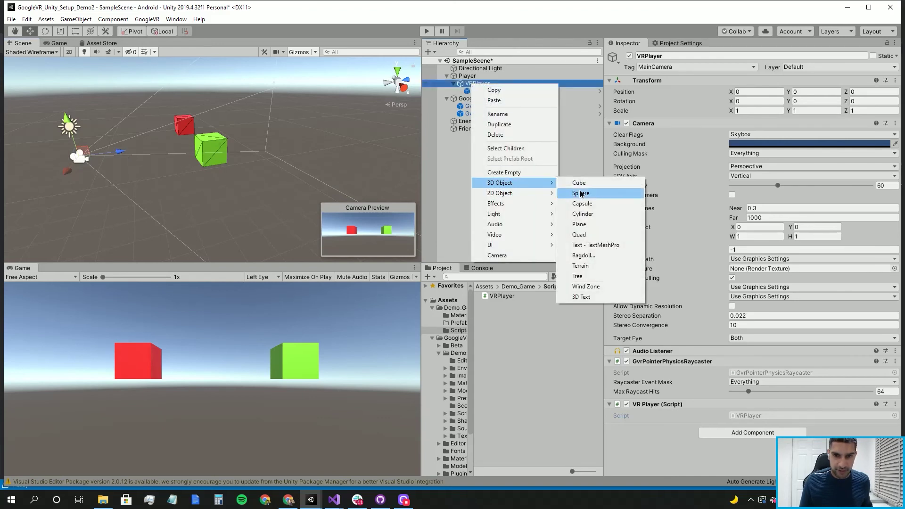
click(581, 184)
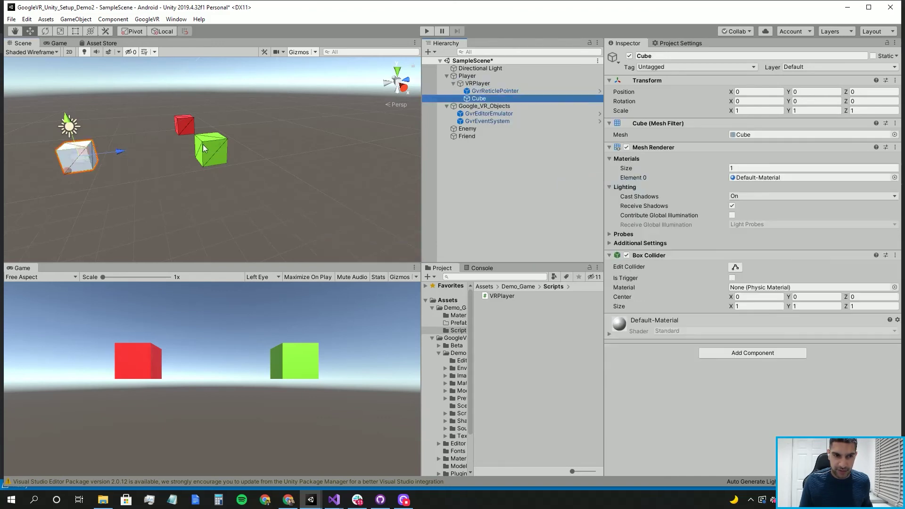
click(61, 31)
drag(80, 157, 81, 184)
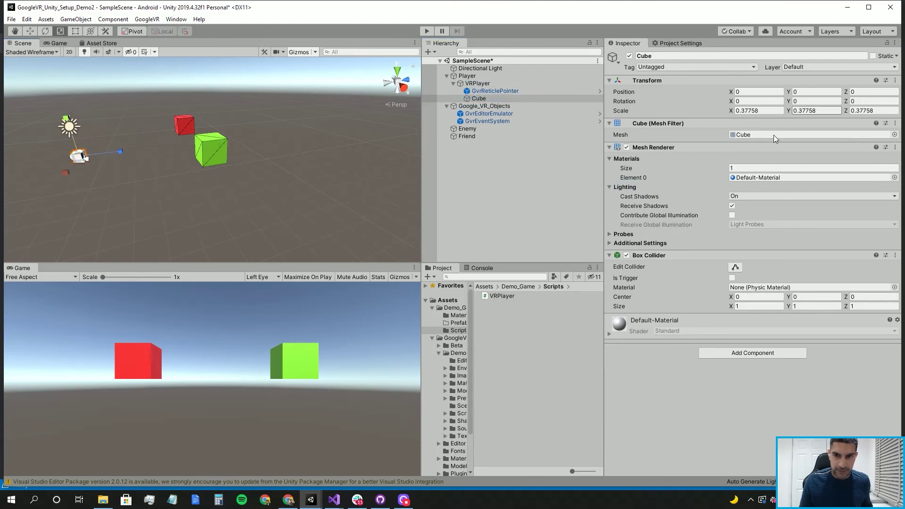
- Tilt the child cube to -5.9 on X, try moving it along its forward axis, and delete it
drag(732, 101, 603, 91)
click(30, 31)
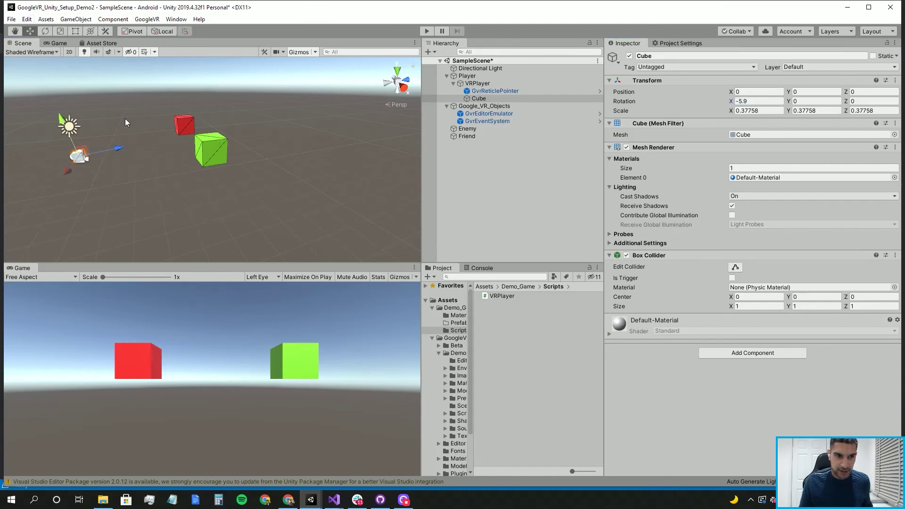
drag(114, 152, 297, 113)
drag(432, 161, 137, 138)
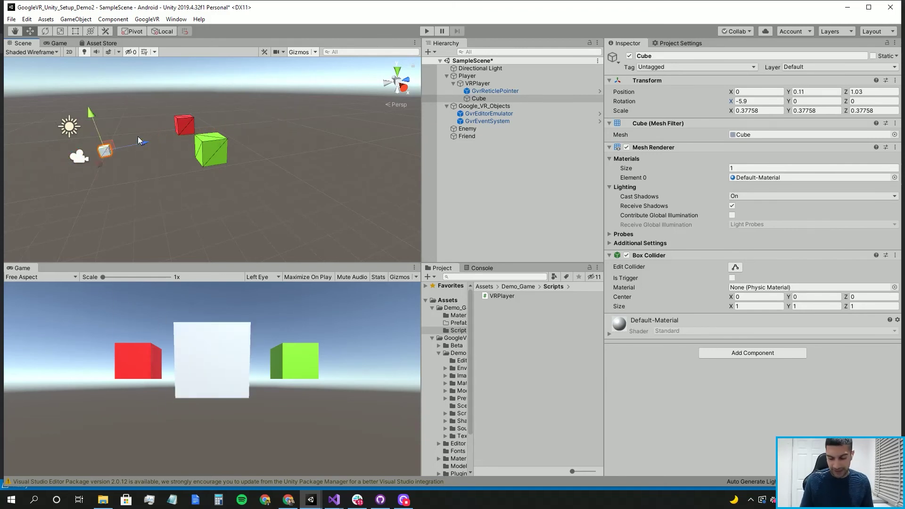
key(Delete)
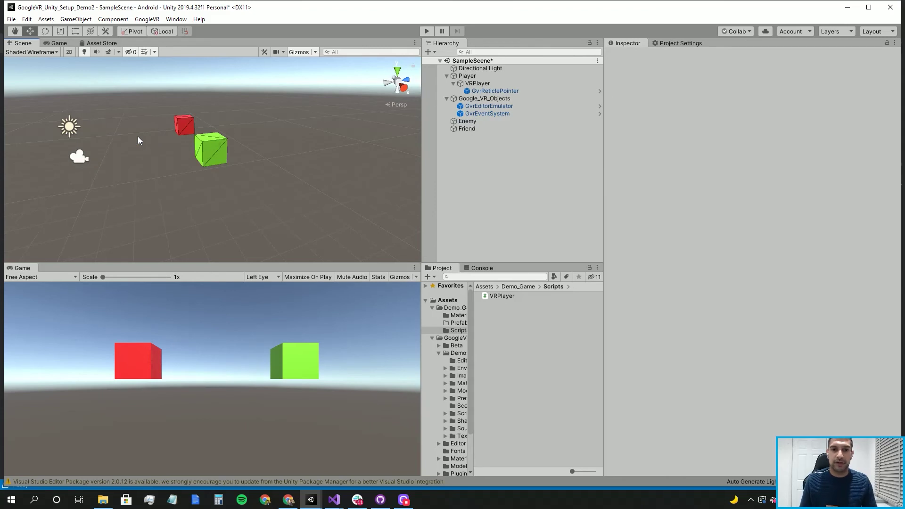
- Inspect the VRPlayer camera and its parent Player object, and clear the selection
click(77, 155)
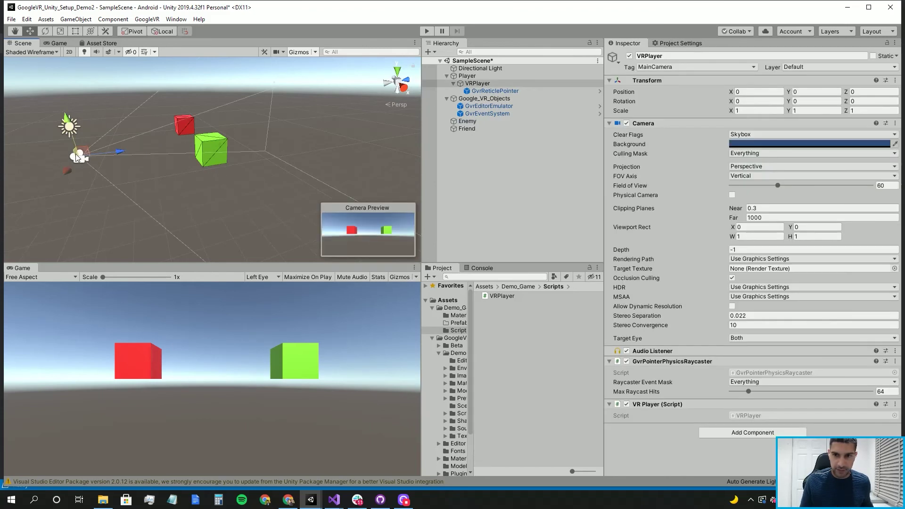
click(492, 76)
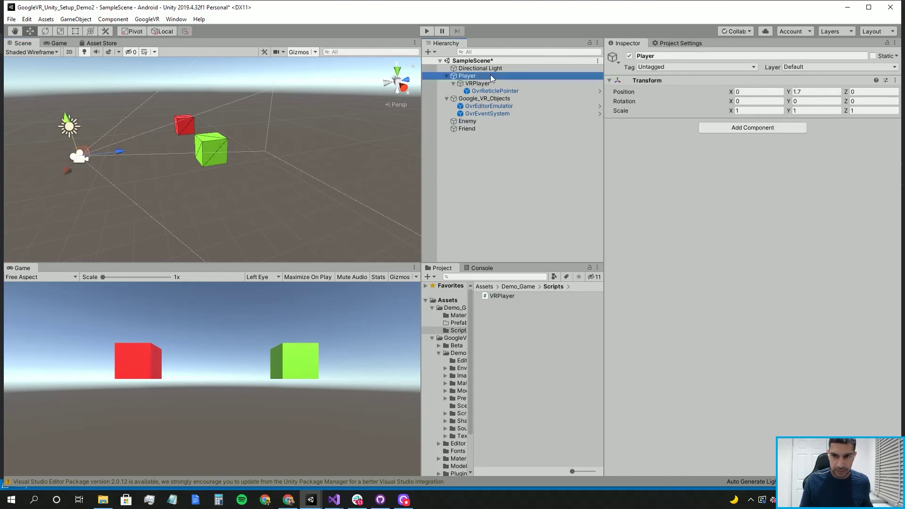
click(260, 200)
- Return to the VRPlayer script in Visual Studio and pass out hit as the third argument of the Physics.Raycast call
click(340, 507)
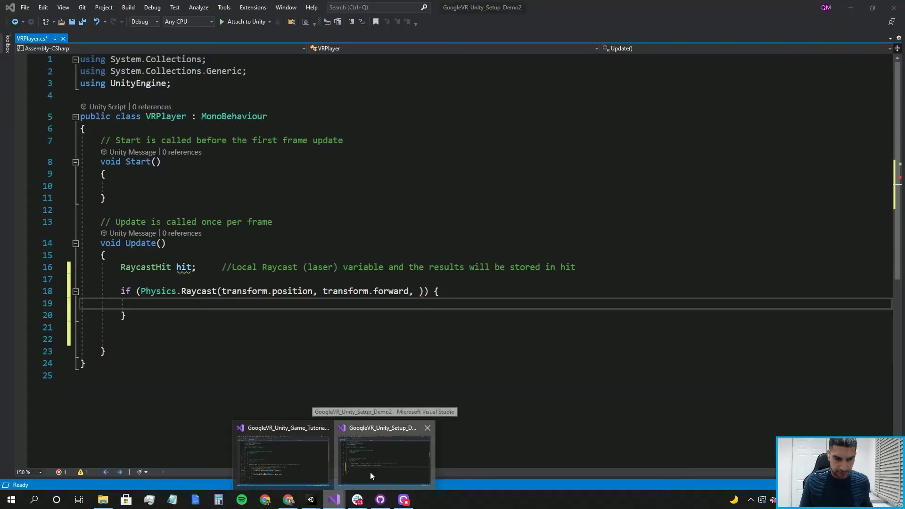
click(369, 471)
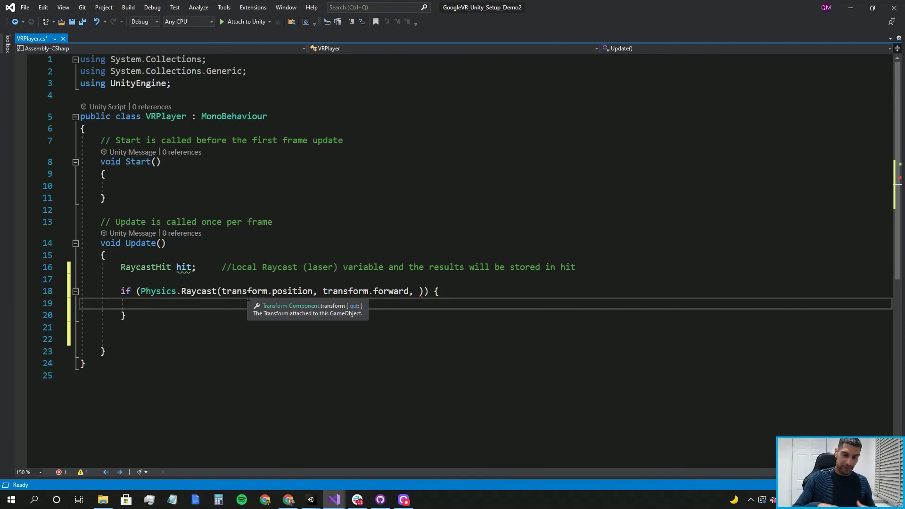
drag(141, 117, 190, 119)
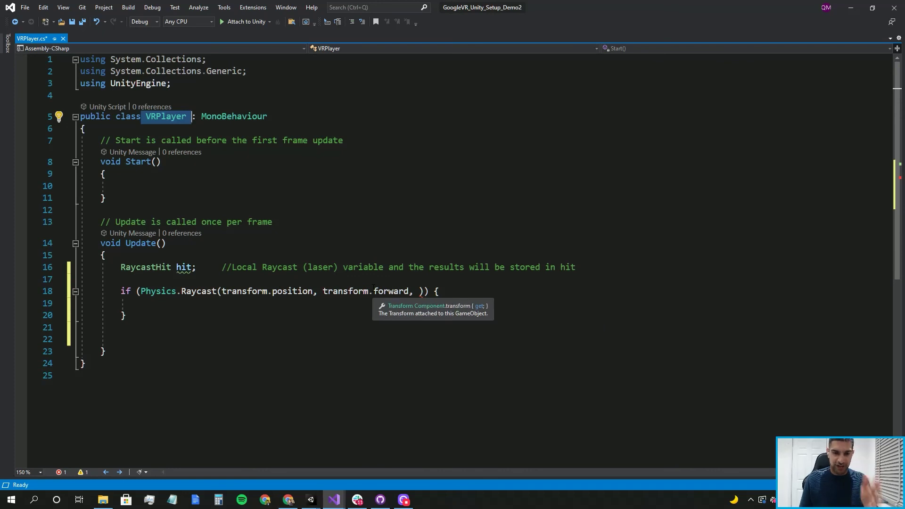
click(414, 291)
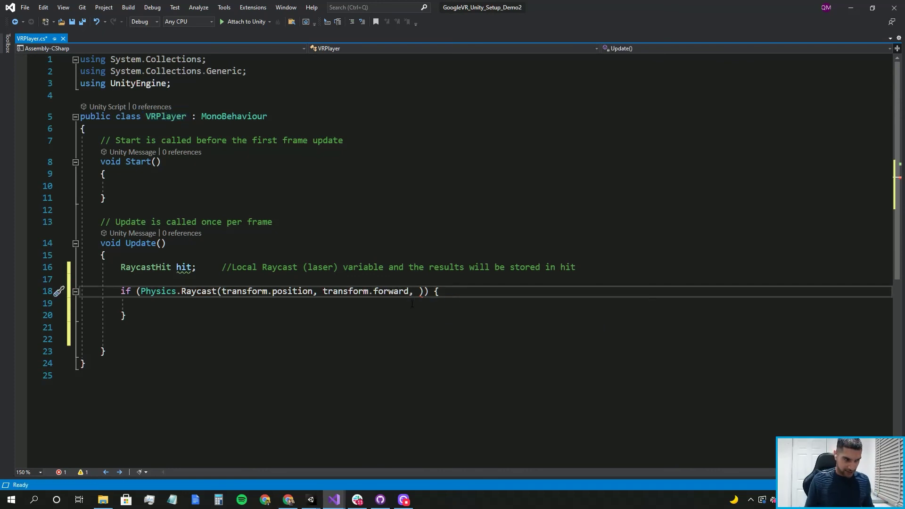
text(out hit)
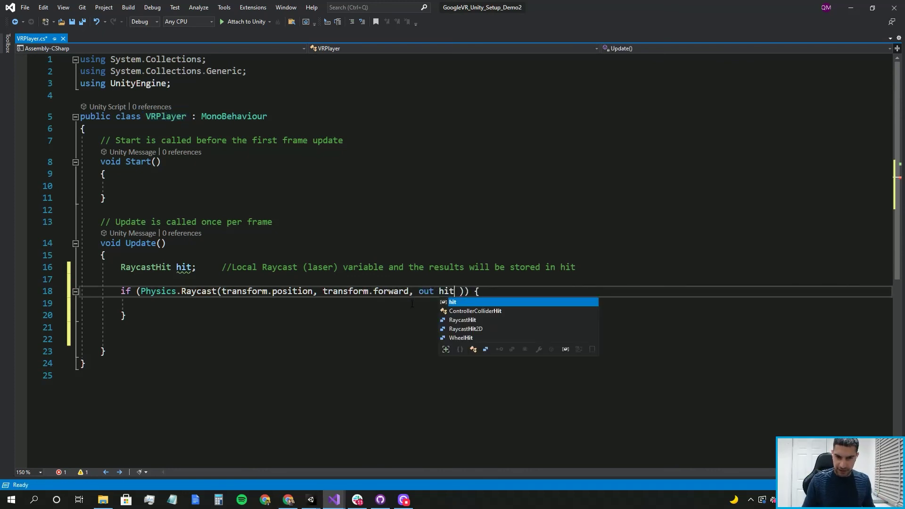
key(Escape)
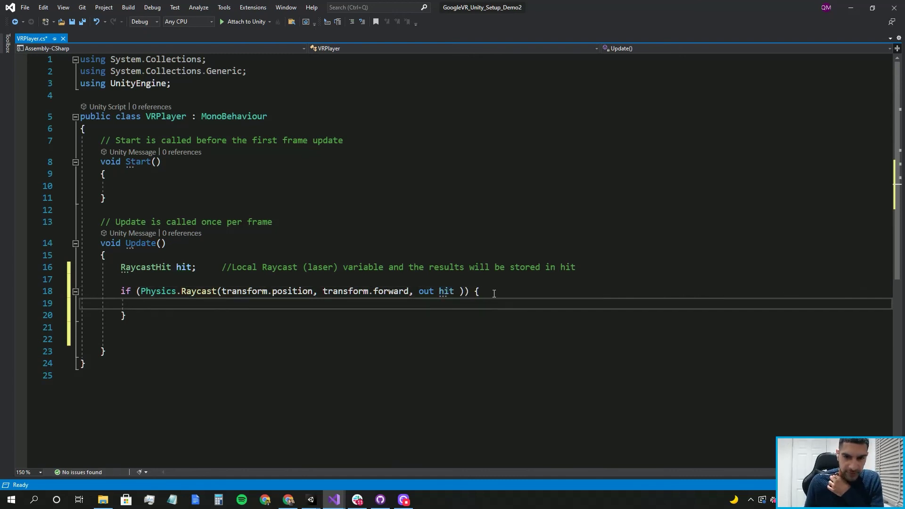
- Add Debug.Log("You have hit "); inside the Raycast if block and save the script
click(494, 304)
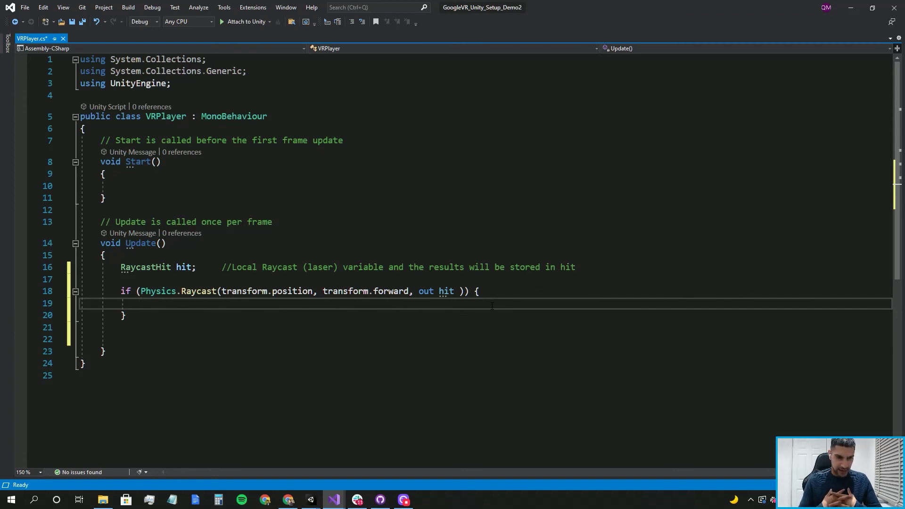
text(Debug)
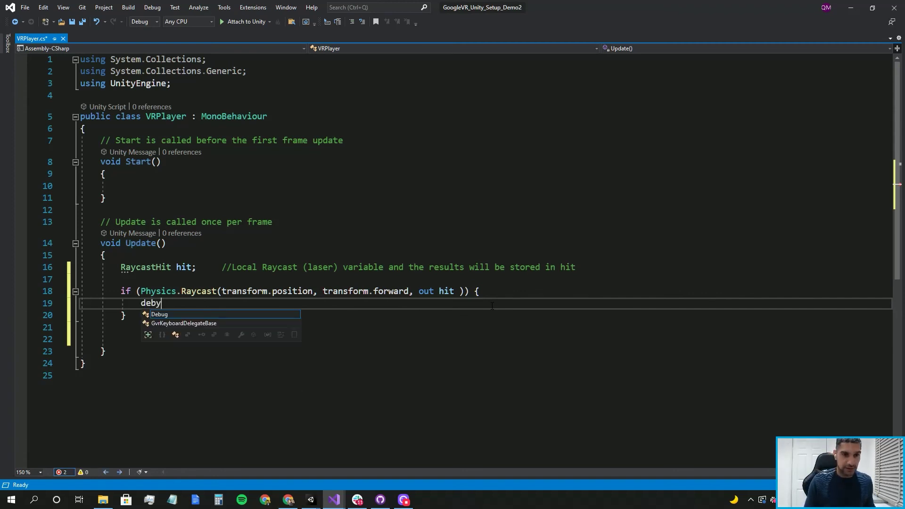
text(.Log)
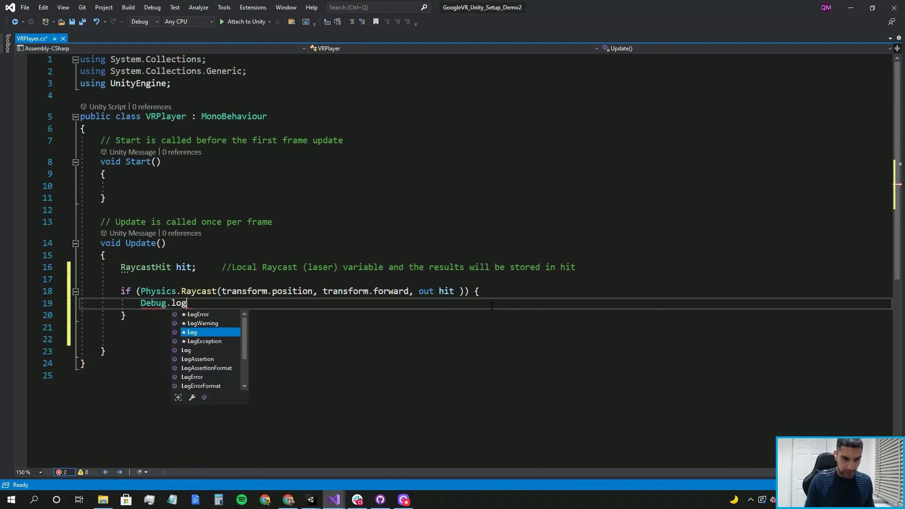
text(()
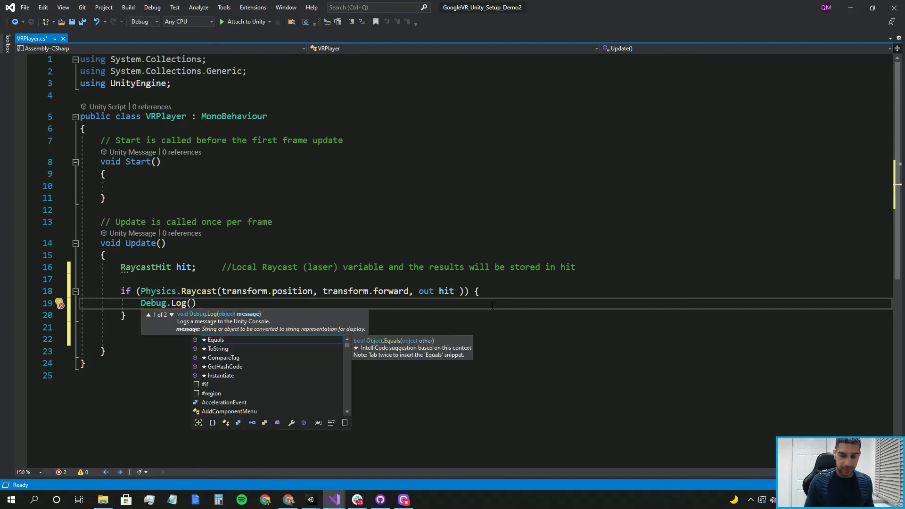
text(")
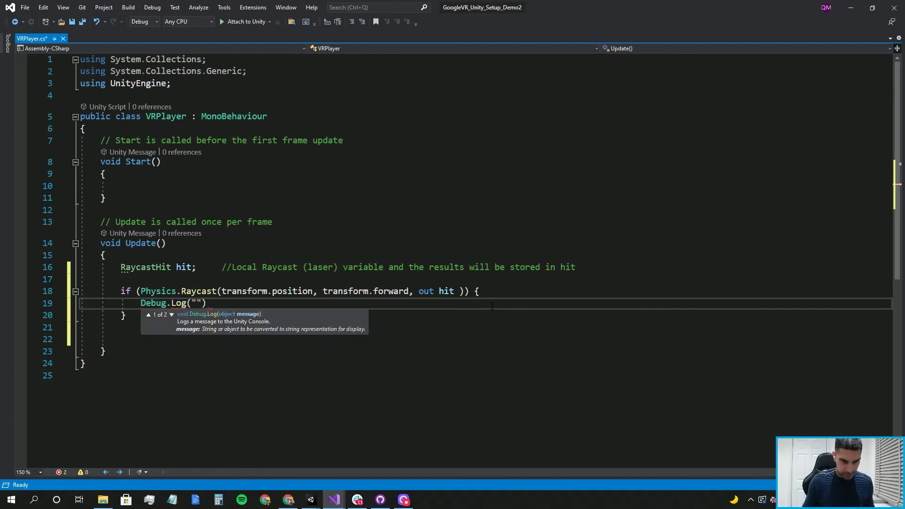
key(End)
text(;)
key(Left)
key(Left)
key(Left)
text(You have hit)
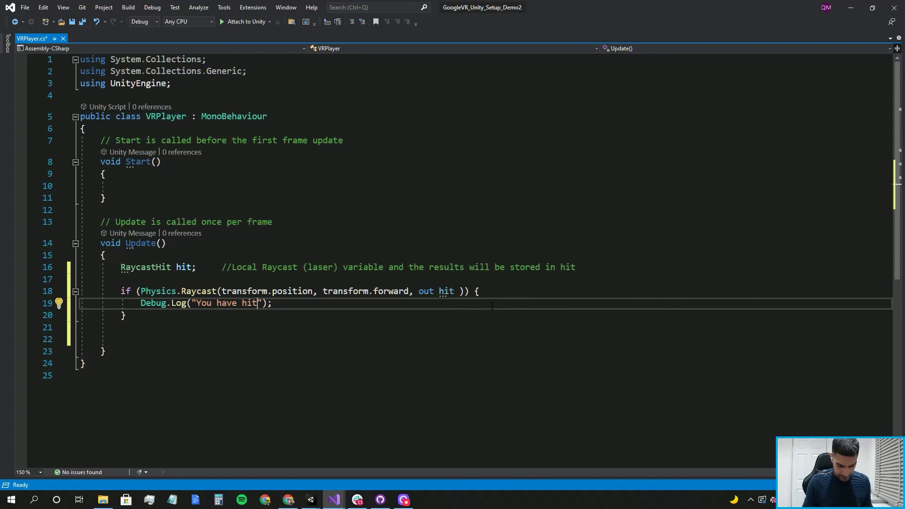
key(ctrl+s)
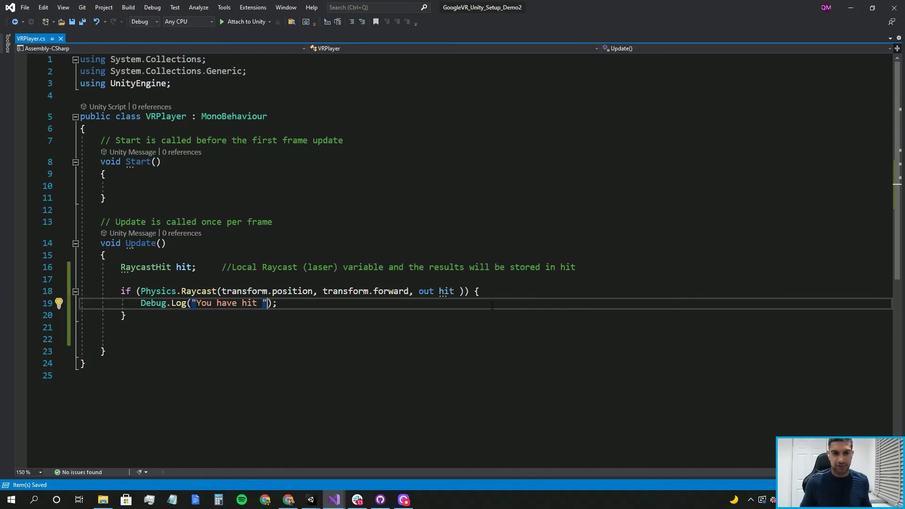
click(482, 312)
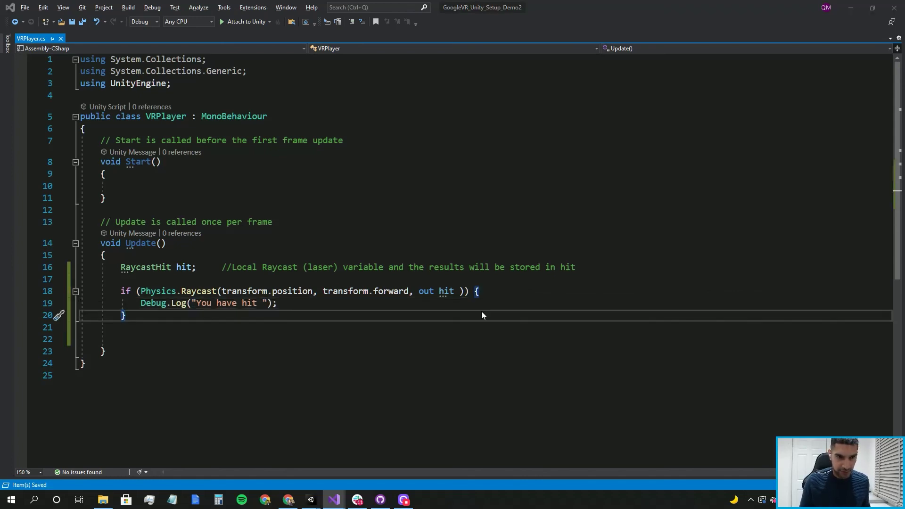
- Switch to Unity, review and clear the Console warnings, and run the scene in Play mode
key(alt+Tab)
click(481, 268)
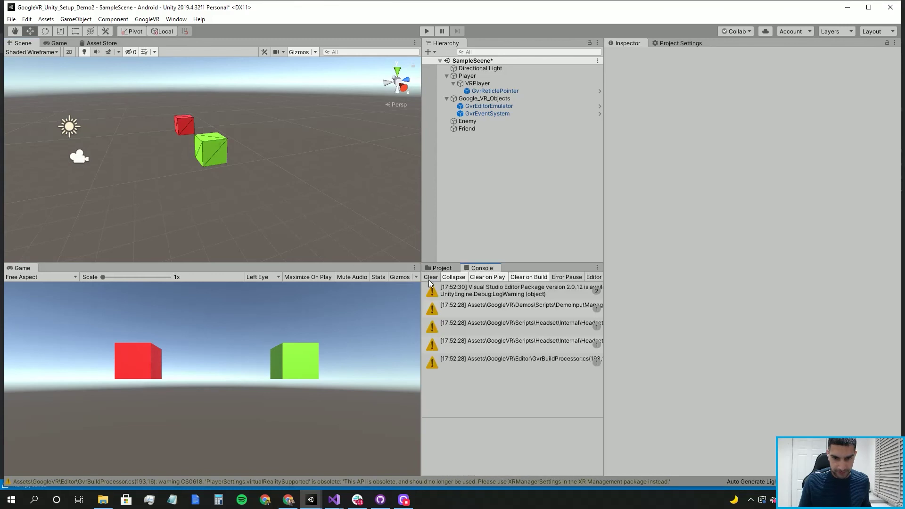
click(525, 363)
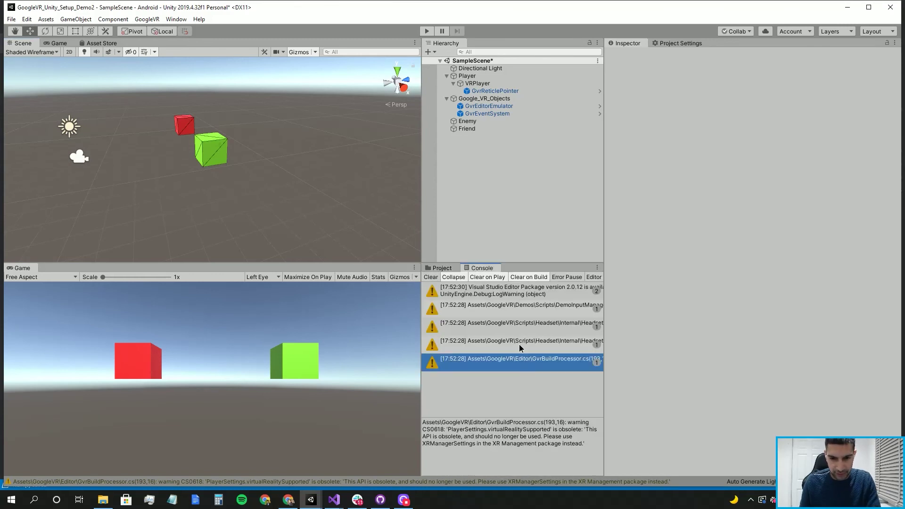
click(513, 312)
click(496, 294)
click(430, 277)
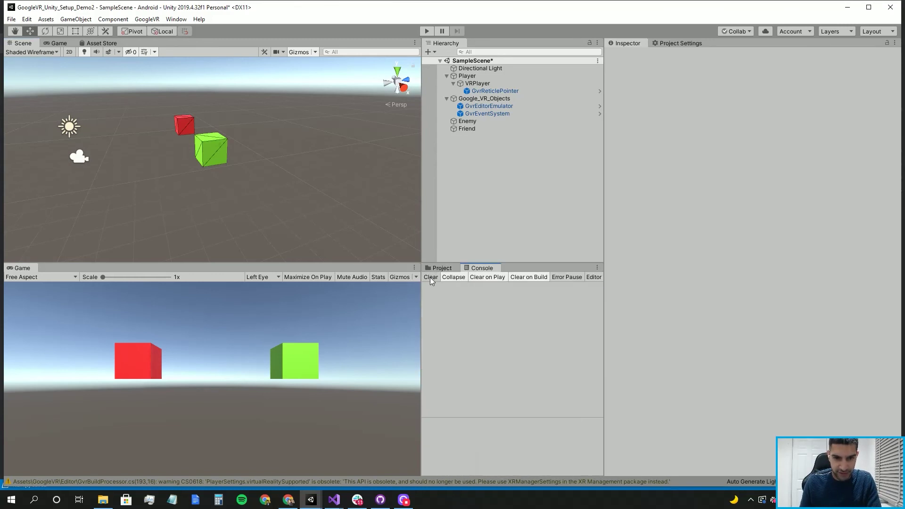
click(426, 31)
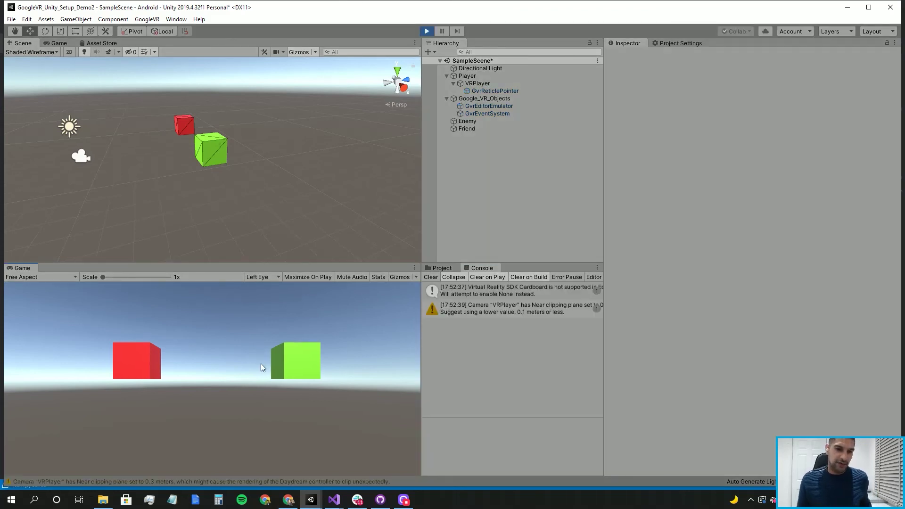
- Aim the VR view at the cubes in Play mode, inspect the hit log entries, and clear the Console
click(430, 277)
alt+click(160, 366)
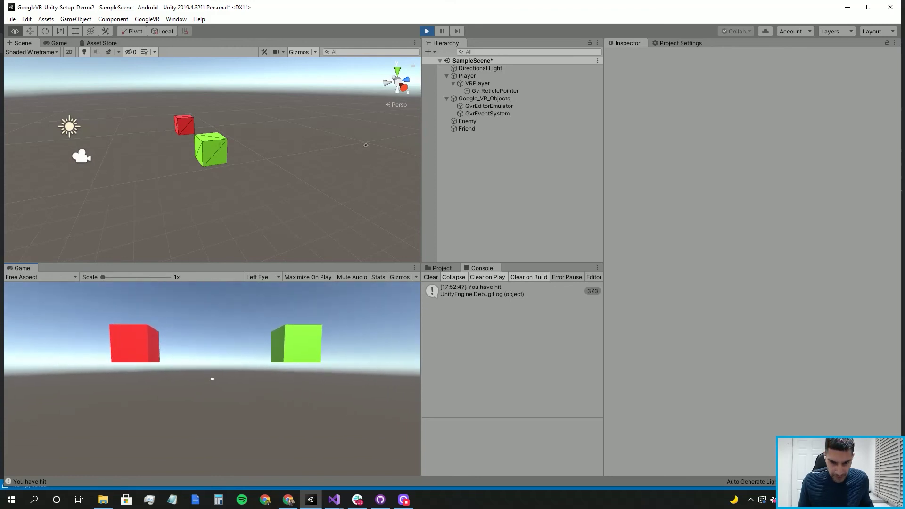
click(592, 293)
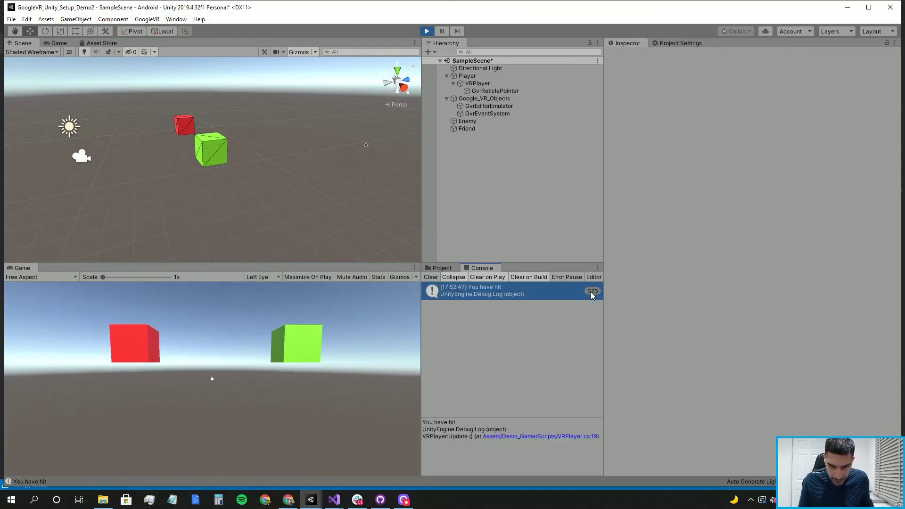
click(454, 277)
click(454, 277)
click(230, 378)
key(alt)
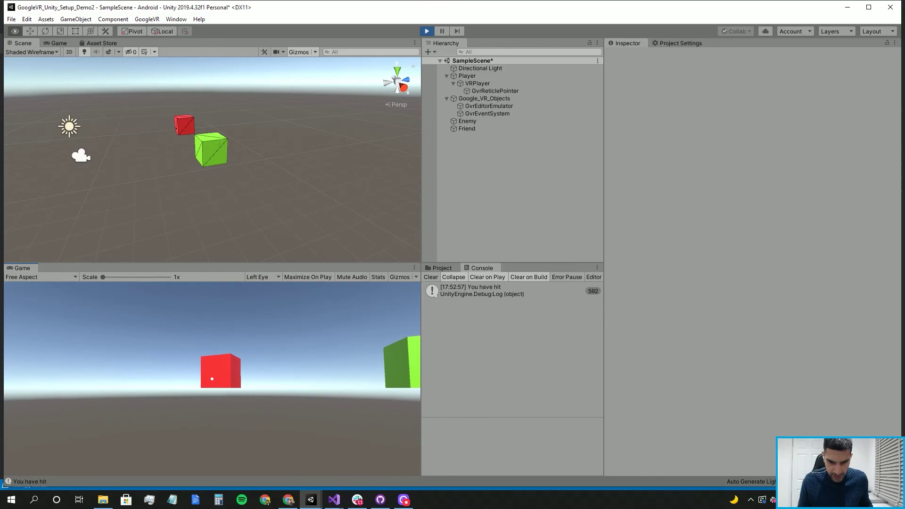
click(431, 277)
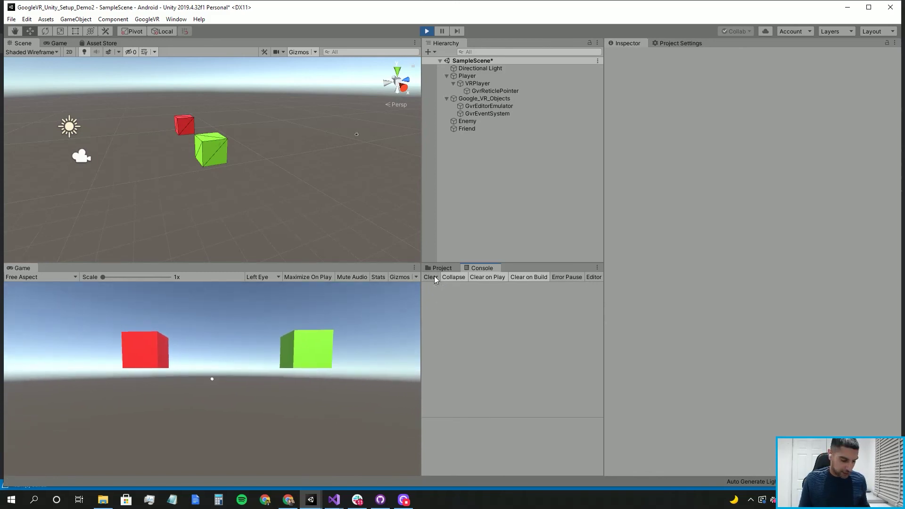
- Switch to Visual Studio, append + hit.transform.name to the "You have hit " message in Debug.Log, and save the script
mouse_move(332, 501)
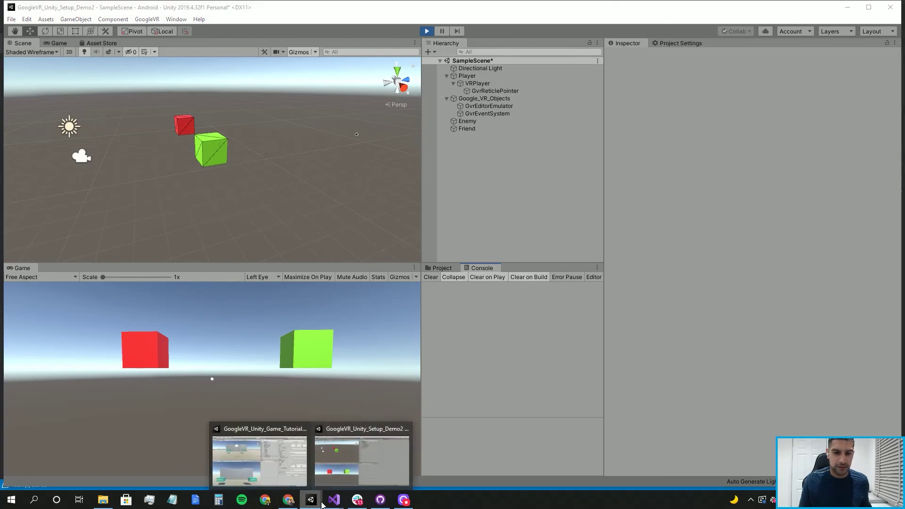
click(355, 471)
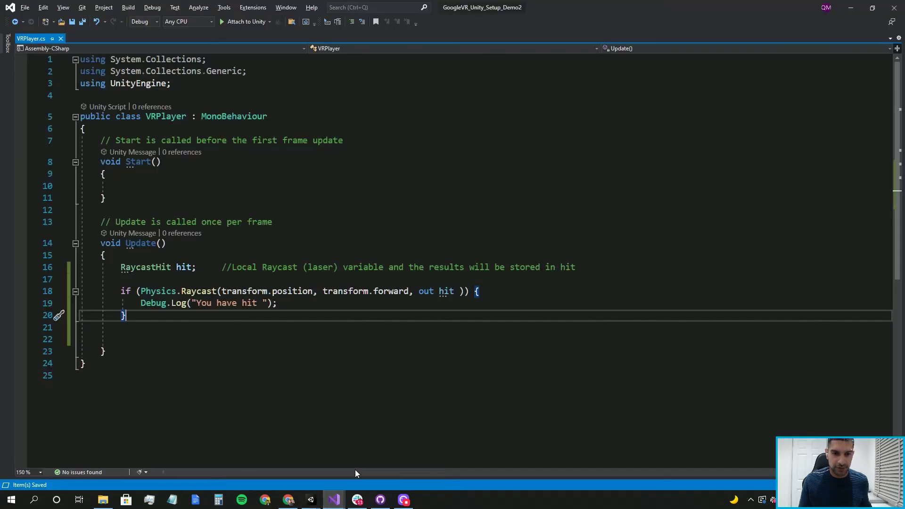
click(265, 303)
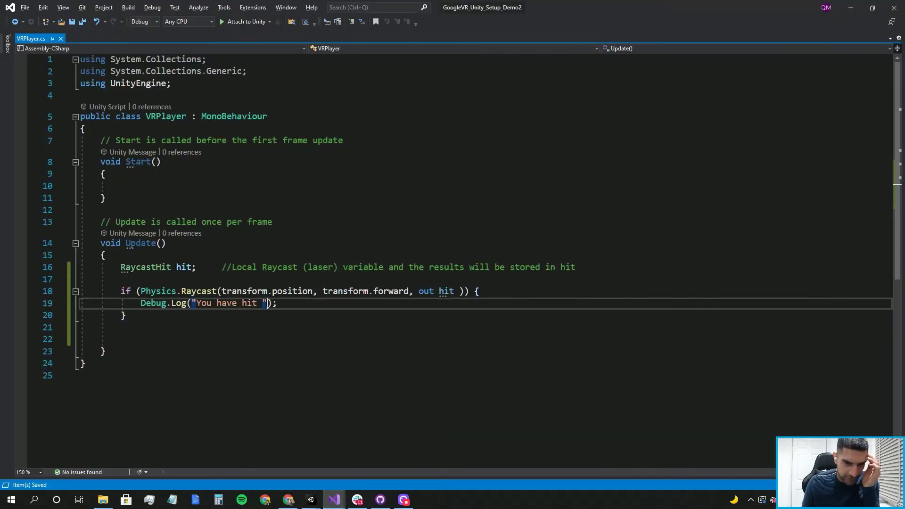
key(Right)
text(+ )
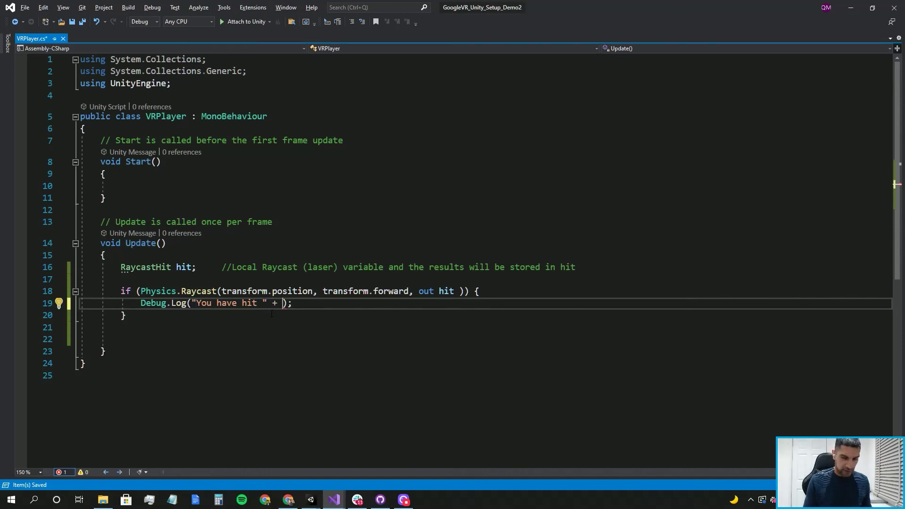
text(hit)
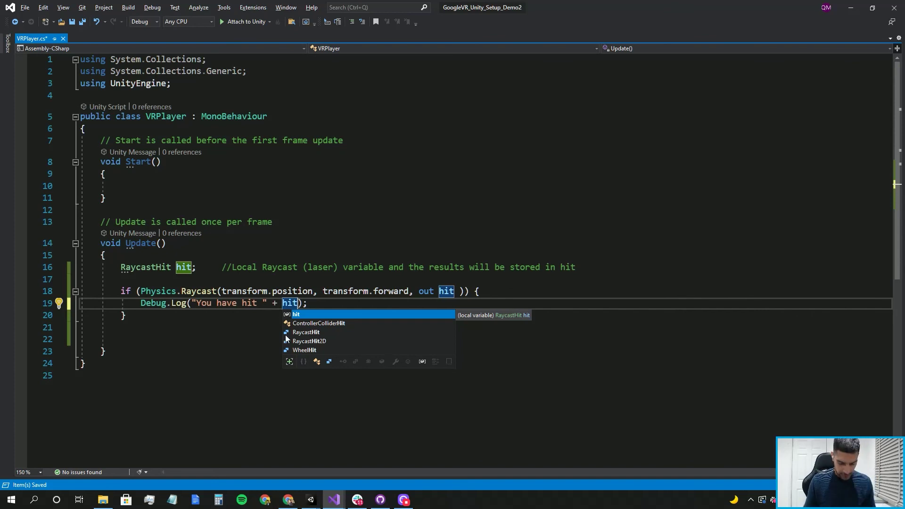
key(Escape)
text(.transform.)
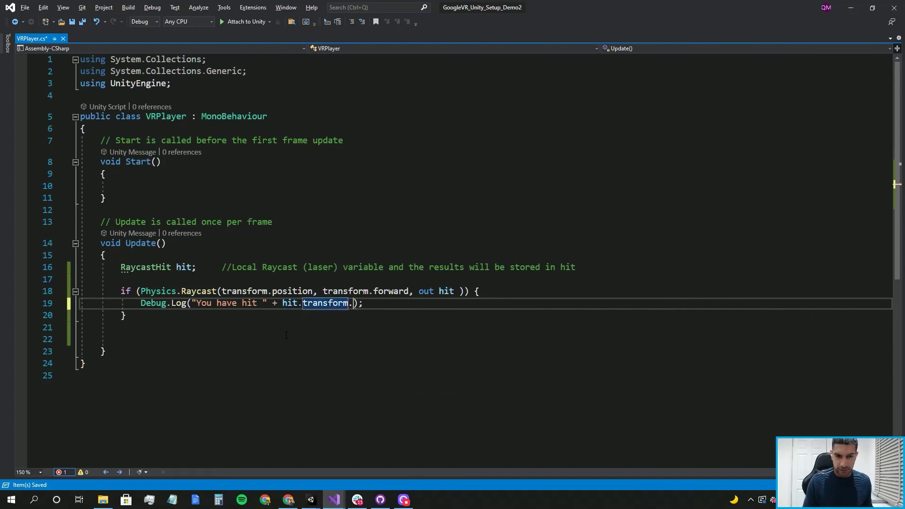
text(na)
key(Tab)
key(ctrl+s)
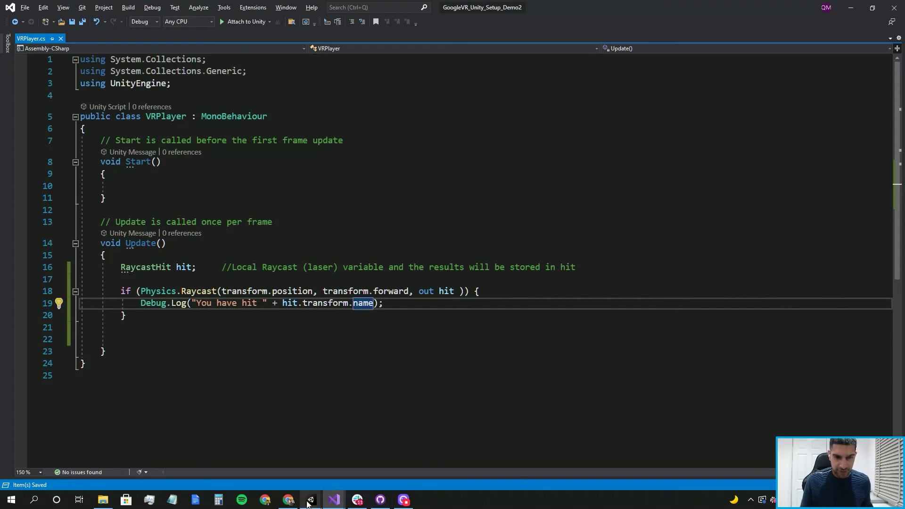
- Switch to the Setup_Demo2 Unity project, exit Play mode, clear the Console, and select the Enemy cube
mouse_move(310, 499)
click(325, 480)
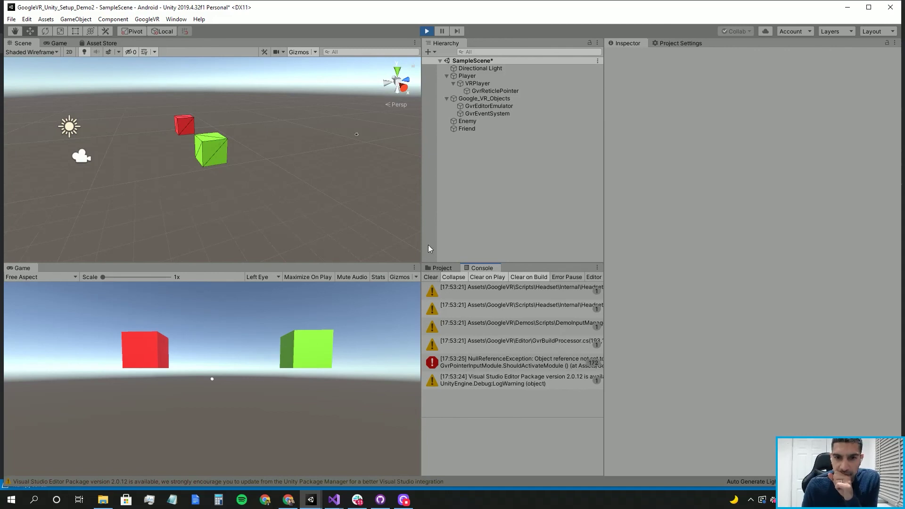
click(428, 30)
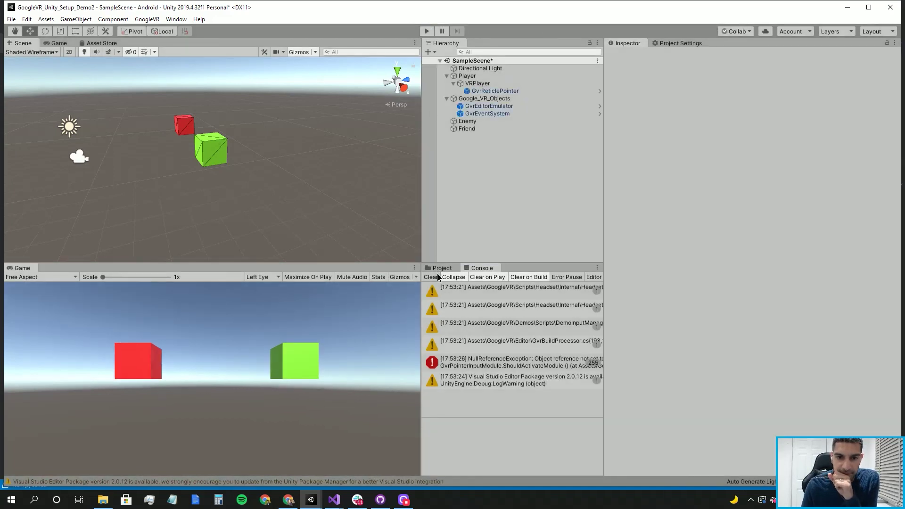
click(438, 276)
click(475, 121)
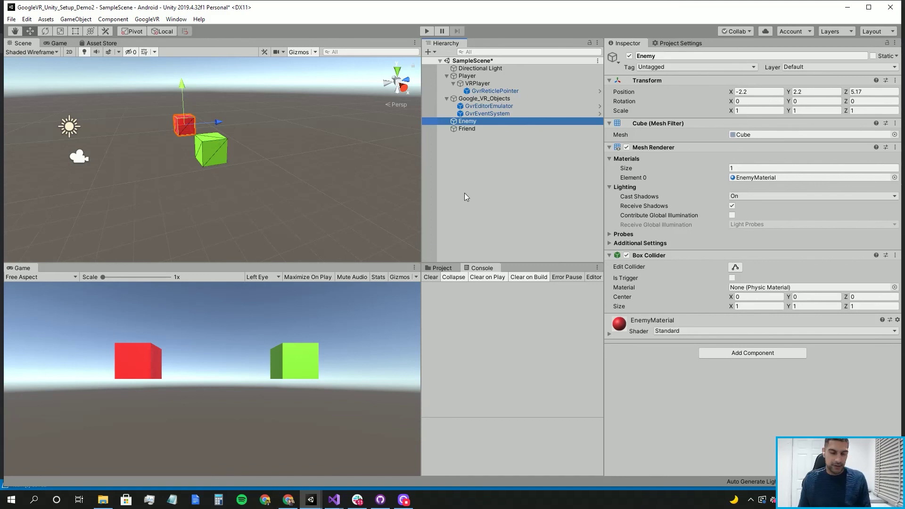
- Run the scene with a cleared Console, aim at the Enemy and Friend cubes to test the name logging, and stop Play mode
click(427, 31)
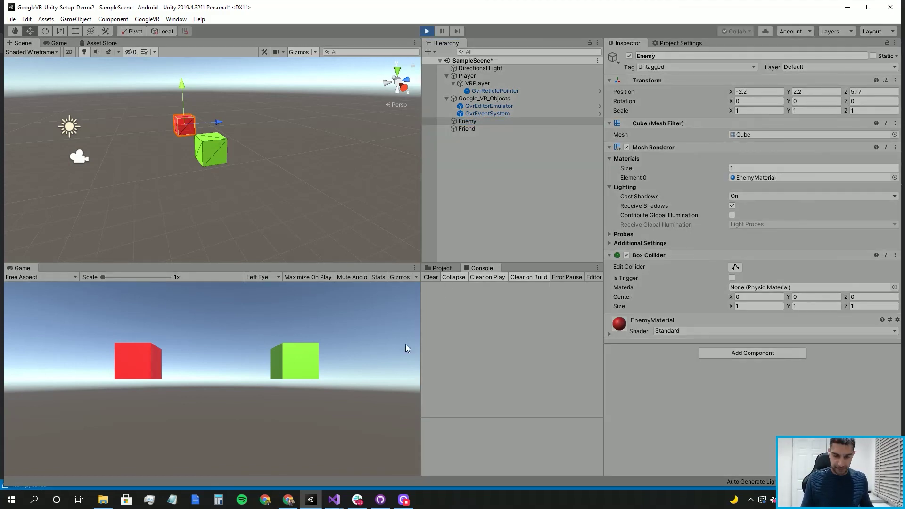
click(435, 279)
click(262, 355)
key(alt)
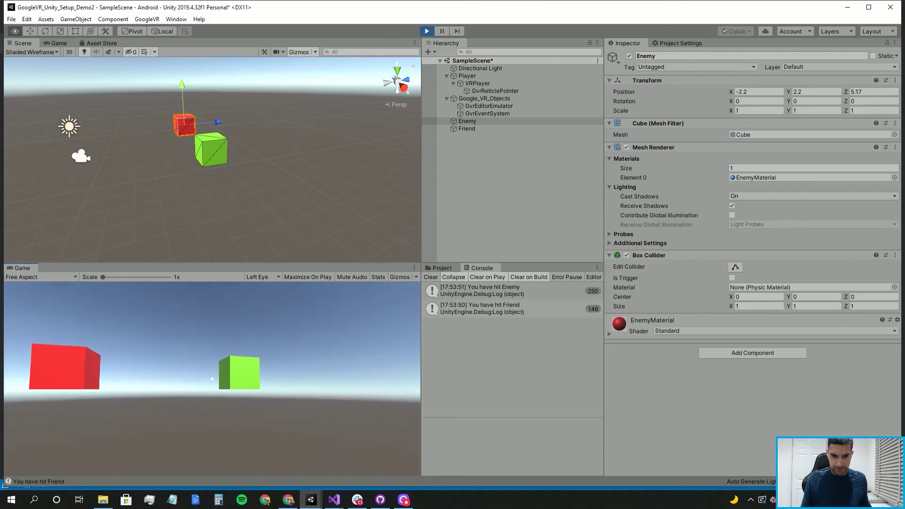
click(428, 32)
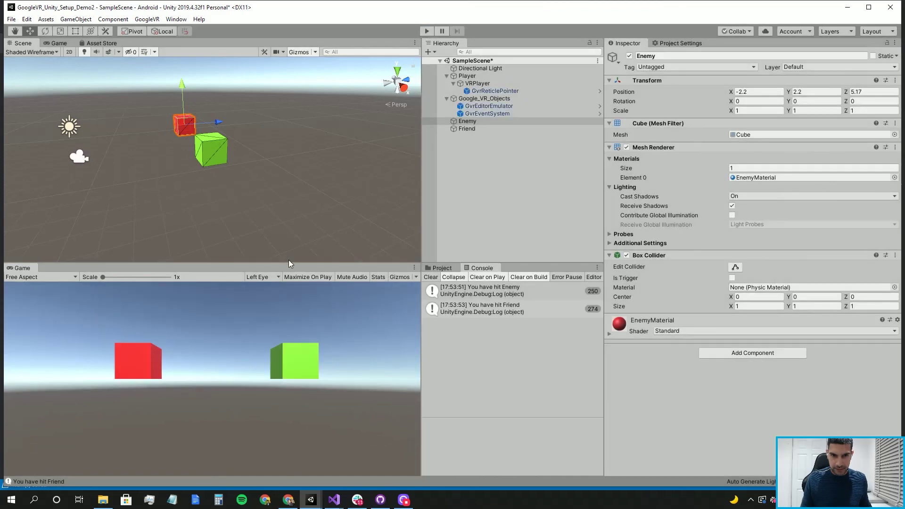
- Return to the VRPlayer script in Visual Studio and start a Destroy call on a new line below the Debug.Log statement
key(alt+Tab)
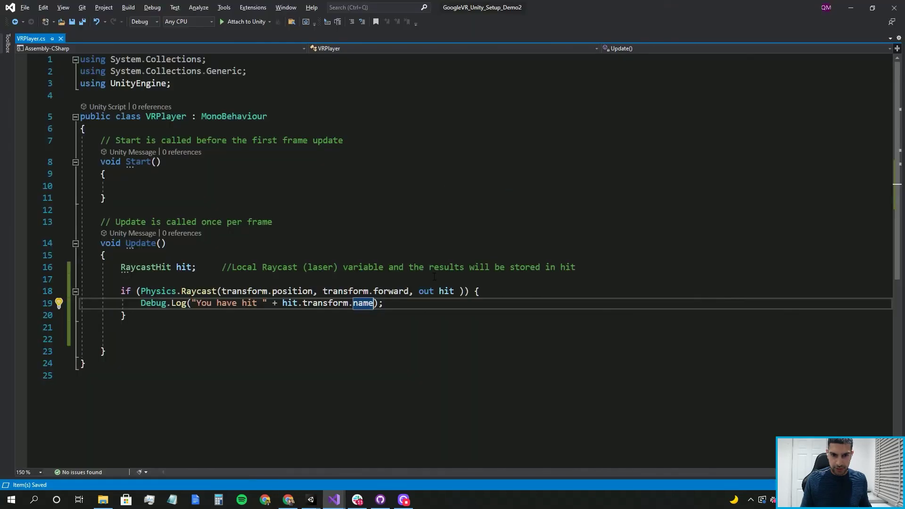
click(417, 316)
click(420, 308)
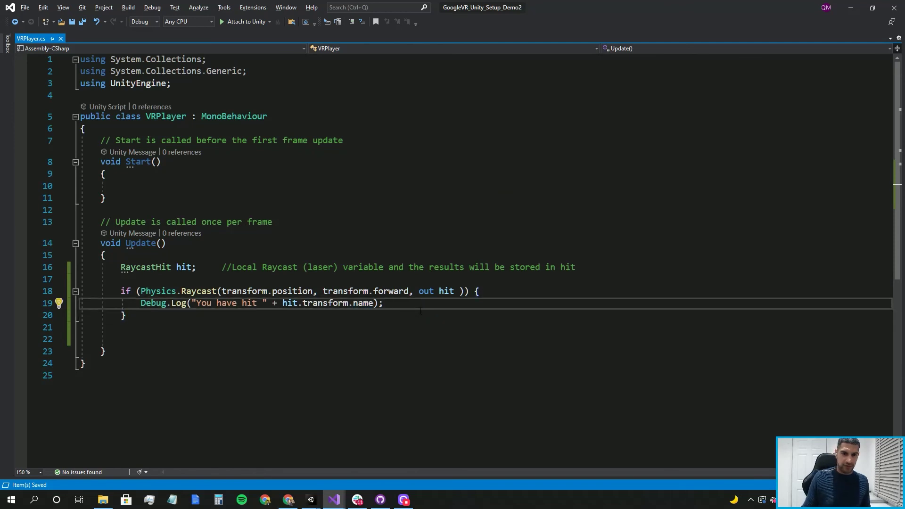
key(Return)
text(hit.)
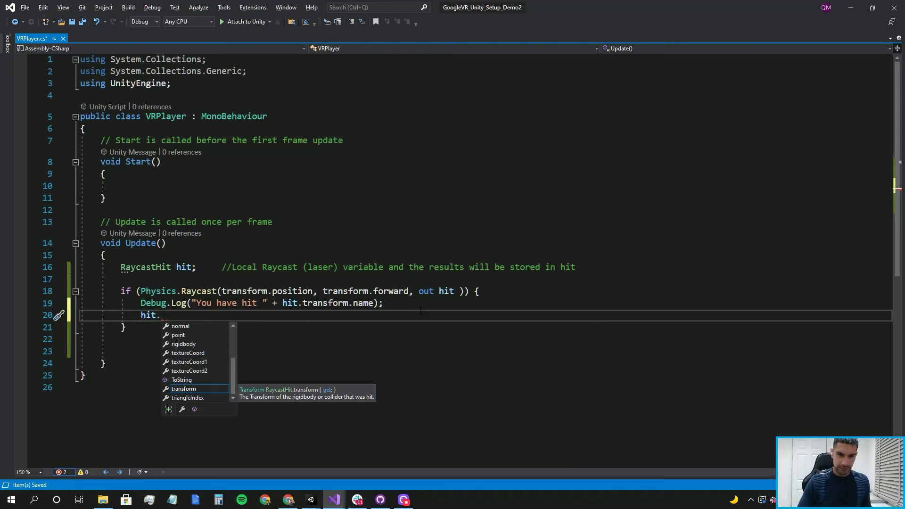
key(Tab)
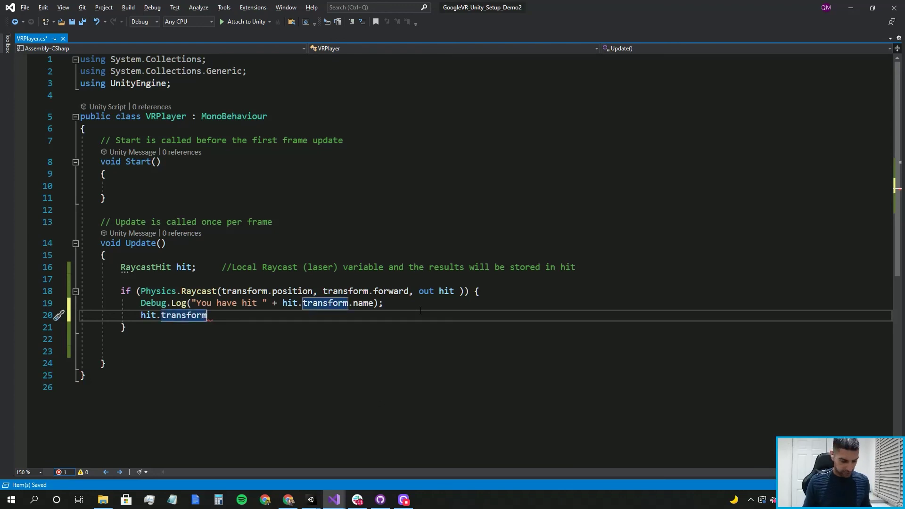
drag(256, 321, 143, 315)
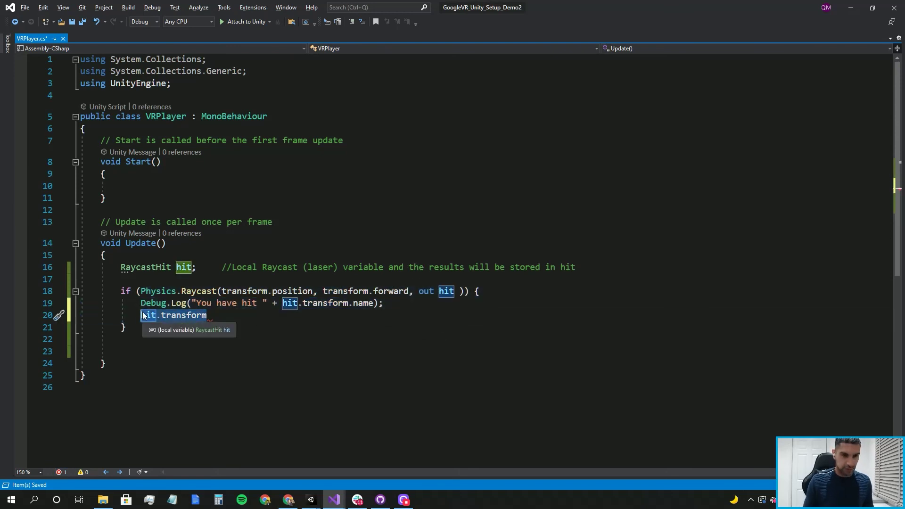
text(Destroy)
double_click(143, 315)
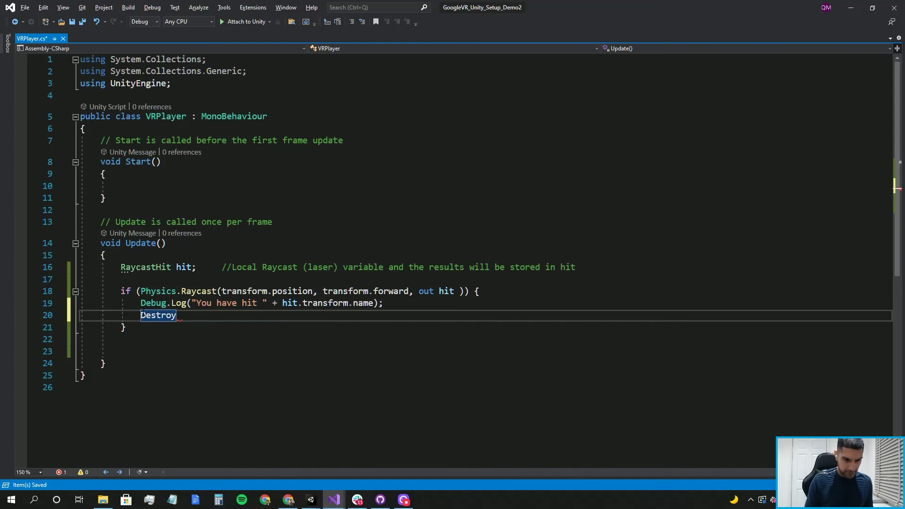
- Pass hit.transform.gameObject as the argument of the Destroy call, end the statement with a semicolon, and save the script
text(()
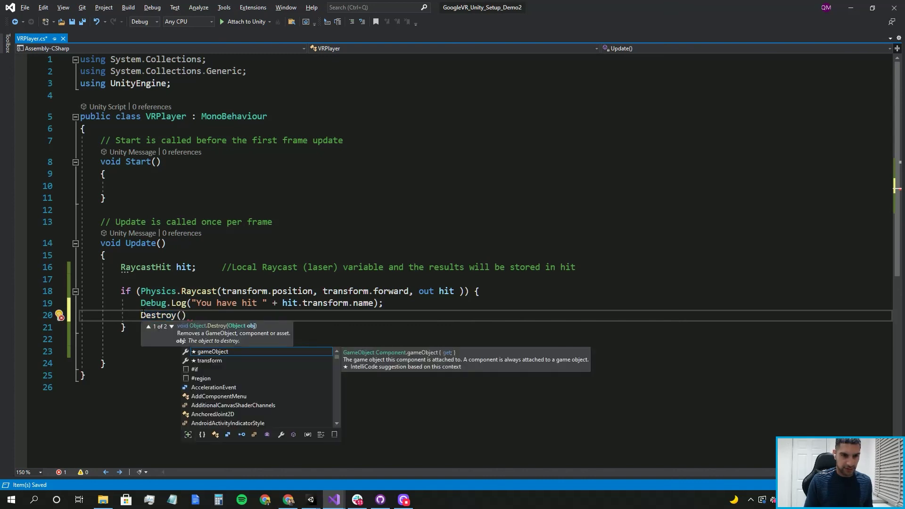
text(hit.)
key(Escape)
text(tra)
key(Tab)
text(.ga)
key(Tab)
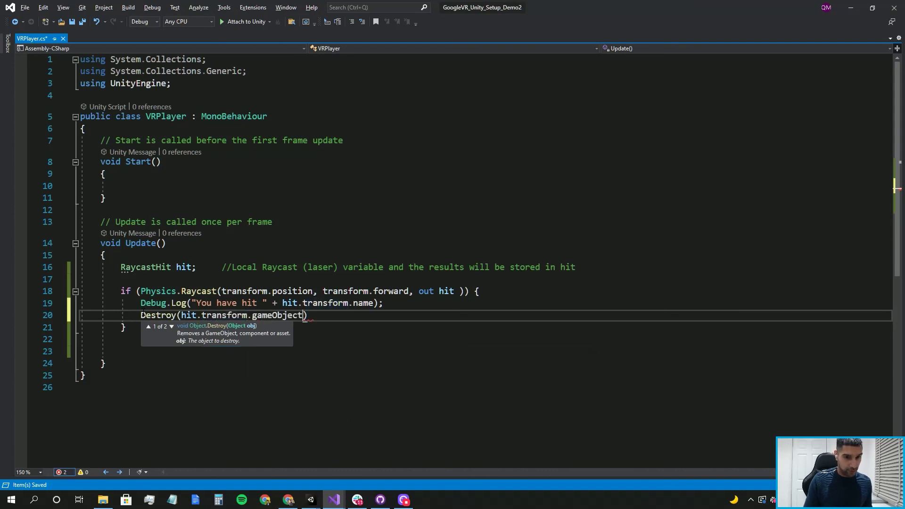
text(;)
key(ctrl+s)
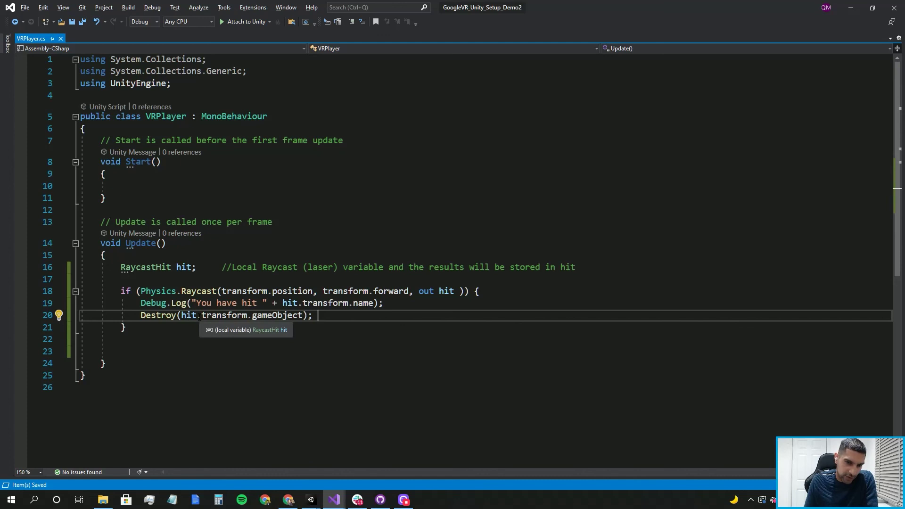
- Review the RaycastHit hit declaration and the use of hit and transform in the Destroy line
click(182, 268)
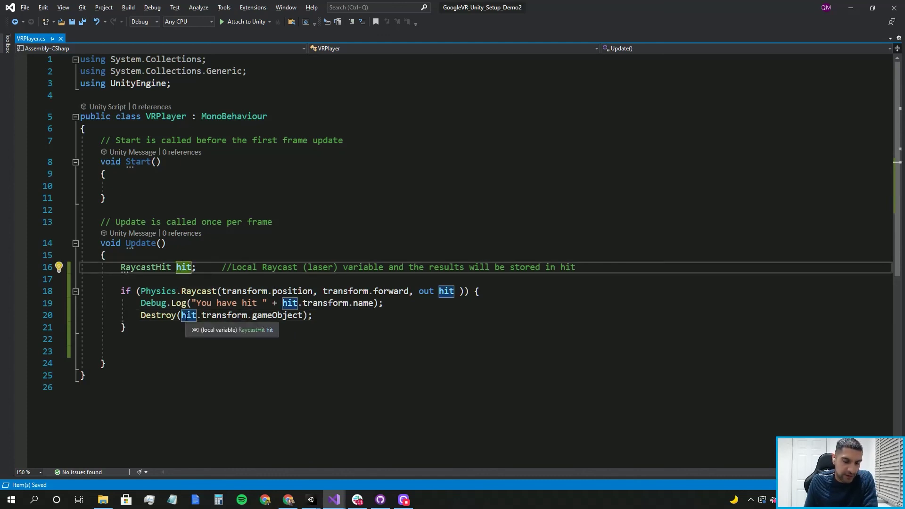
key(Down)
key(Down)
key(Down)
key(Down)
click(219, 315)
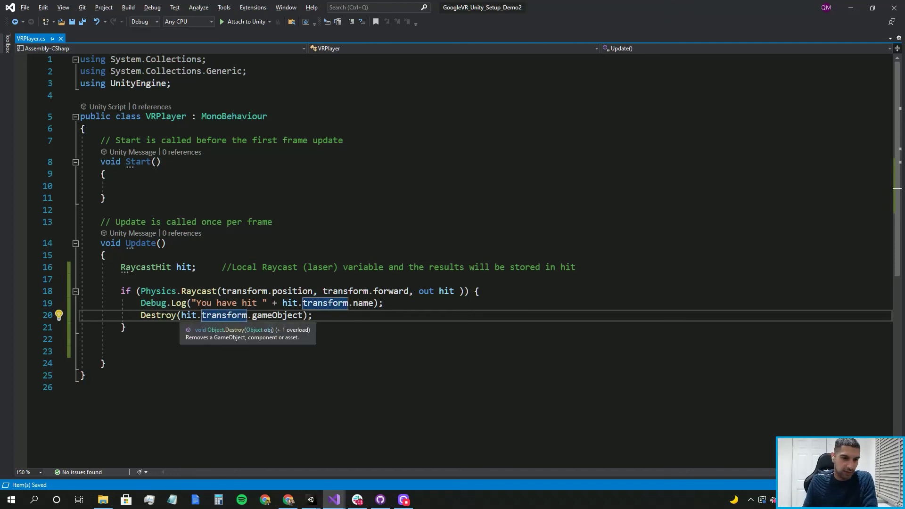
- Switch to the Setup_Demo2 Unity project, clear the Console warnings, and run the scene in Play mode
click(310, 500)
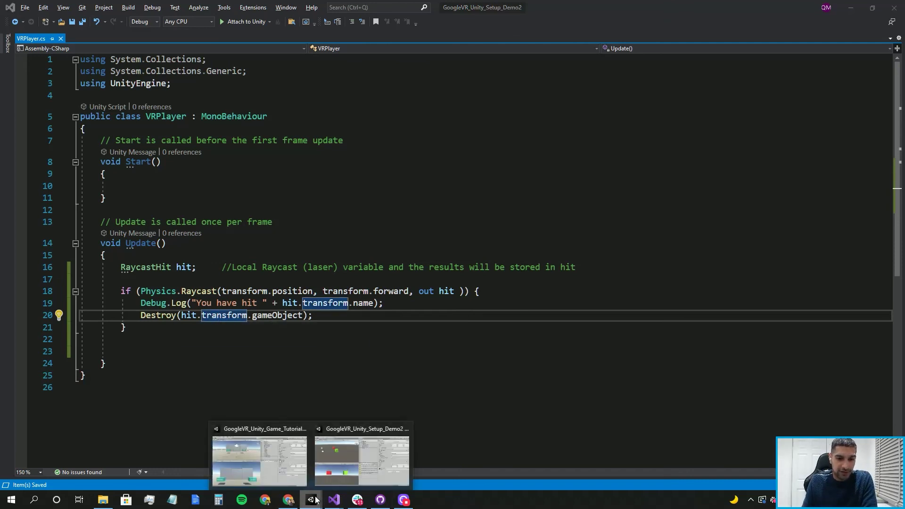
click(334, 462)
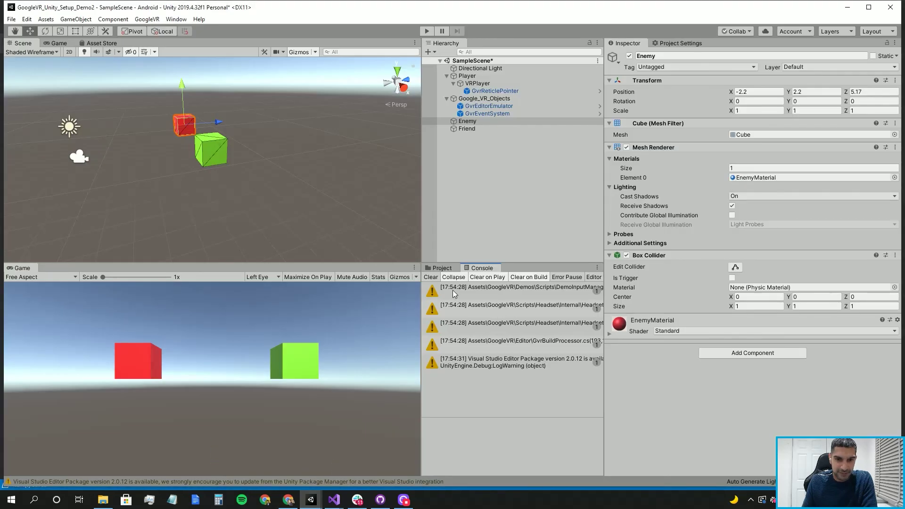
click(431, 277)
click(426, 30)
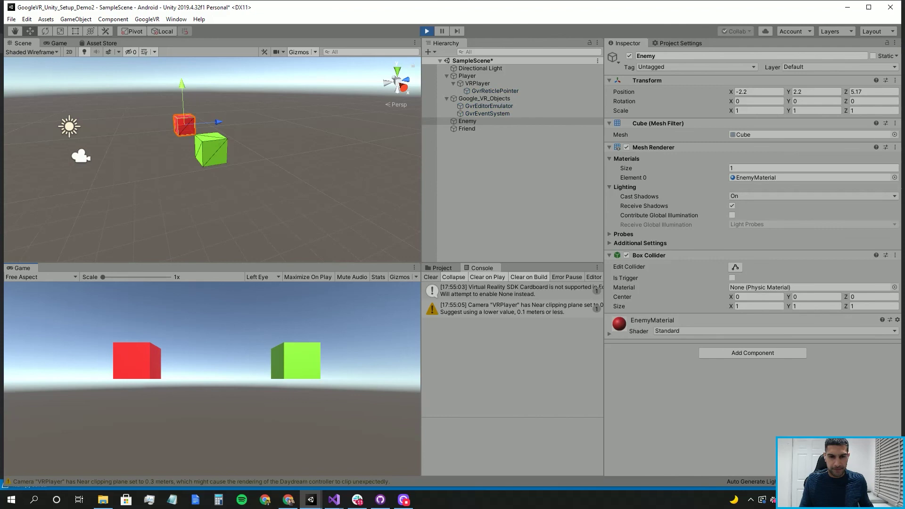
- Aim the reticle at the Enemy cube to test its destruction, inspect the hit log entry, and clear the Console
key(alt)
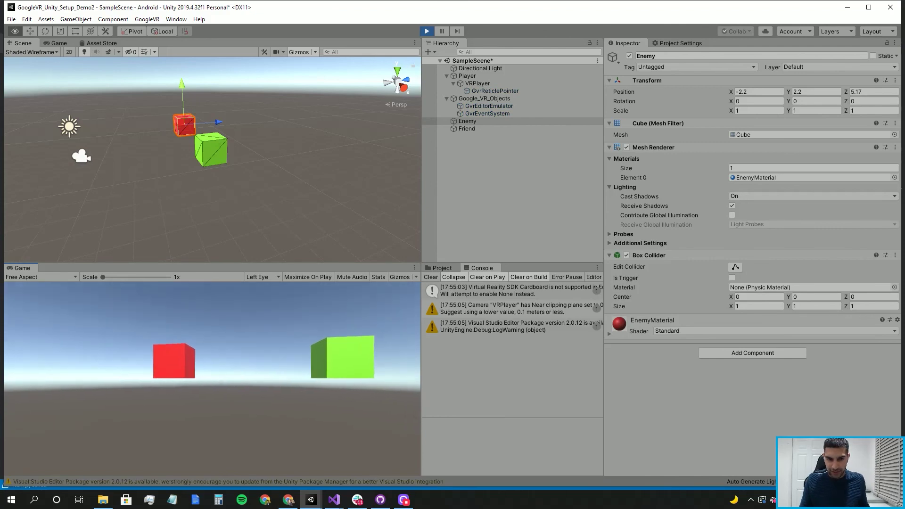
alt+click(213, 379)
key(alt)
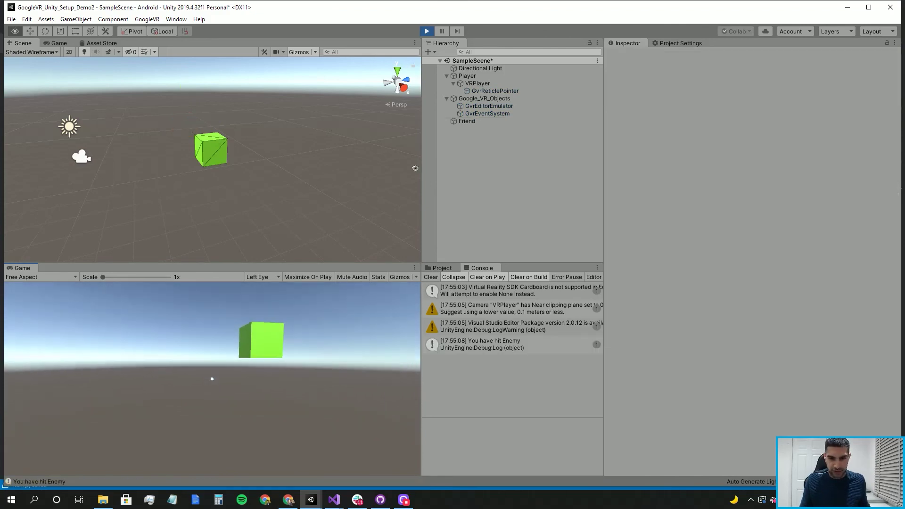
click(491, 348)
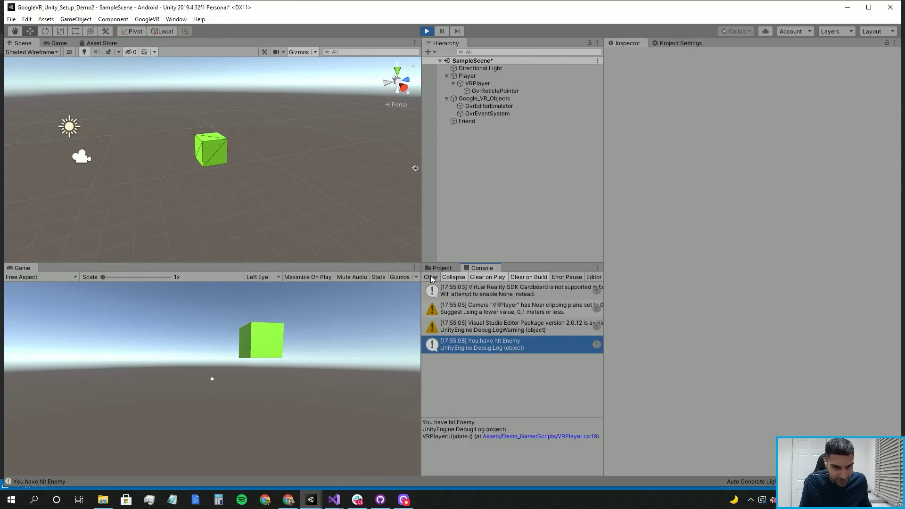
click(431, 277)
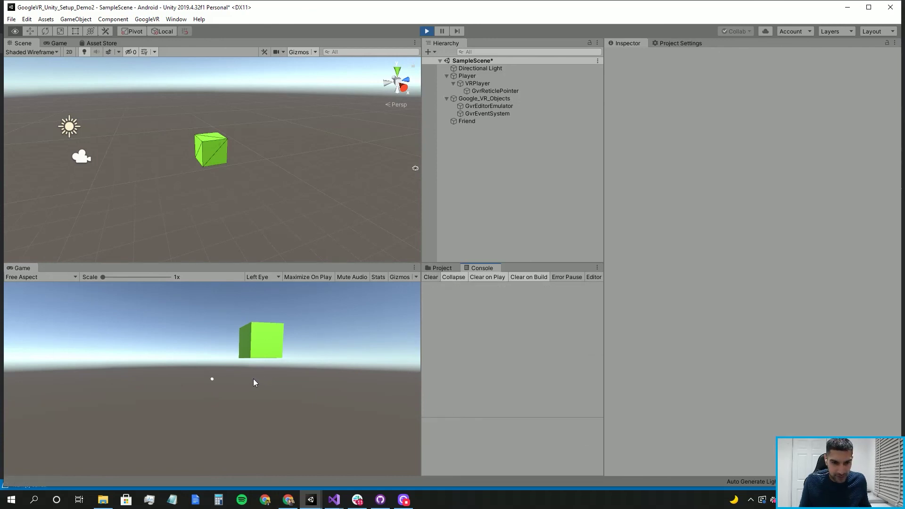
- Aim the reticle at the Friend cube to test its destruction, and clear the resulting hit entry from the Console
alt+click(419, 325)
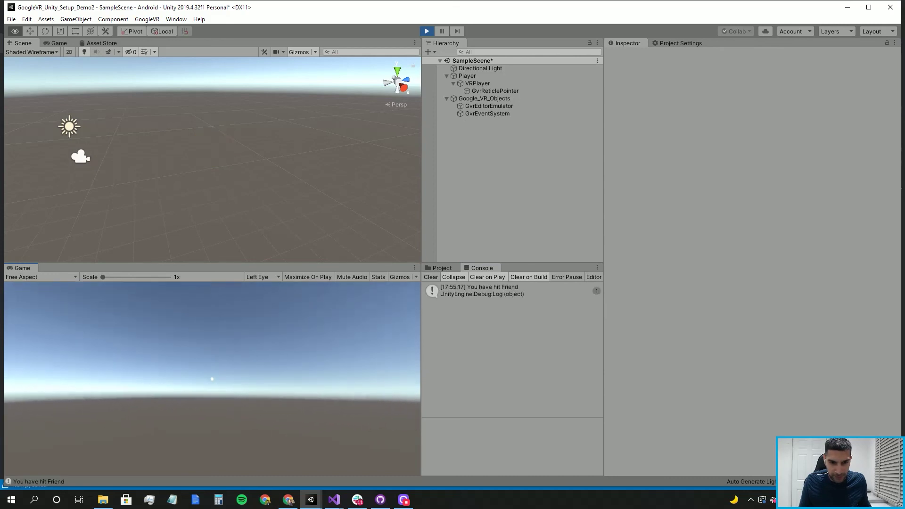
click(427, 278)
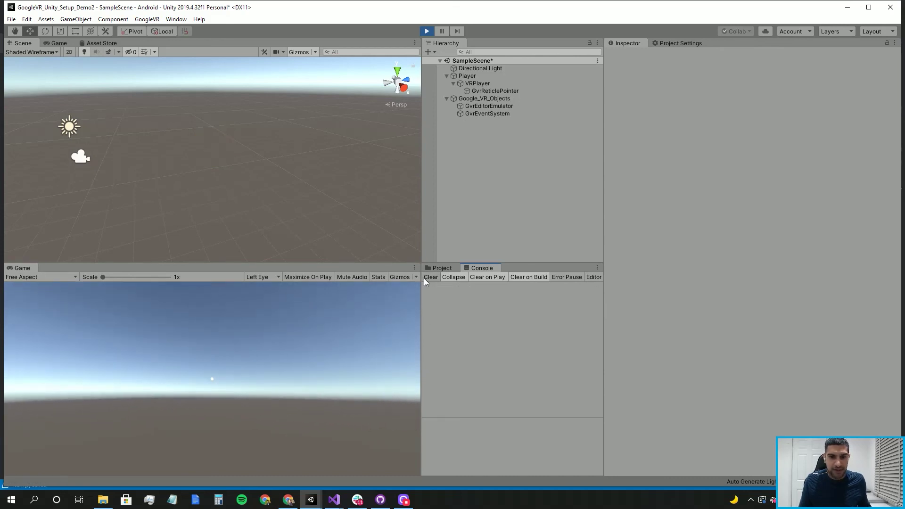
- Exit Play mode and save SampleScene
click(427, 32)
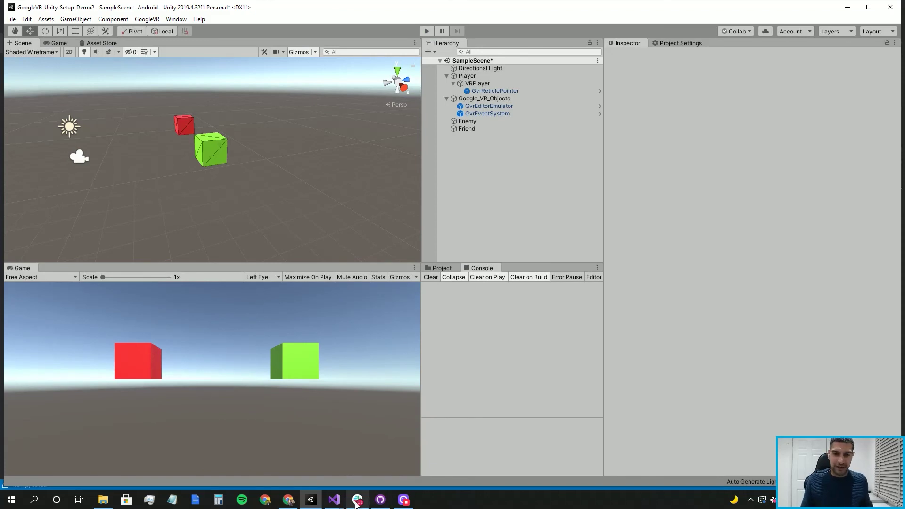
mouse_move(334, 500)
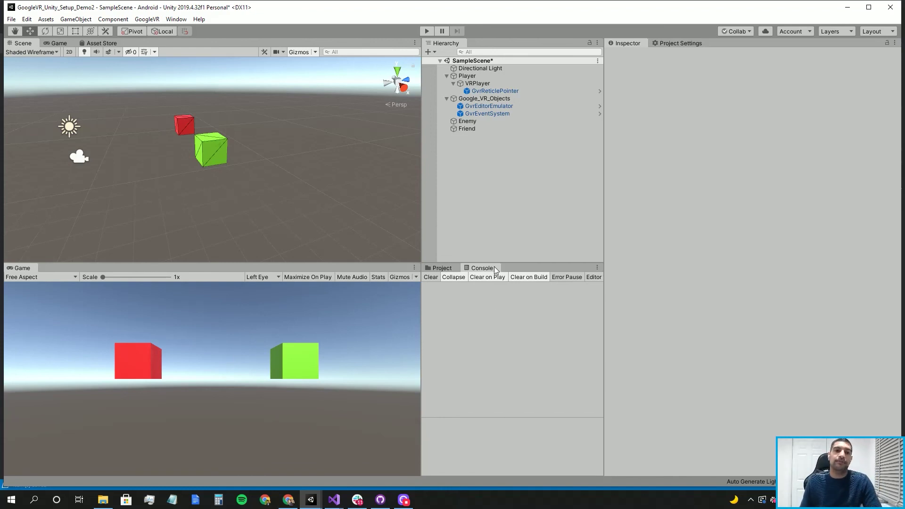
key(ctrl+s)
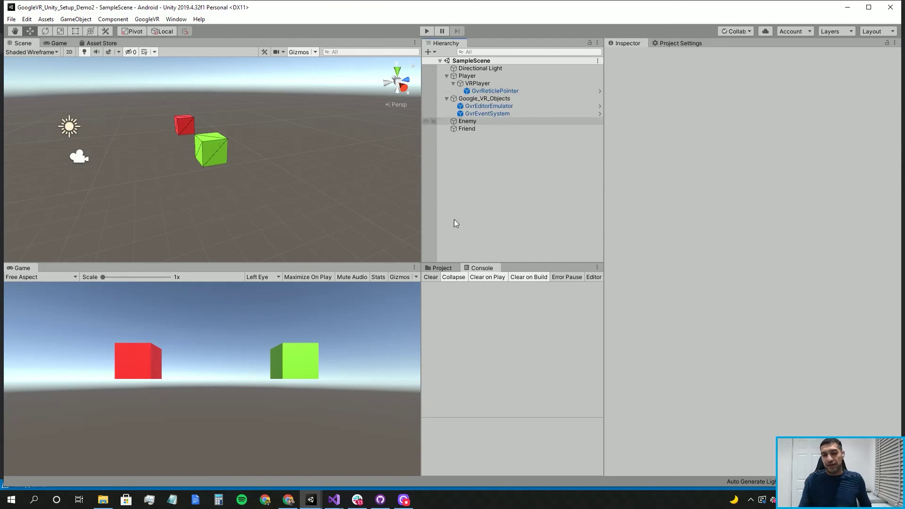
- Switch to the Game Strategy board in Miro and review the Testing Raycast Physics note and the Environment branch
click(288, 500)
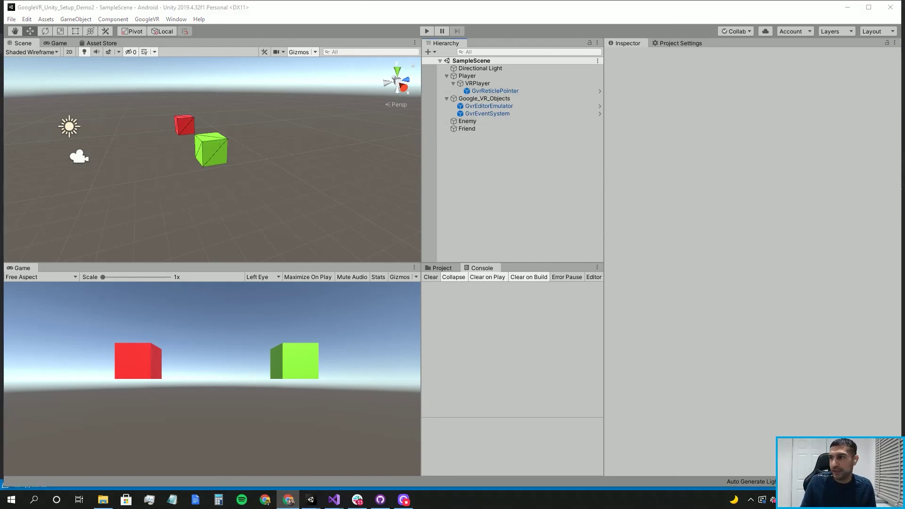
drag(904, 283, 565, 0)
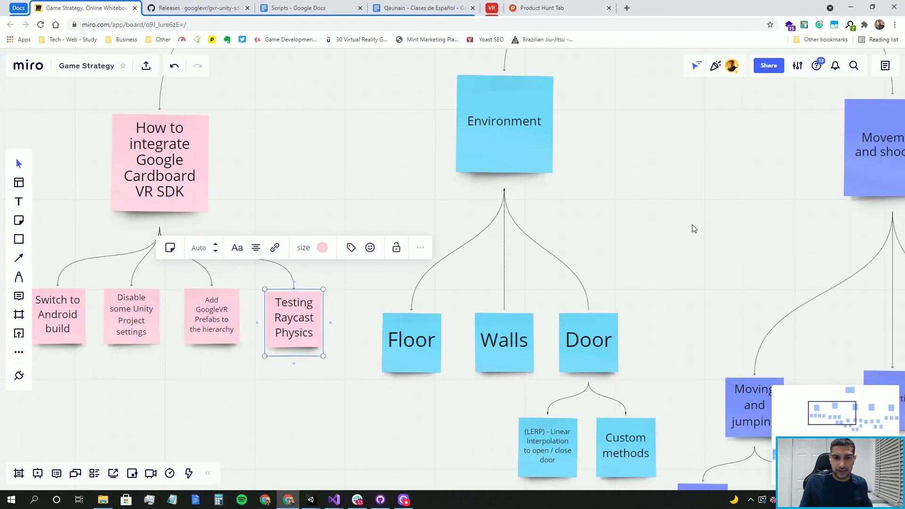
scroll(669, 231, down, 3)
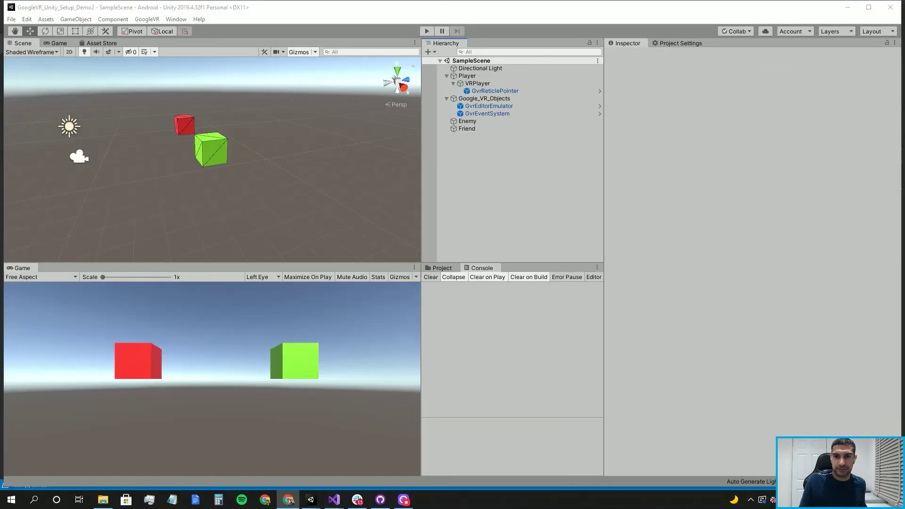